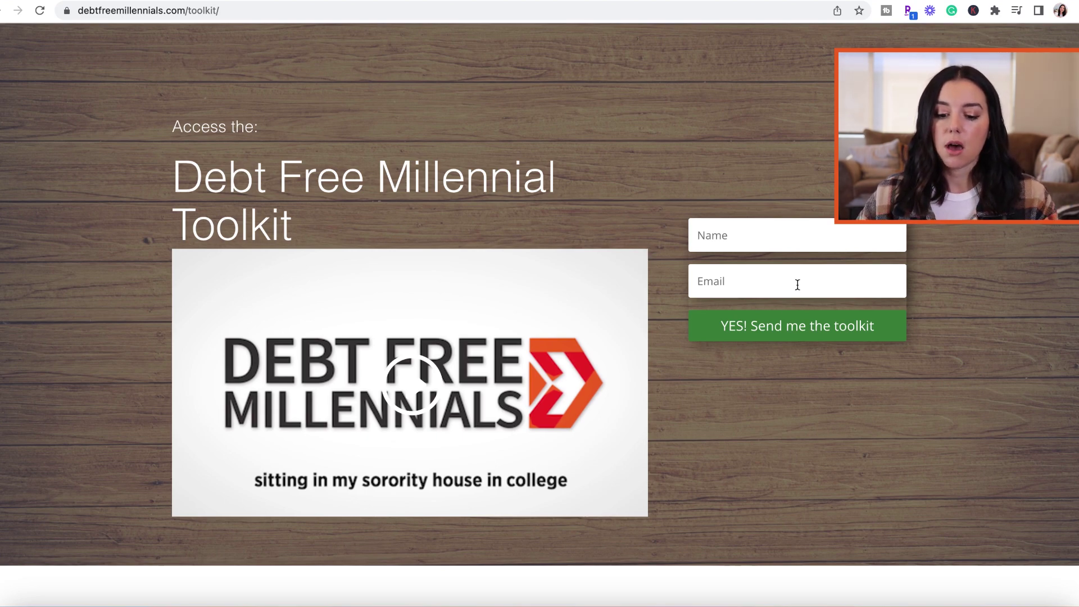
- Look through the Debt Free Millennial Toolkit sign-up page, including the tool descriptions and the student loan payoff story
scroll(731, 273, down, 10)
scroll(692, 274, down, 5)
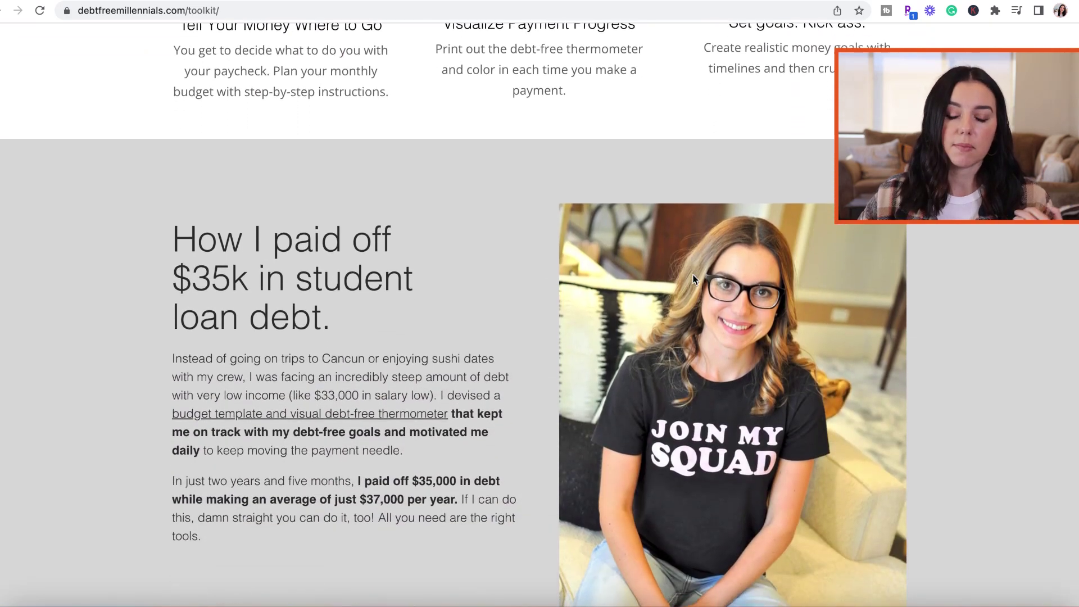
scroll(692, 274, down, 3)
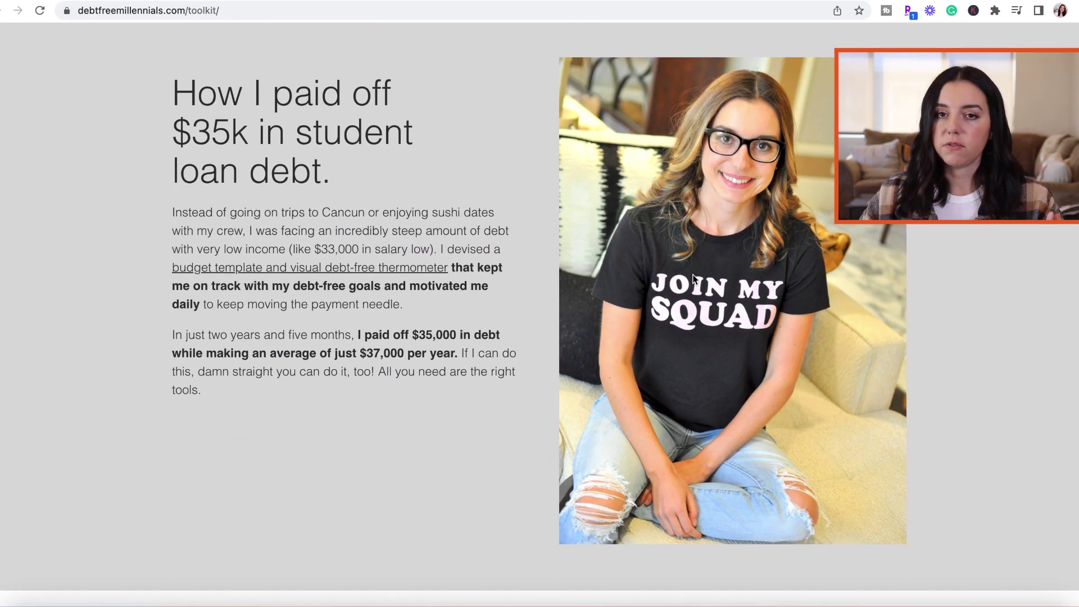
scroll(693, 275, down, 1)
scroll(693, 276, up, 12)
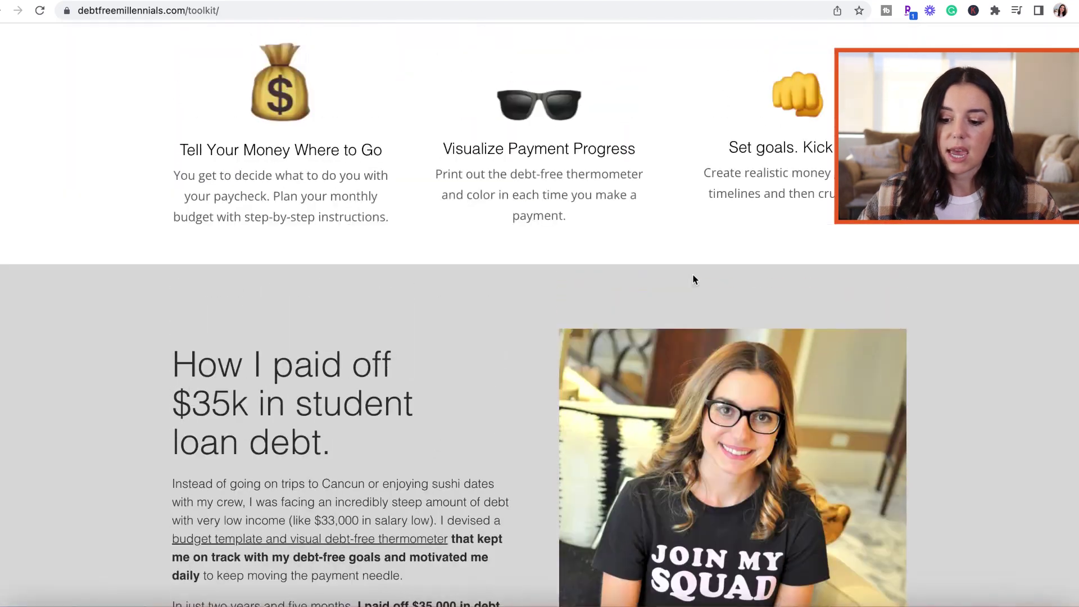
scroll(693, 275, up, 6)
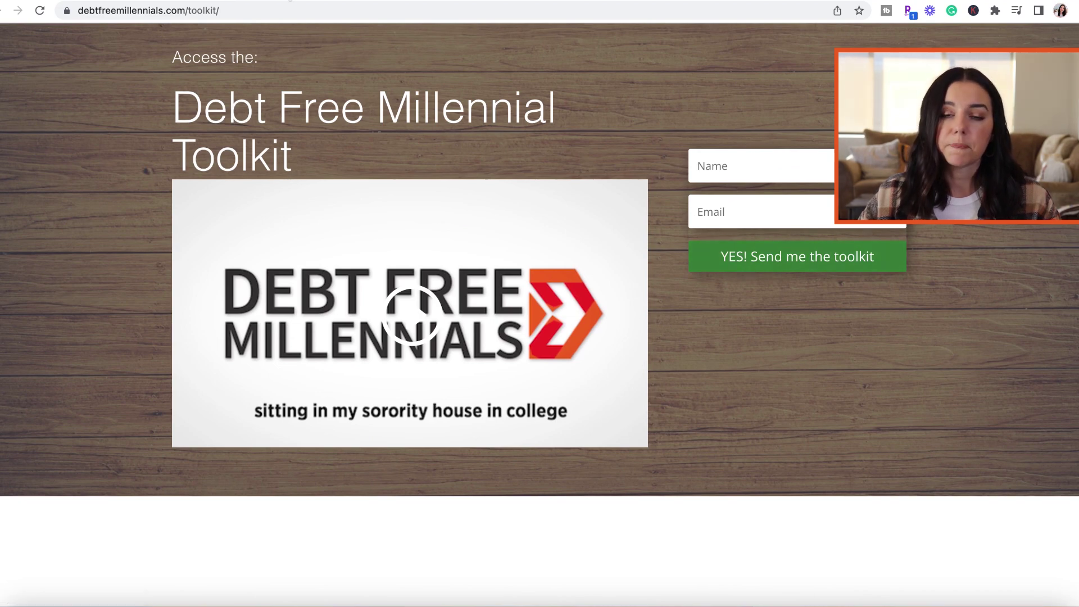
- Switch to Gmail and confirm the toolkit subscription from the confirmation email to reach the DFM Toolkit folder
click(270, 0)
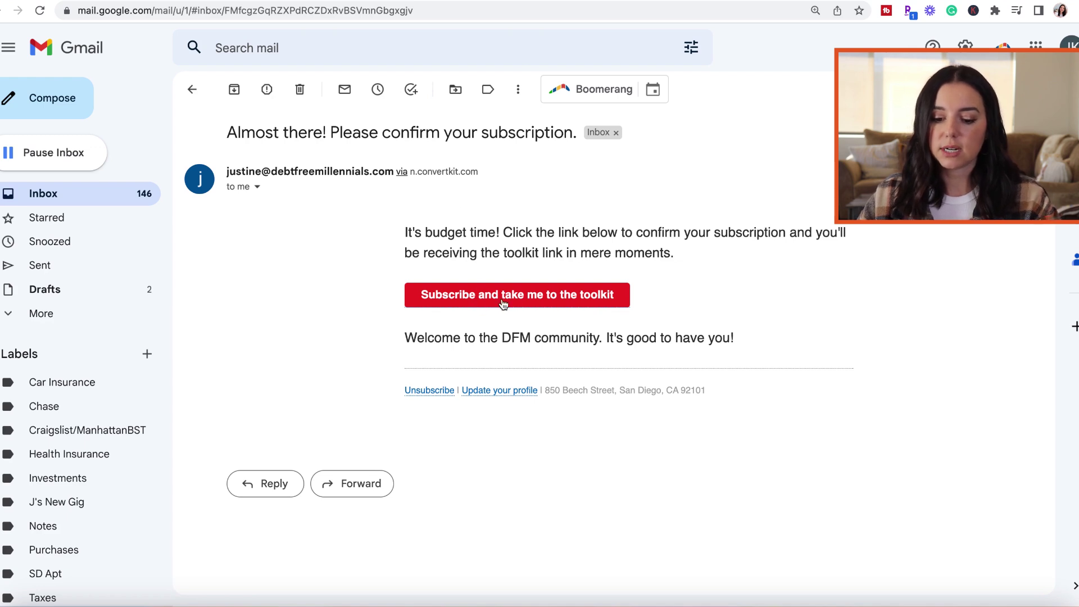
click(567, 303)
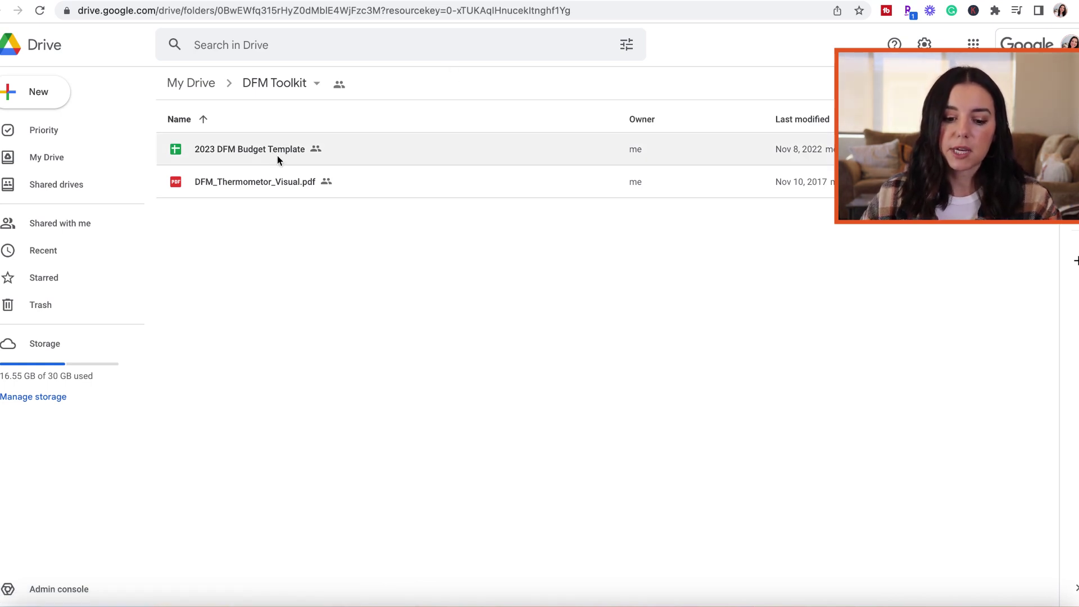
- Preview DFM_Thermometor_Visual.pdf from the DFM Toolkit folder, view the whole page and close it
double_click(255, 187)
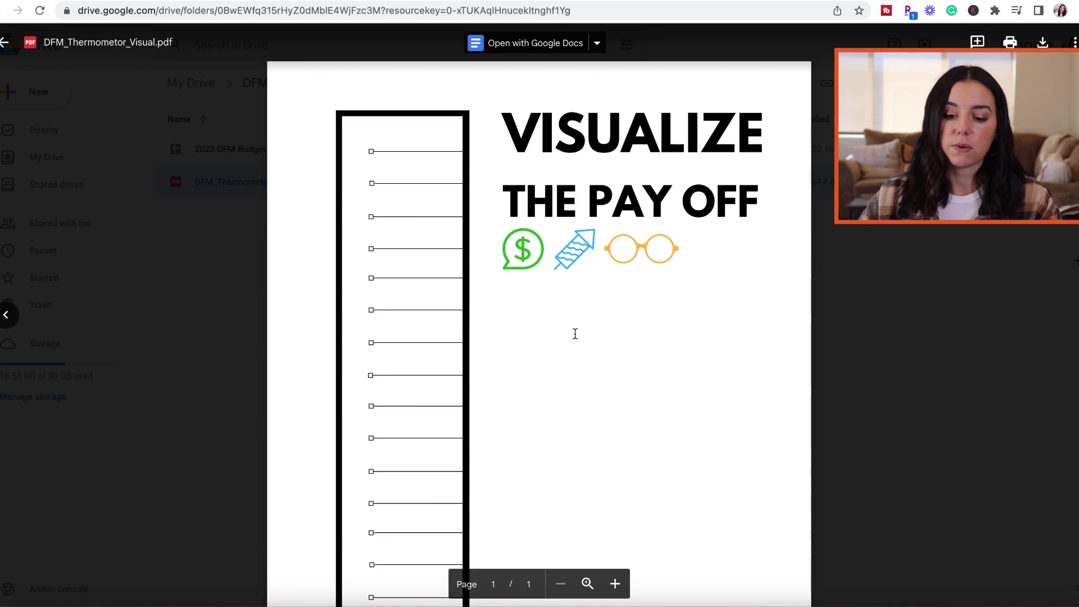
scroll(574, 333, down, 5)
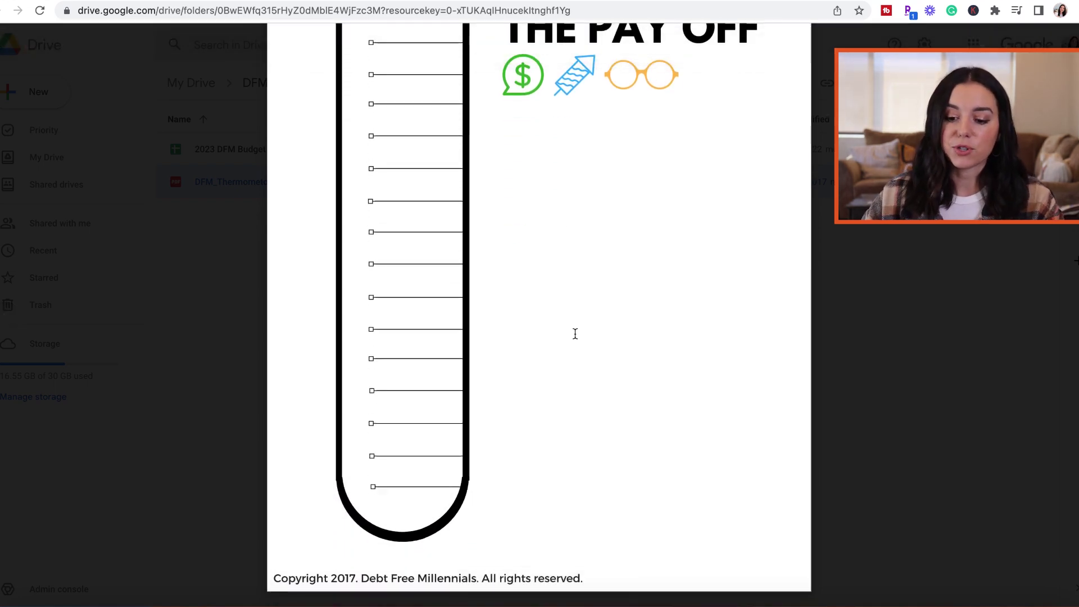
scroll(575, 334, up, 2)
scroll(575, 334, up, 3)
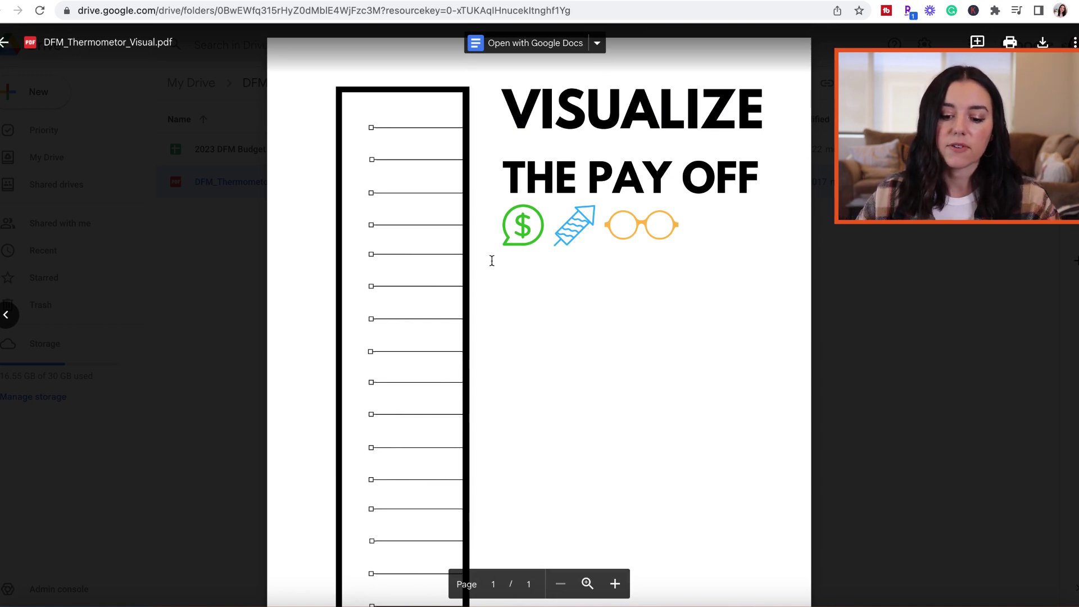
click(226, 238)
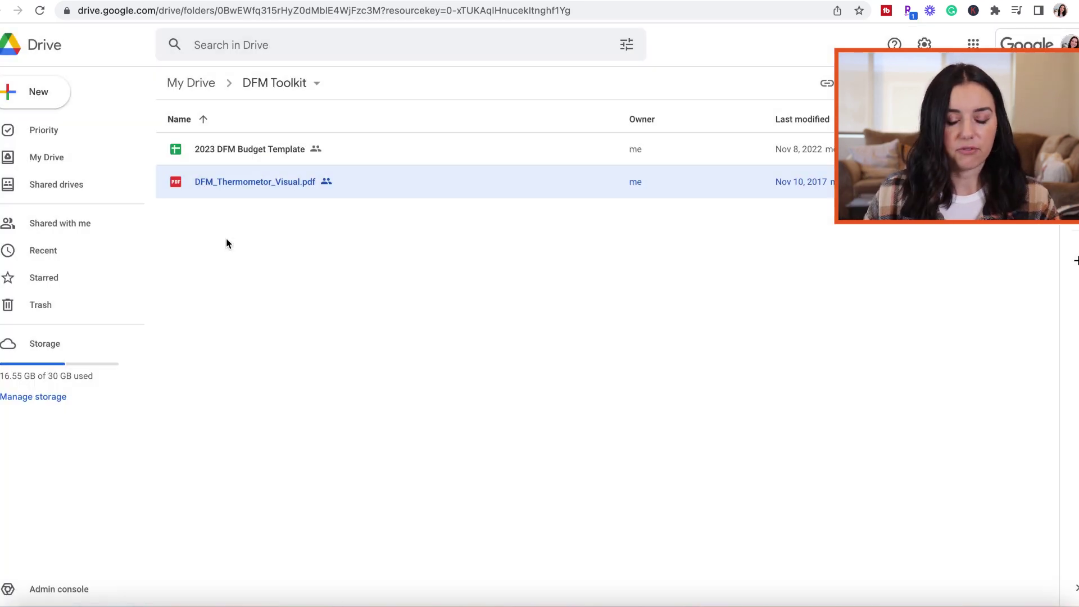
- Open the 2023 DFM Budget Template spreadsheet from the DFM Toolkit folder
double_click(266, 146)
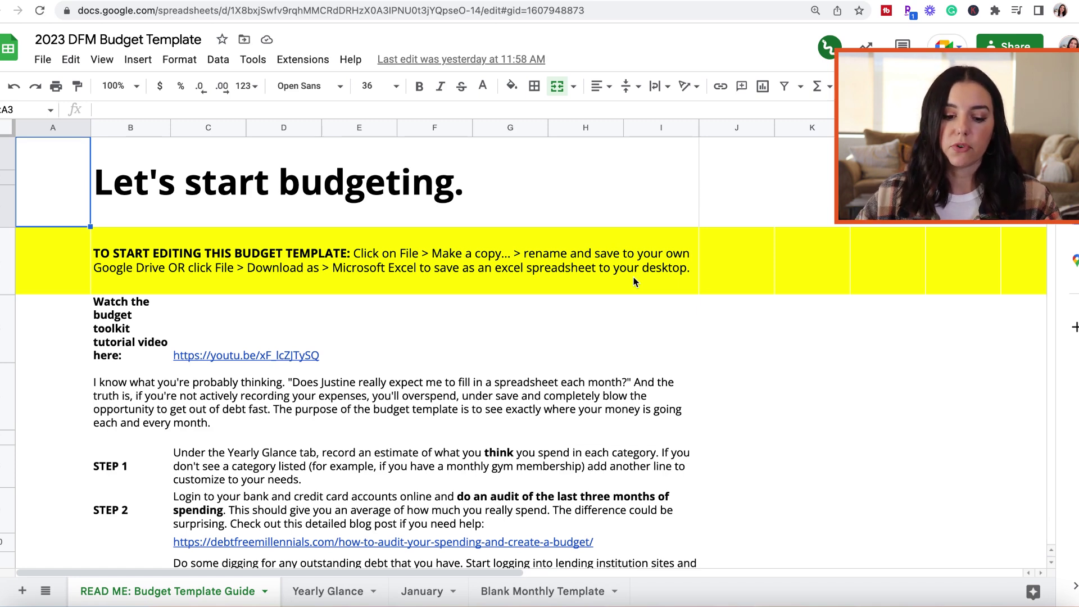
click(39, 60)
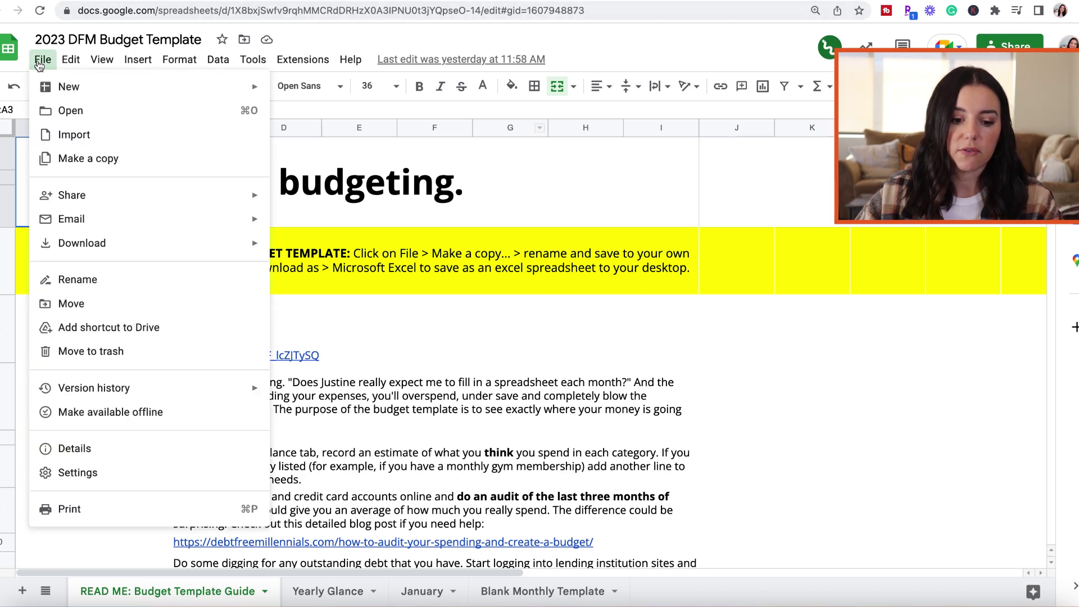
click(79, 162)
click(506, 438)
click(179, 248)
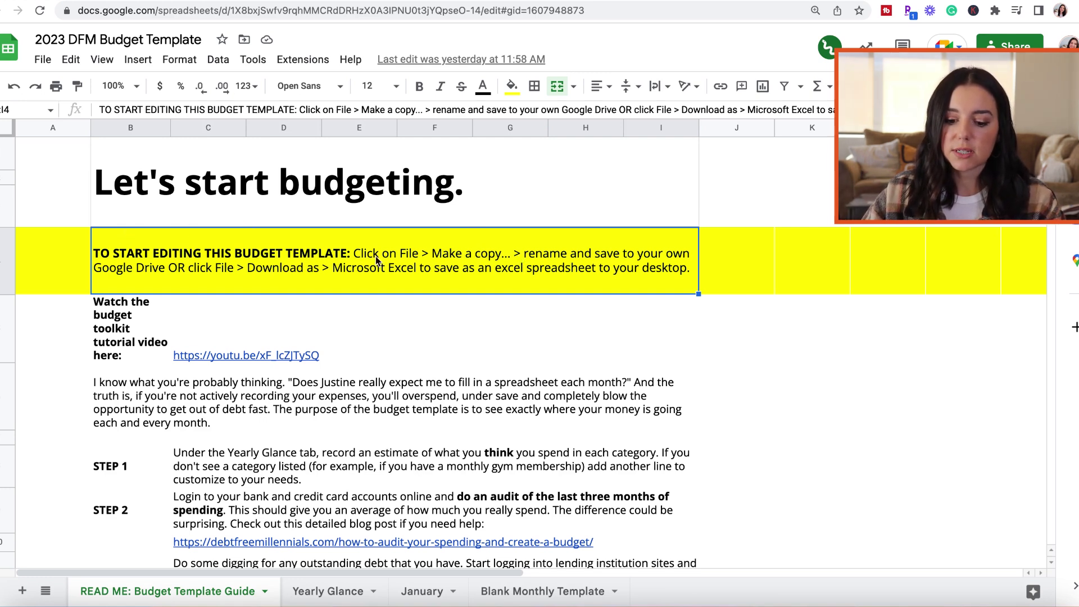
- Start a copy of the budget template, naming it with the owner's first name followed by "2023 Budget"
click(47, 60)
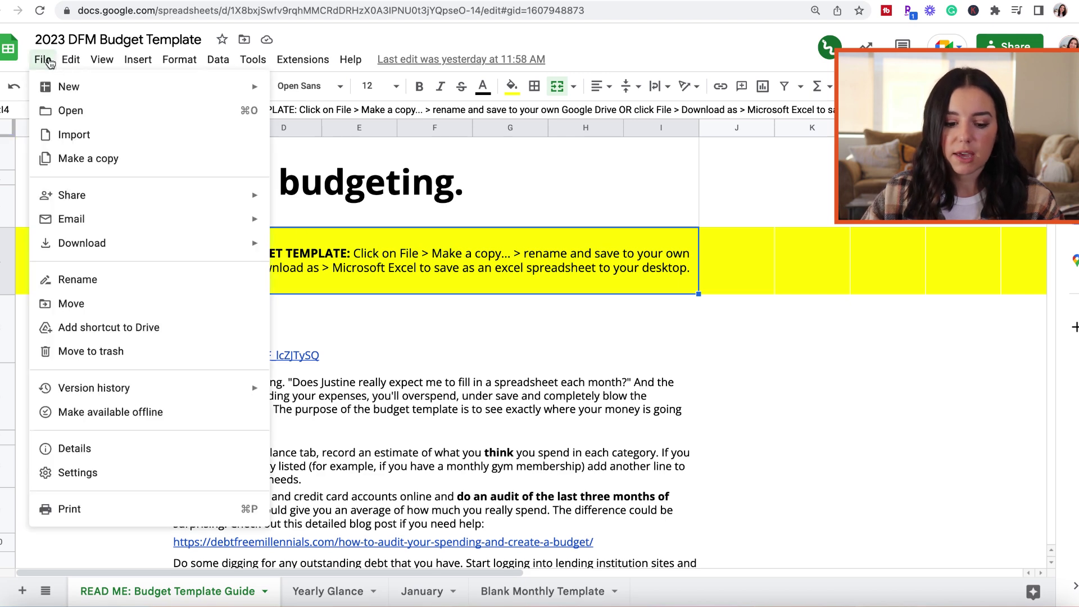
click(50, 159)
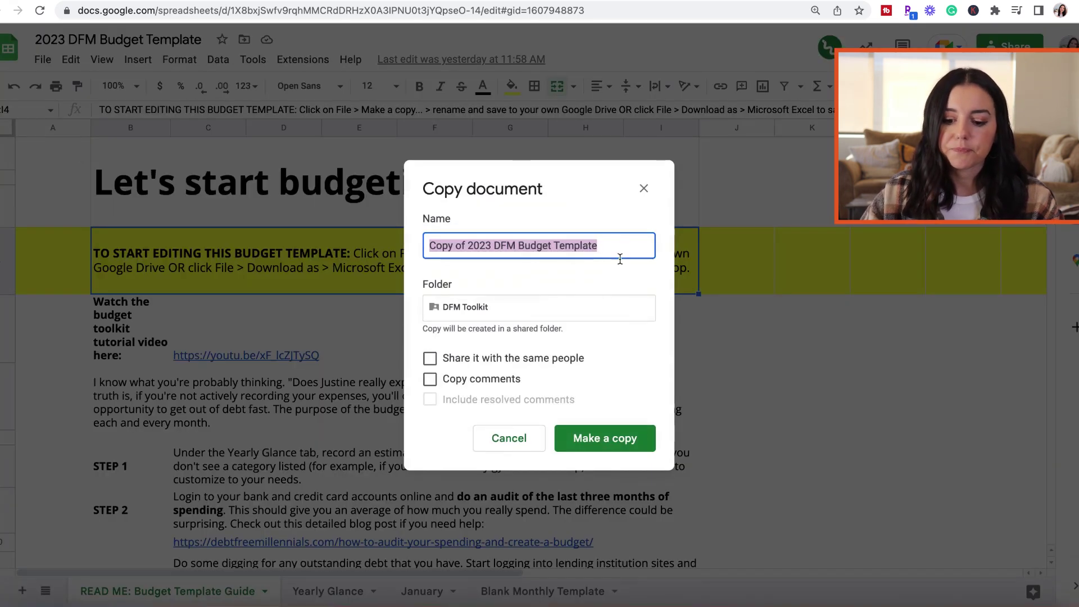
text(J)
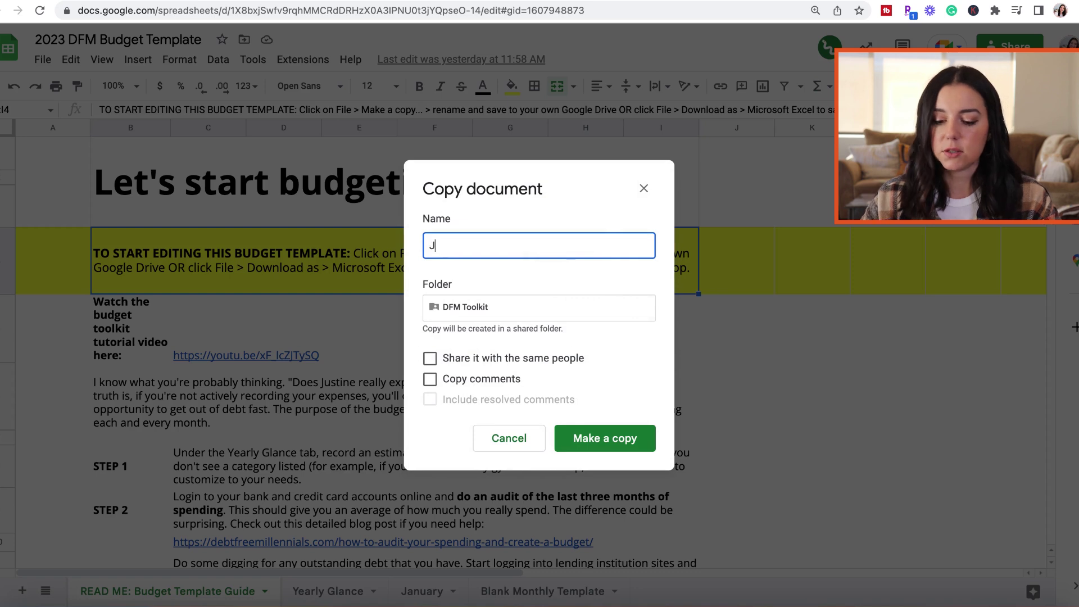
text(ustine's 202)
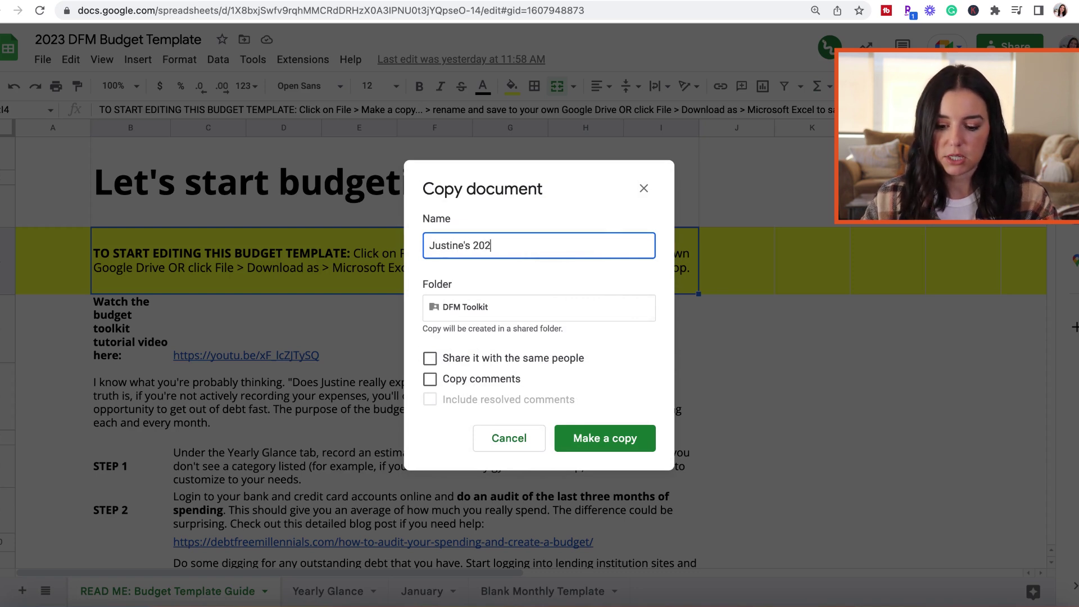
text(3 Budget)
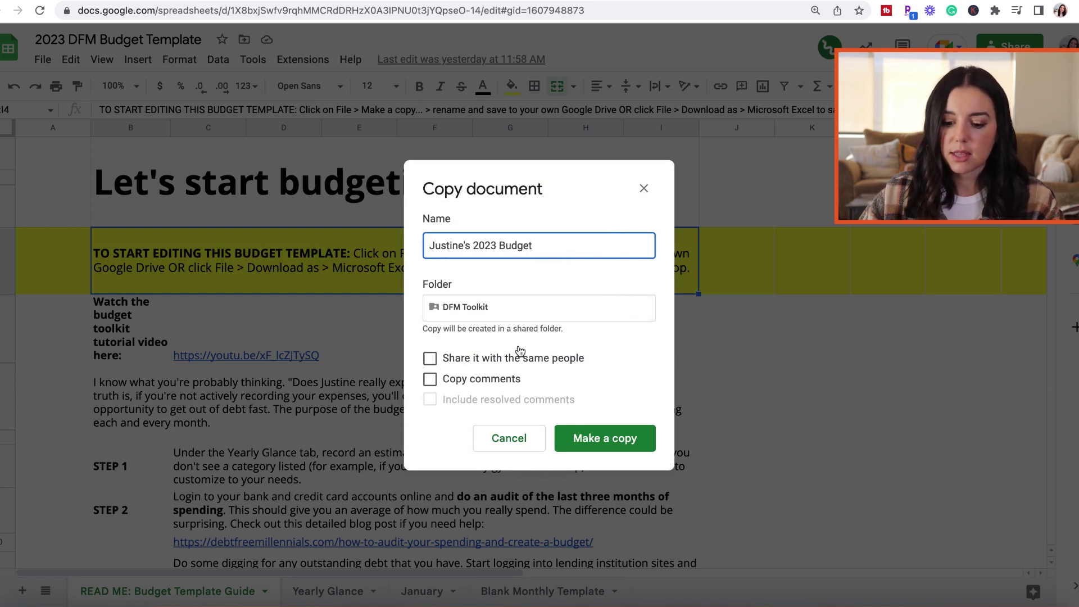
- Choose My Drive as the destination folder, create the copy and close the copy dialog
click(447, 318)
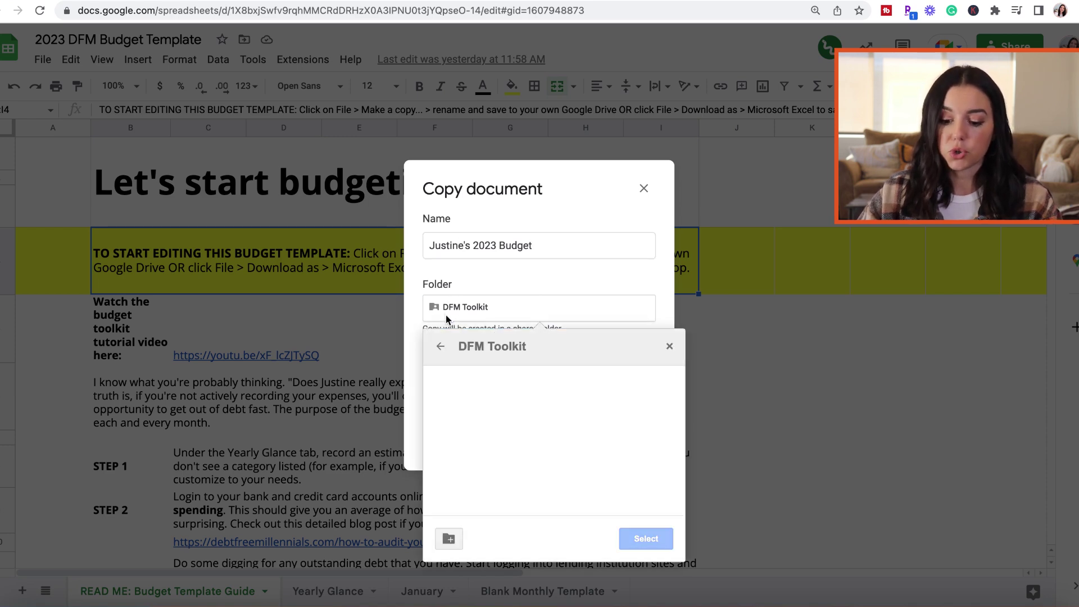
click(440, 347)
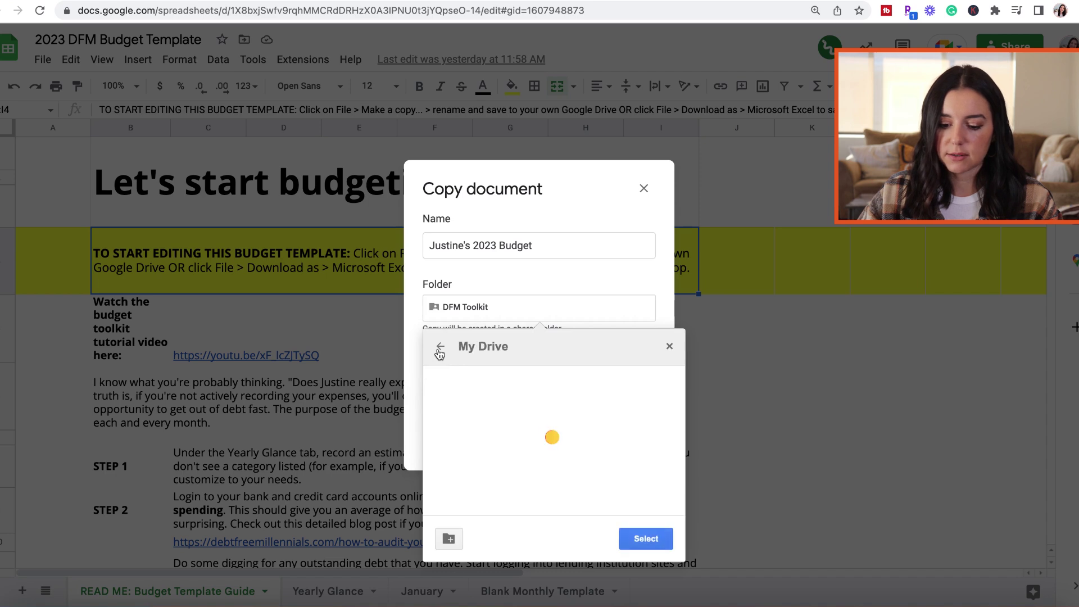
click(642, 540)
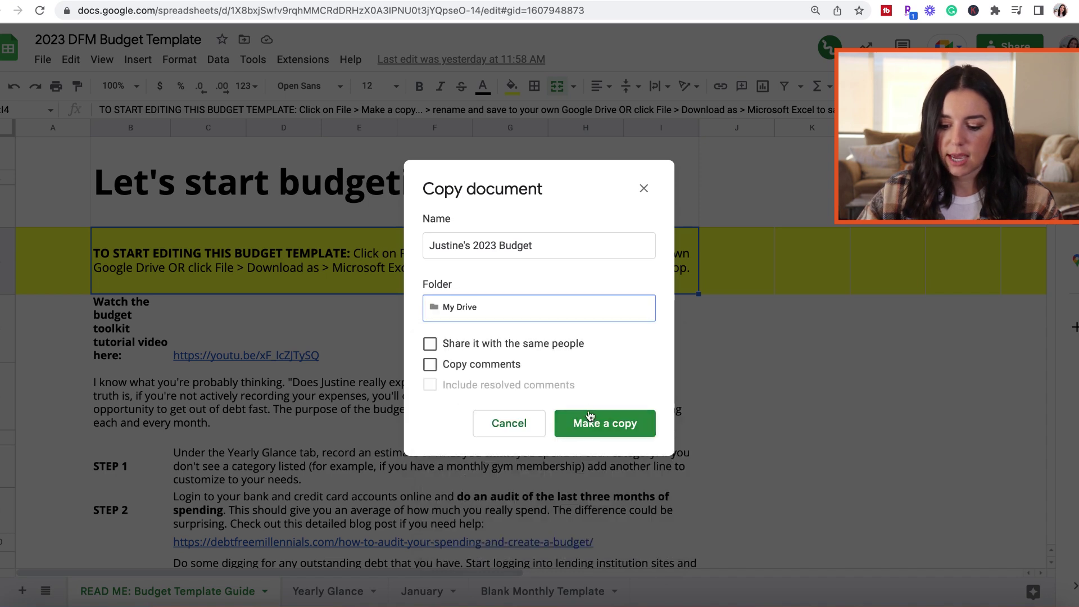
click(602, 427)
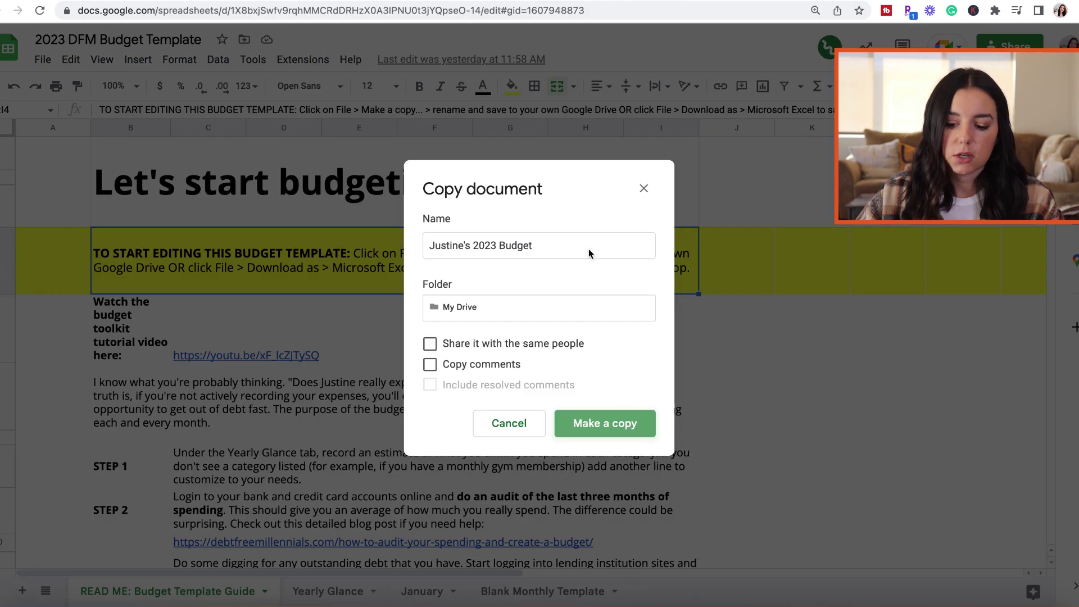
click(644, 188)
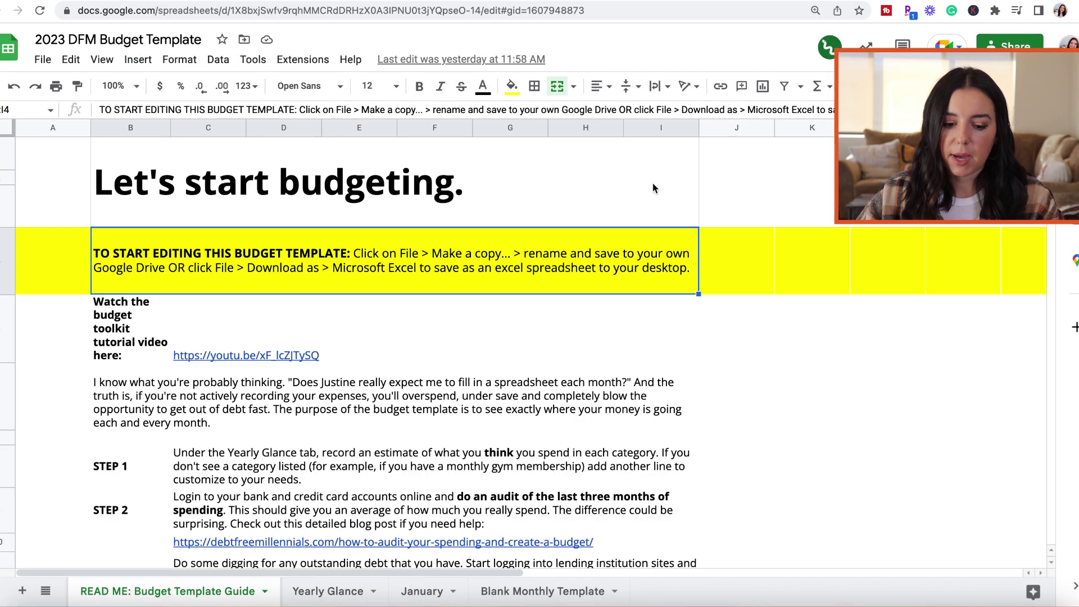
click(43, 60)
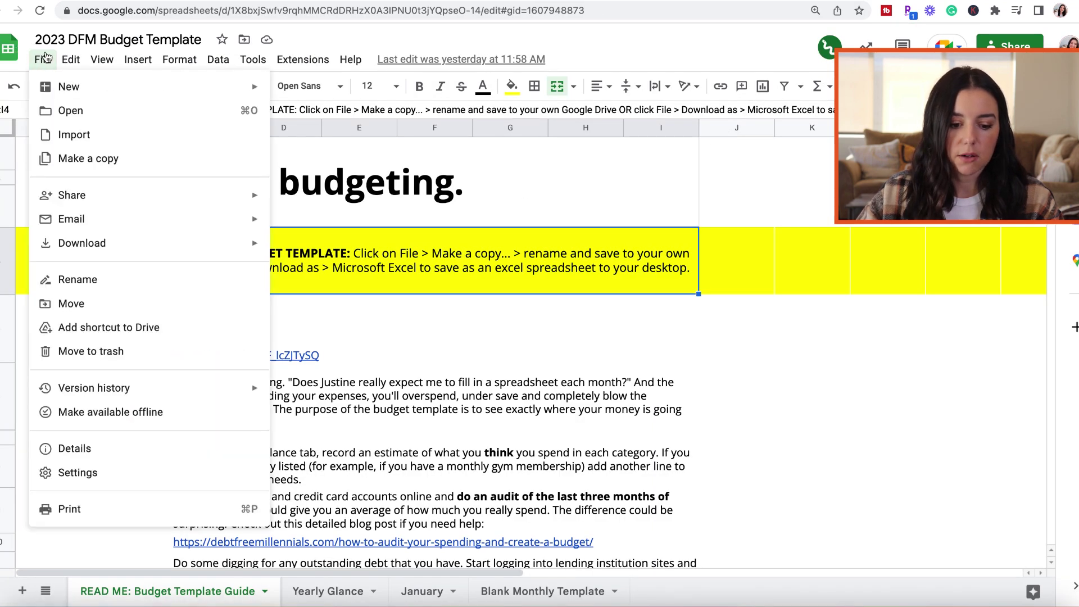
mouse_move(79, 247)
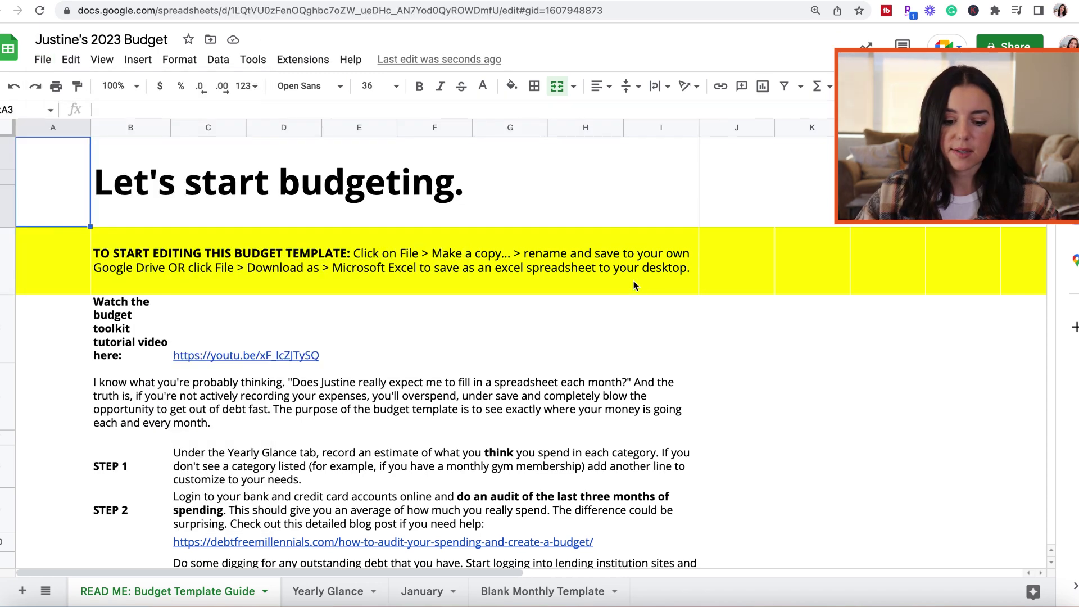
- Read the guide's steps in the copied budget and review the debt, income and expense tables on the Yearly Glance sheet
scroll(634, 283, down, 5)
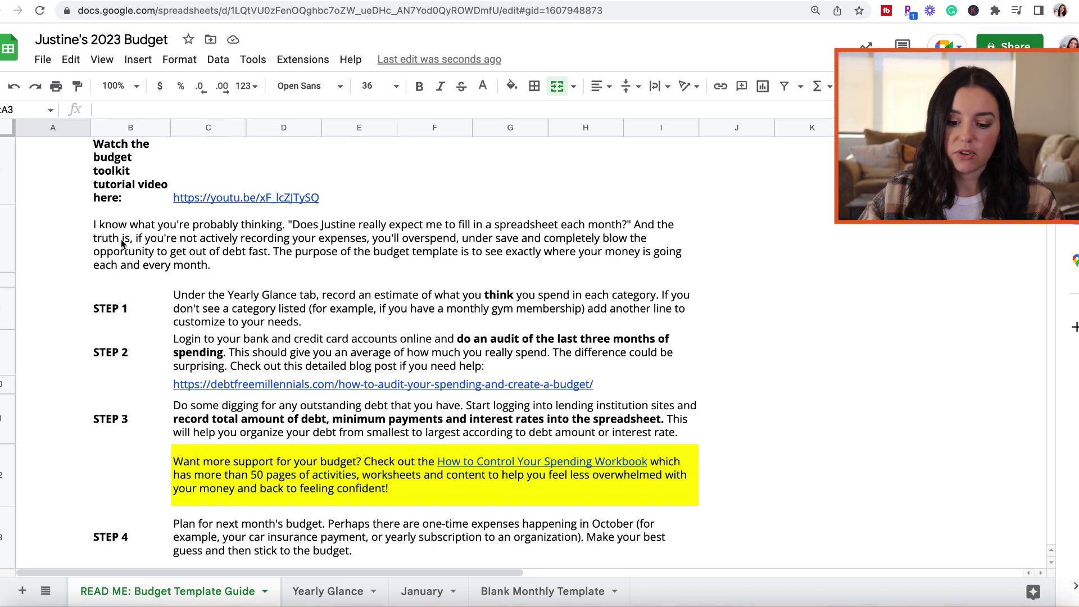
scroll(122, 243, down, 3)
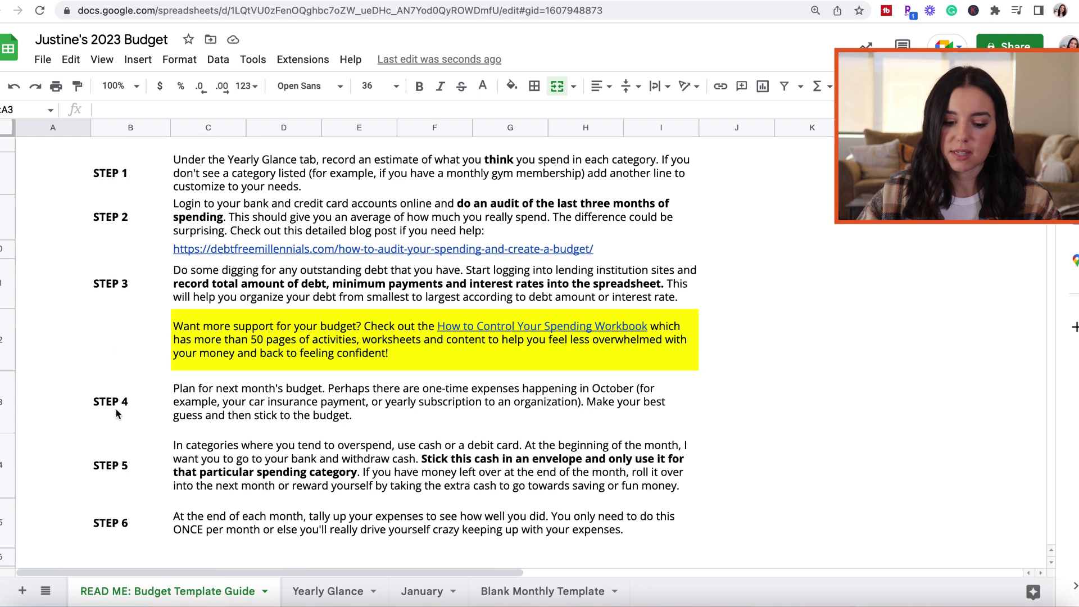
click(334, 597)
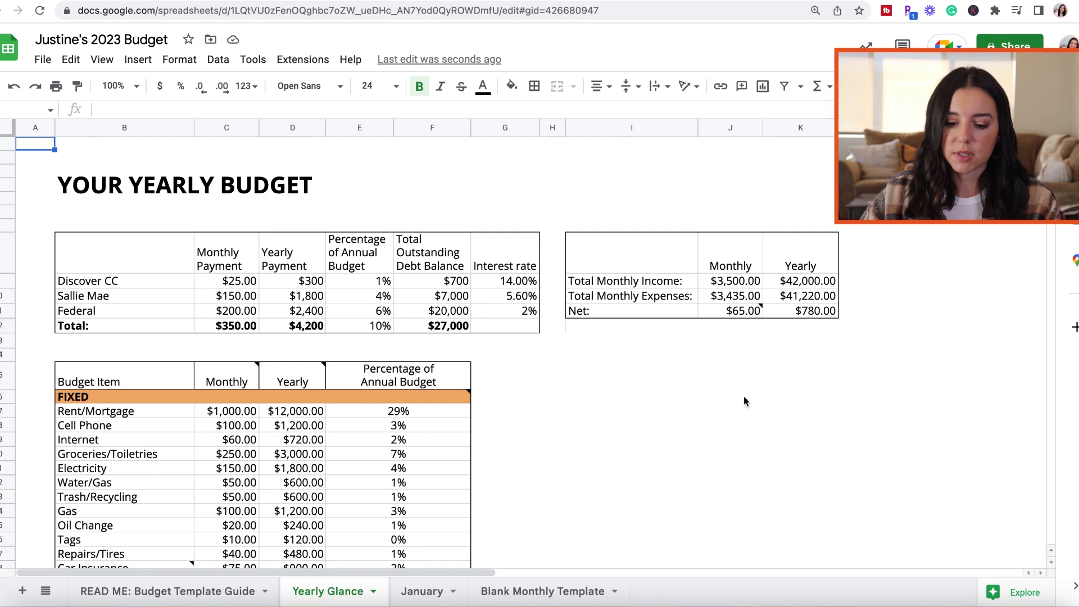
scroll(744, 396, down, 2)
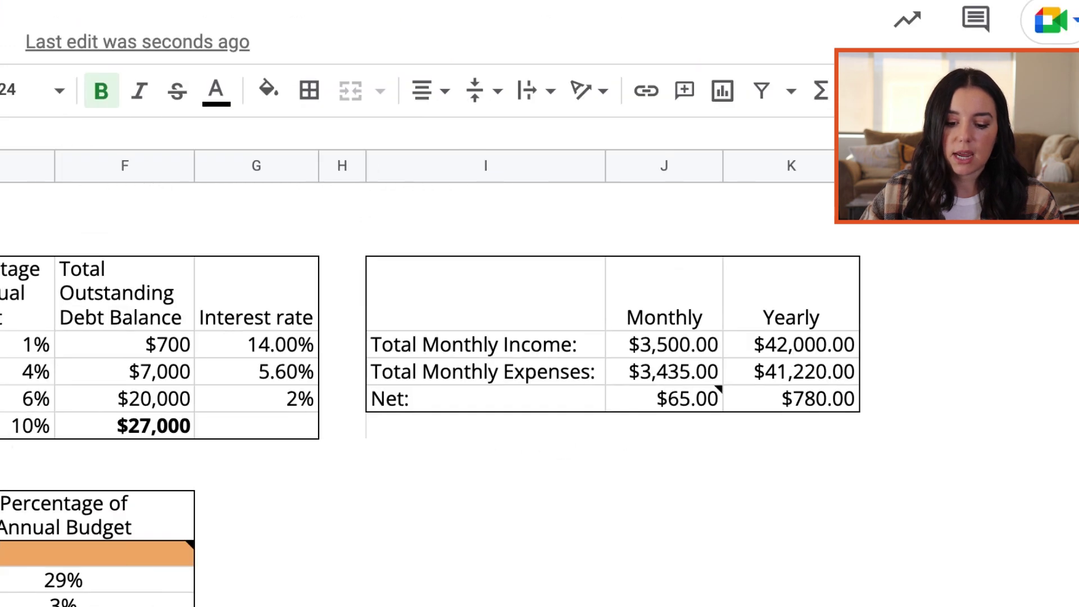
scroll(427, 394, down, 3)
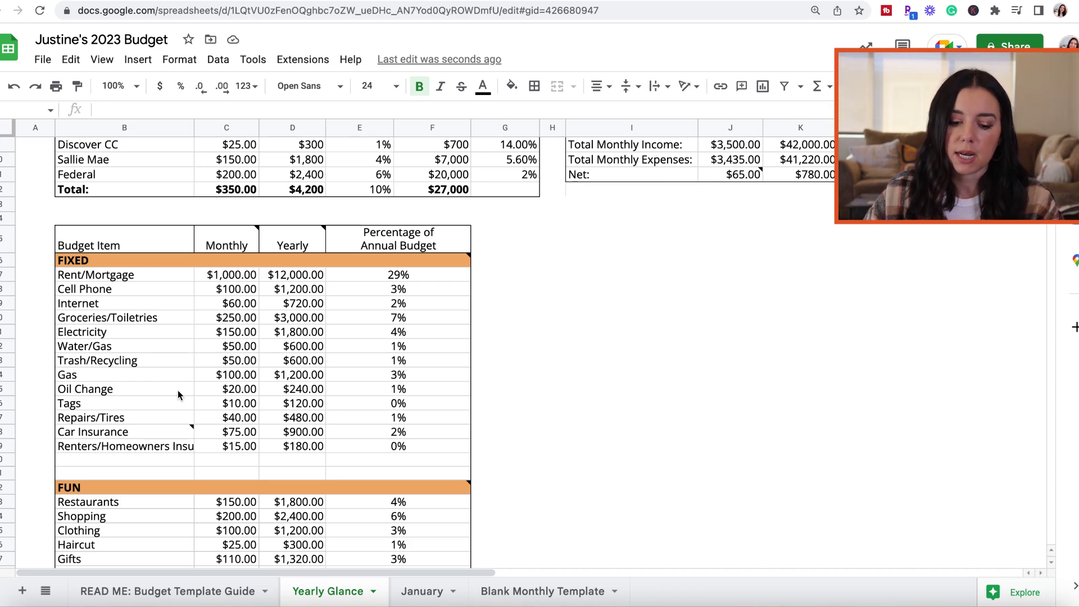
- Set the monthly Total Monthly Income on the Yearly Glance sheet to 5000
scroll(177, 390, up, 2)
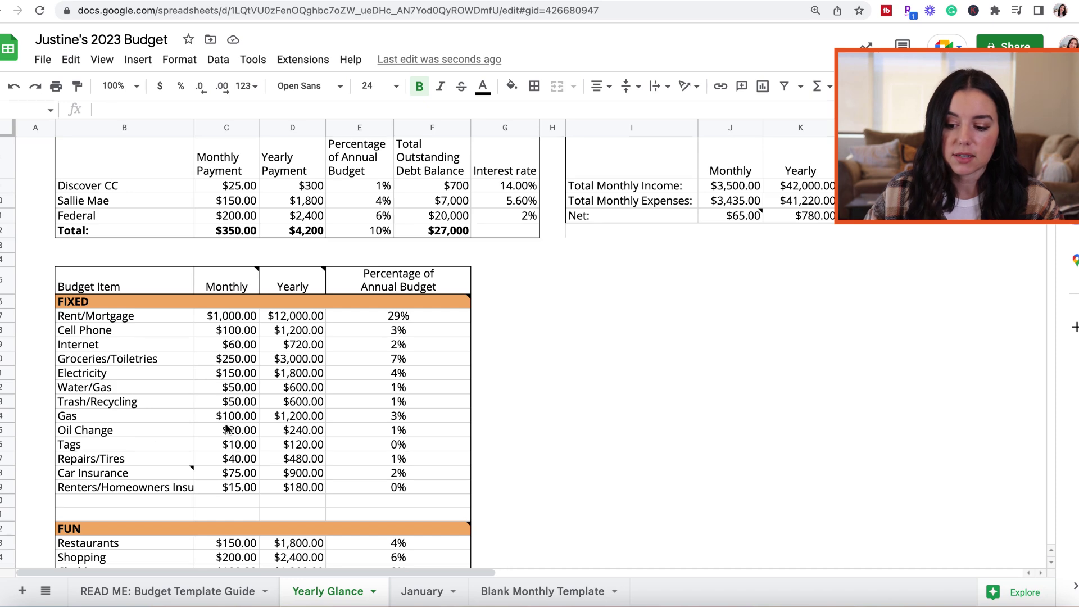
click(702, 183)
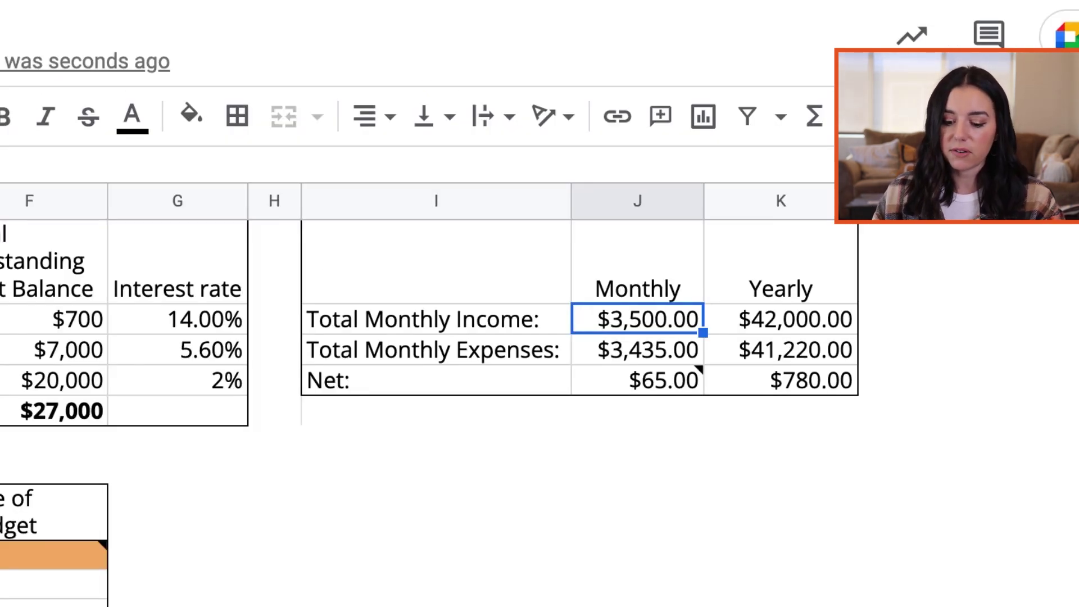
text(5000)
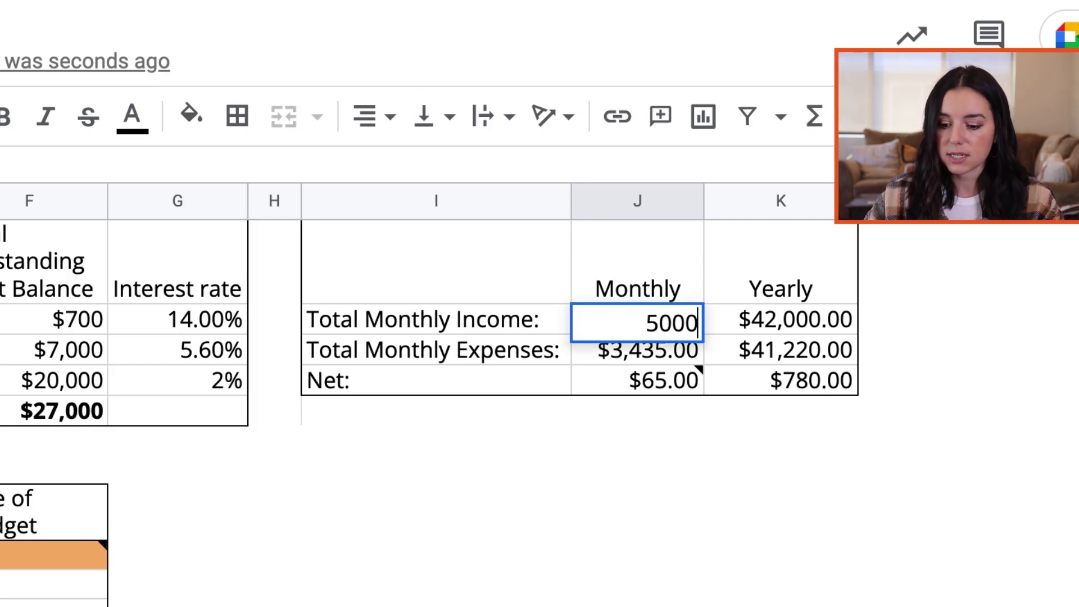
key(Return)
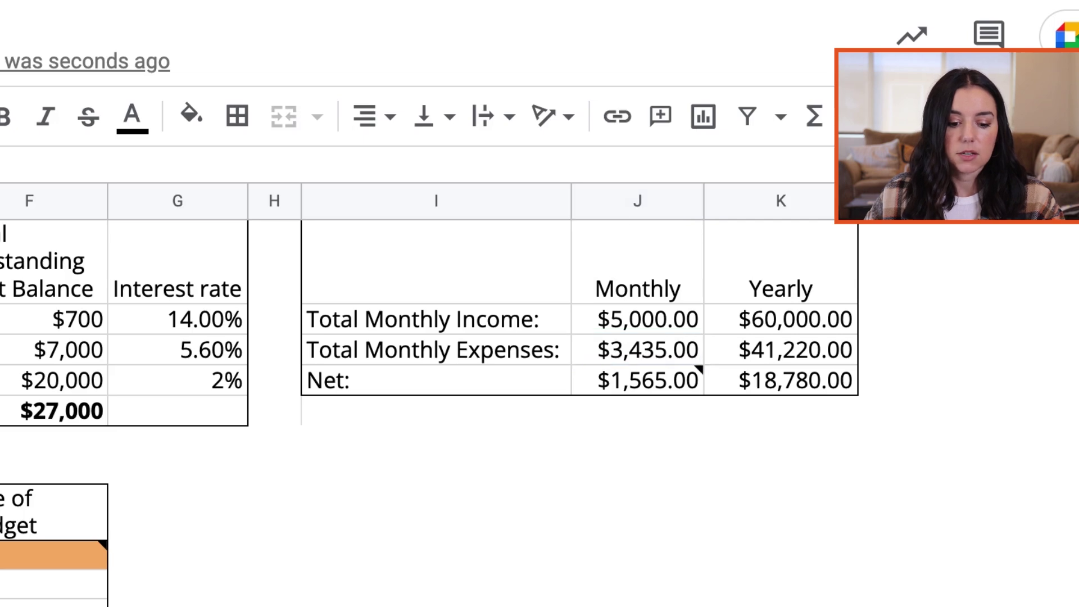
- Set the monthly Rent/Mortgage amount on the Yearly Glance sheet to 2000 and review the Yearly column's note and the remaining budget categories
click(376, 150)
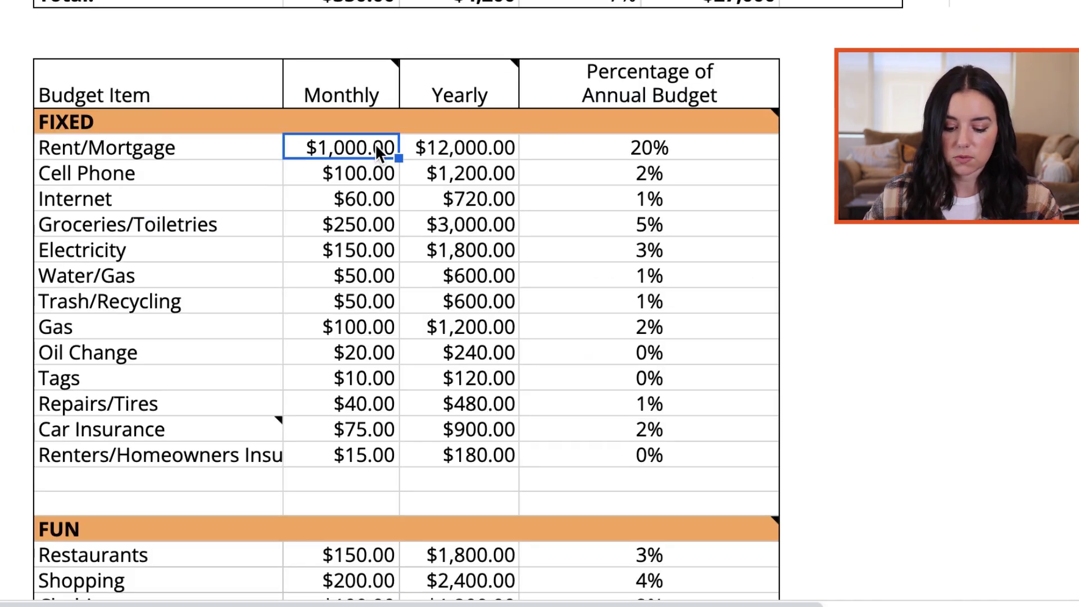
text(2000)
key(Return)
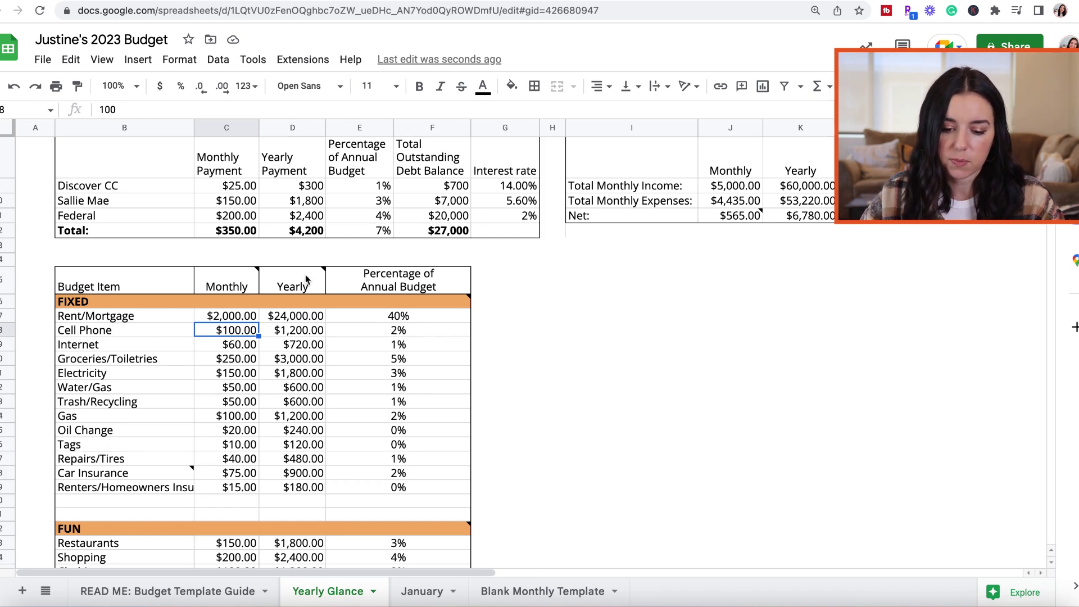
mouse_move(307, 280)
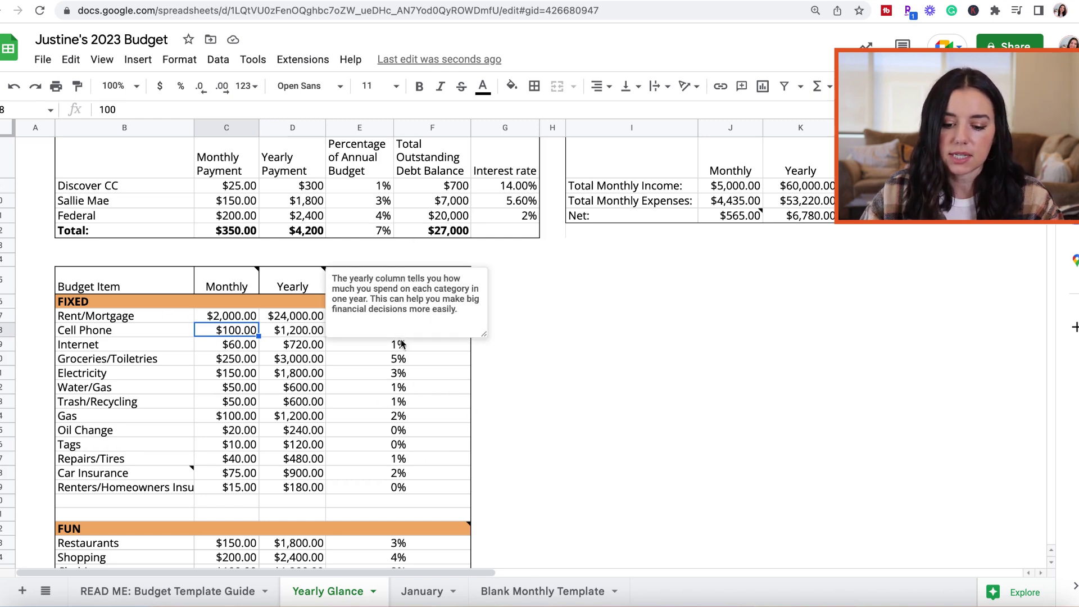
click(539, 366)
scroll(541, 368, down, 5)
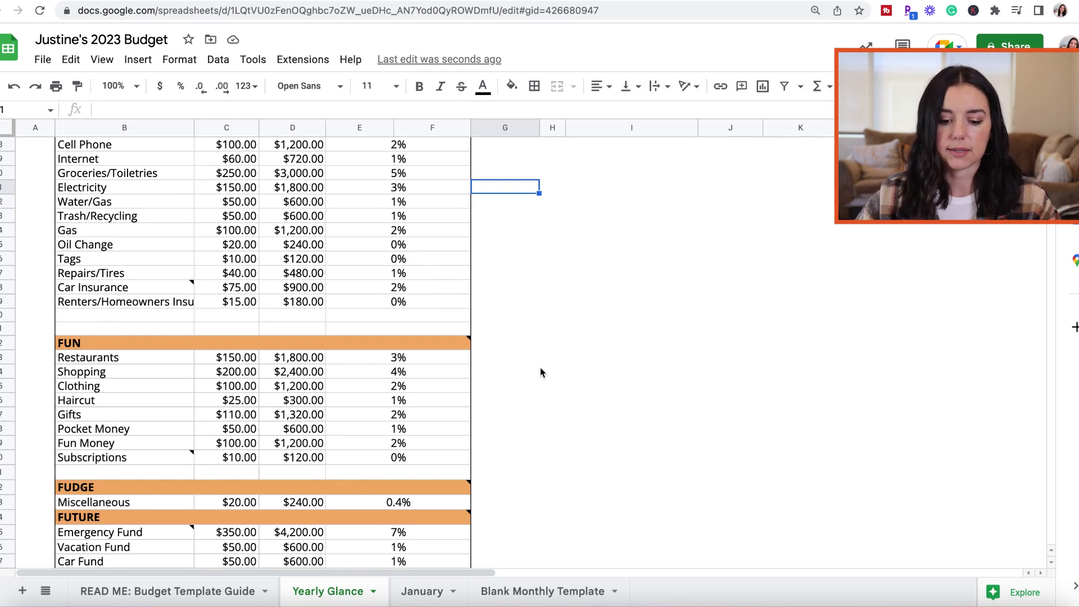
- On the January sheet, widen the Total Debt column of the debt table and rename its header "Total Outstanding Debt Balance"
click(422, 591)
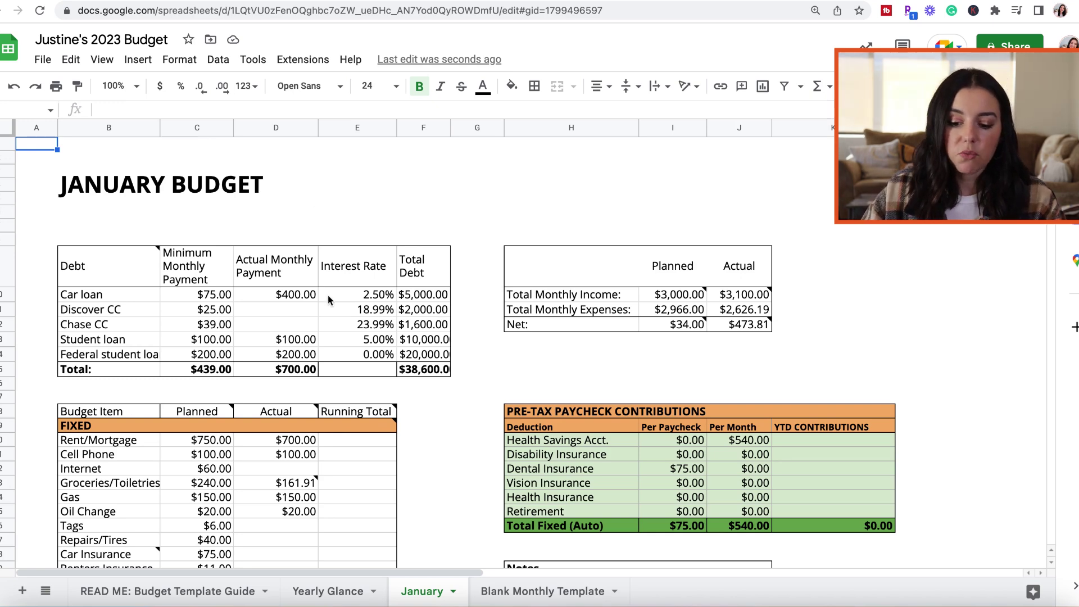
scroll(329, 300, down, 3)
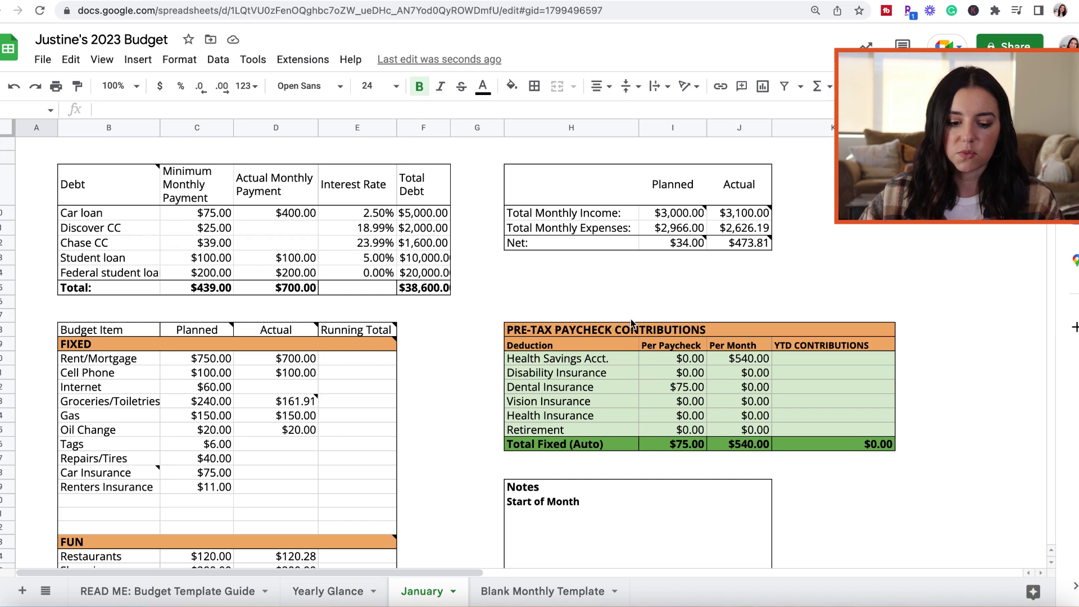
drag(118, 194, 410, 291)
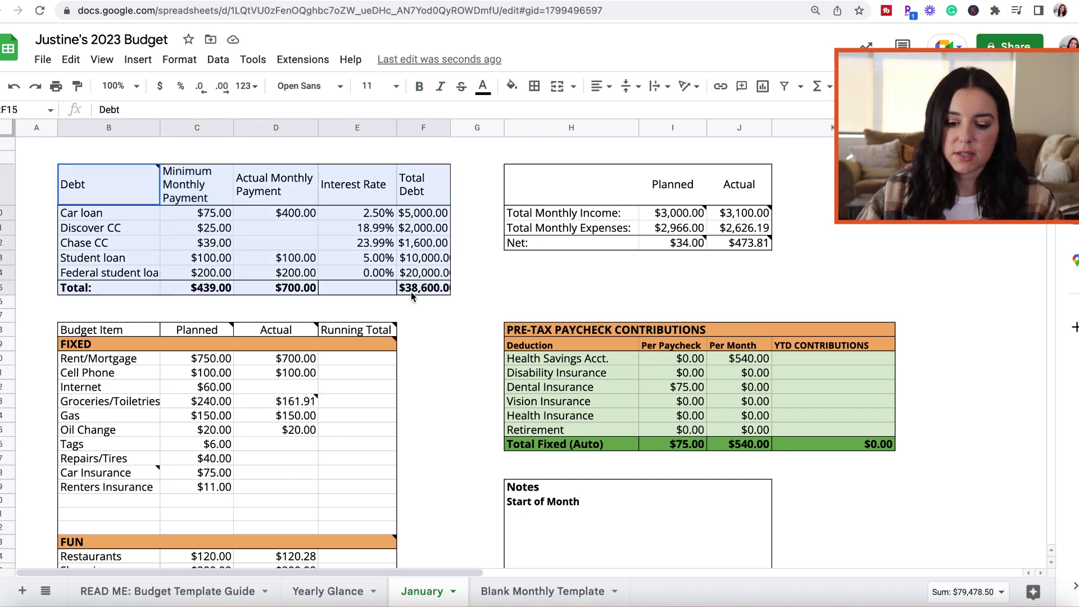
click(443, 317)
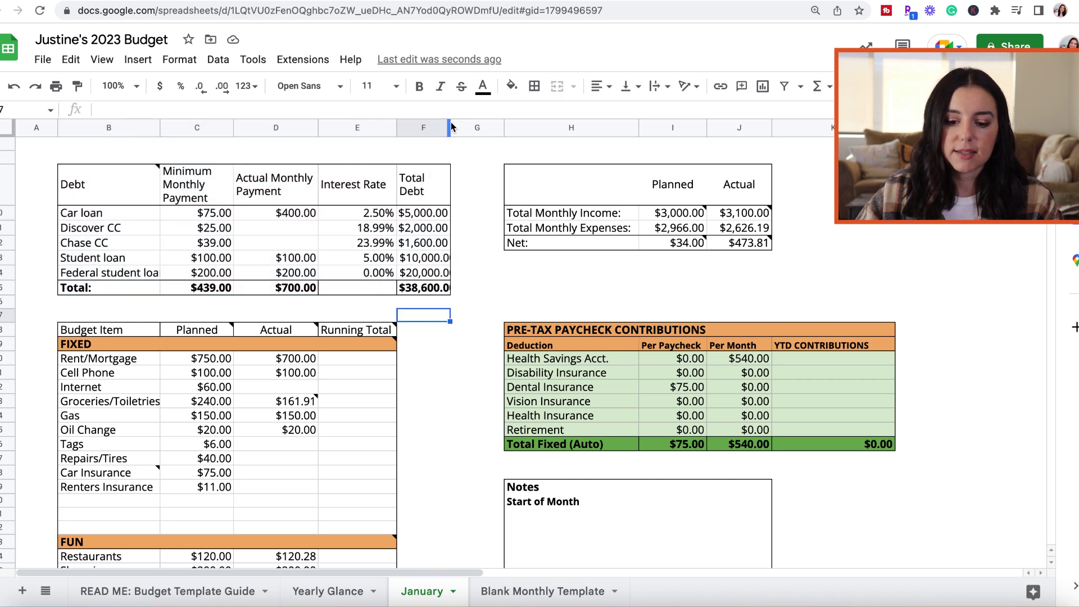
drag(451, 128, 478, 128)
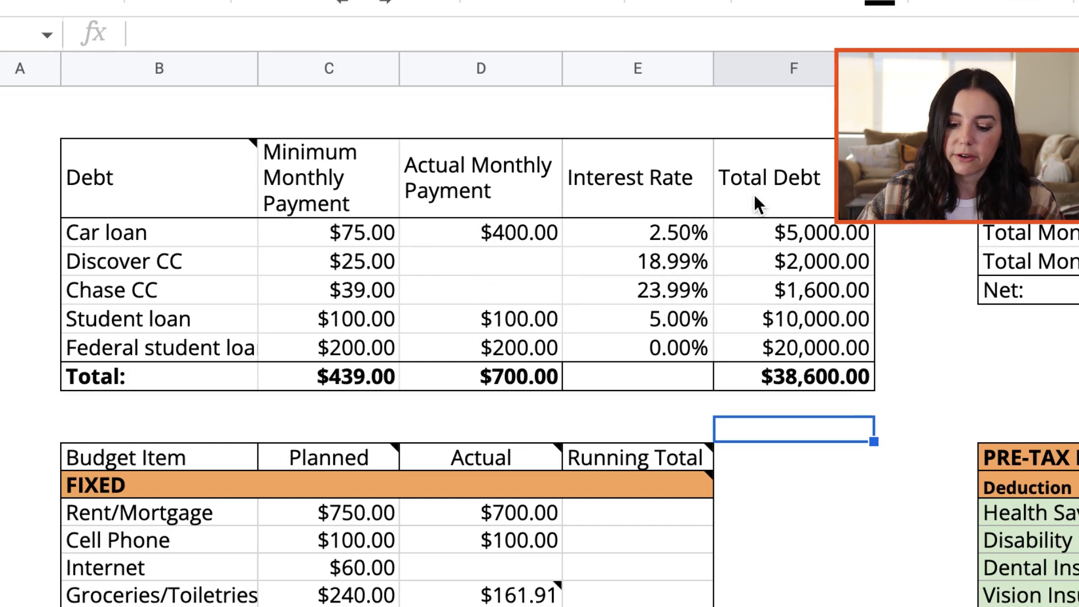
click(764, 168)
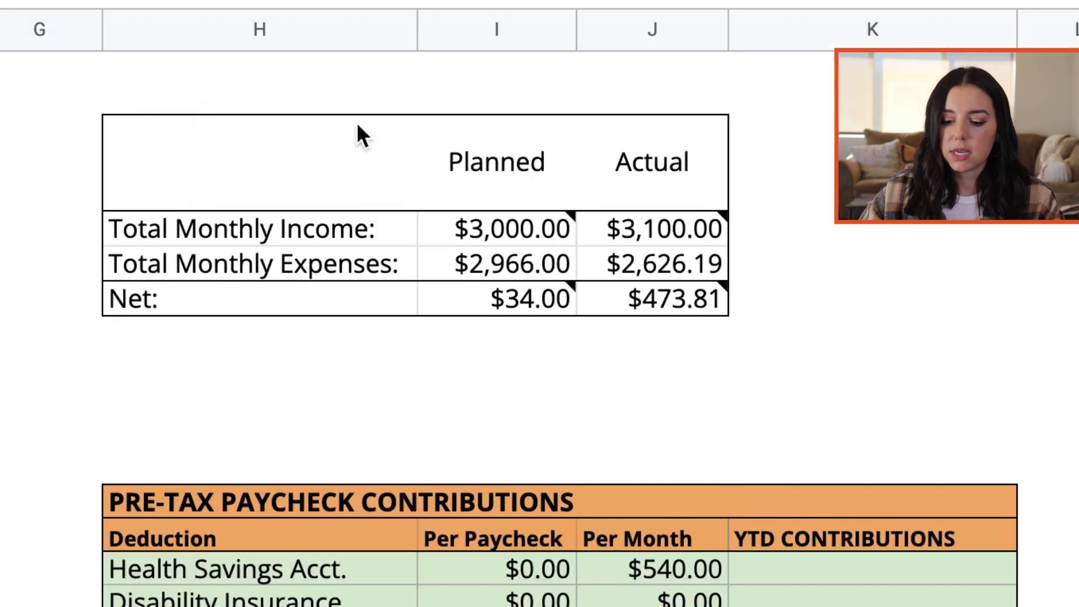
- Examine the planned and actual columns of the January sheet's income, expenses and net table
drag(162, 141, 681, 298)
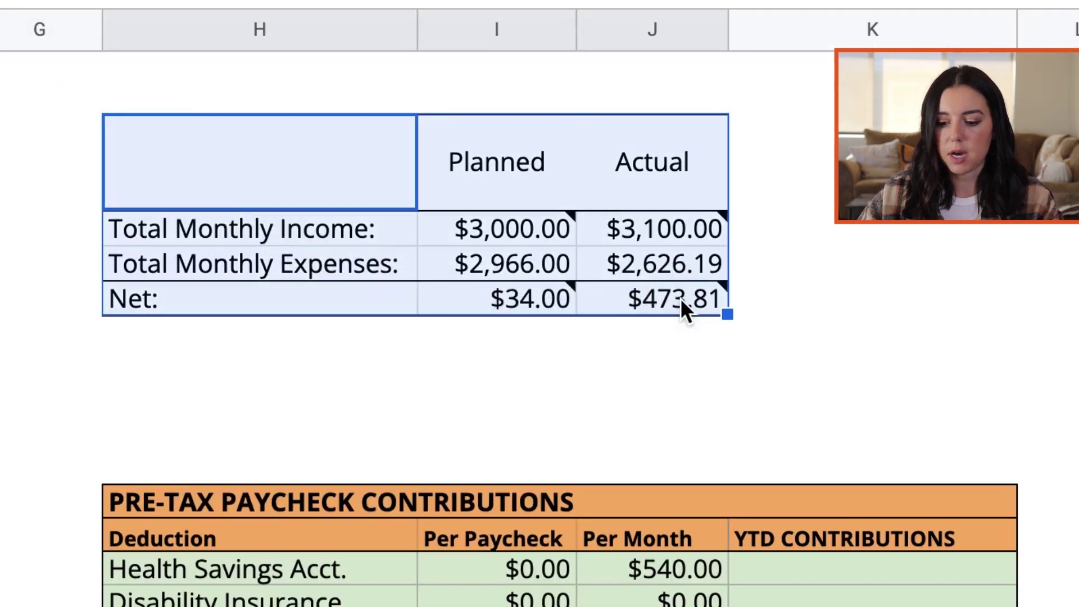
click(680, 298)
click(477, 144)
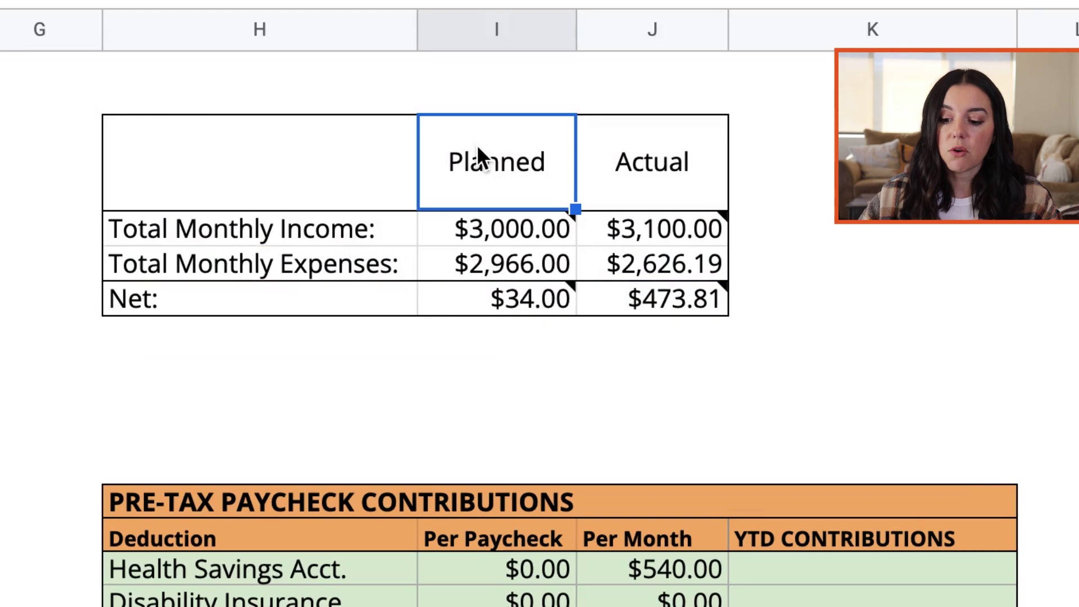
click(678, 169)
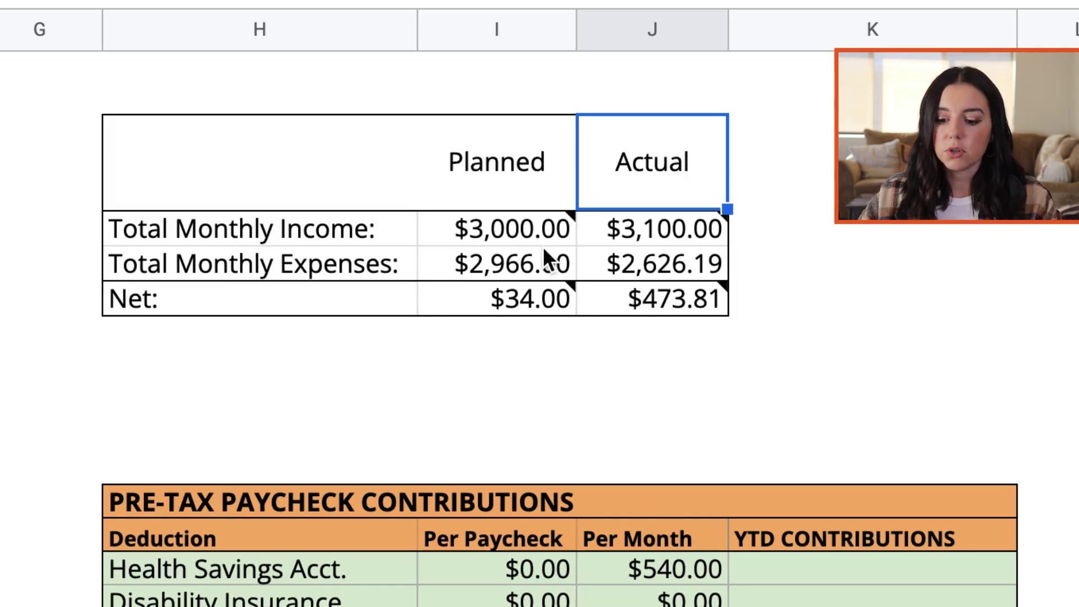
click(549, 231)
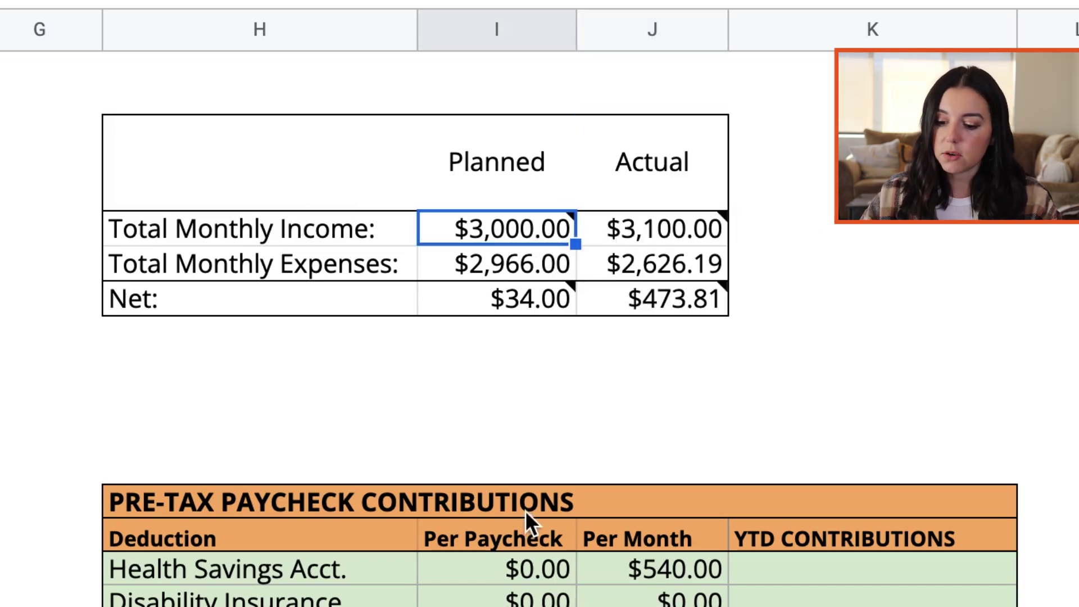
click(670, 234)
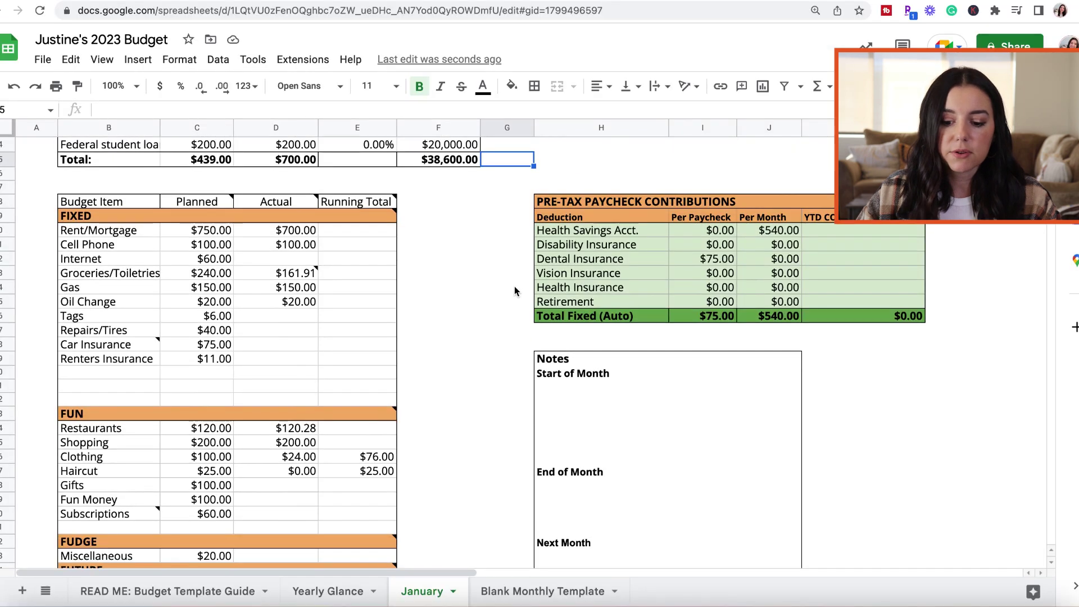
- Examine the January sheet's Pre-Tax Paycheck Contributions table, going through the Per Paycheck, Per Month and YTD Contributions columns
click(279, 512)
drag(260, 194, 482, 382)
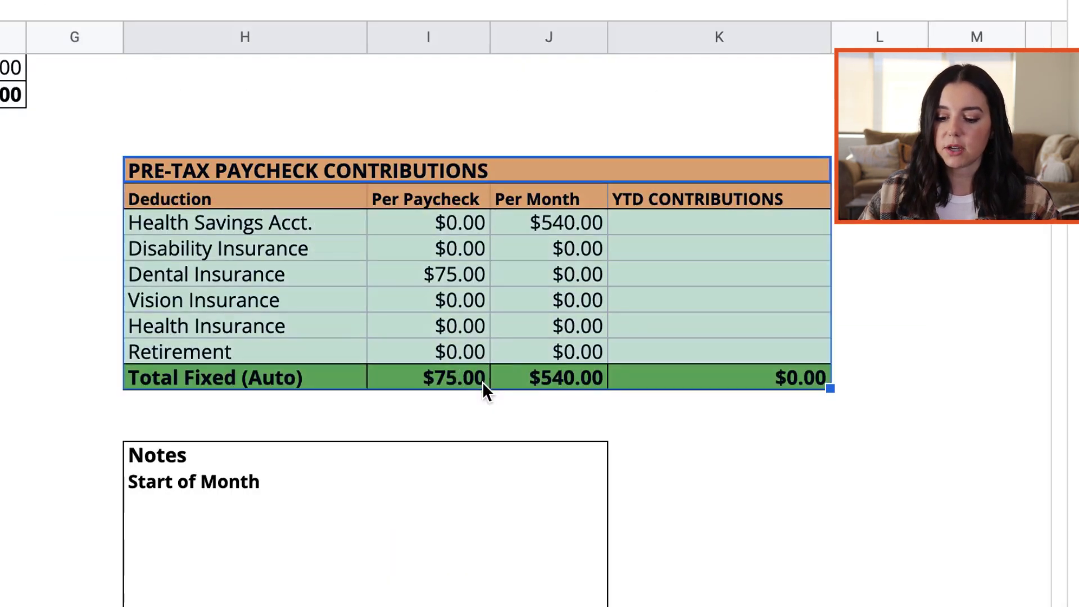
click(112, 231)
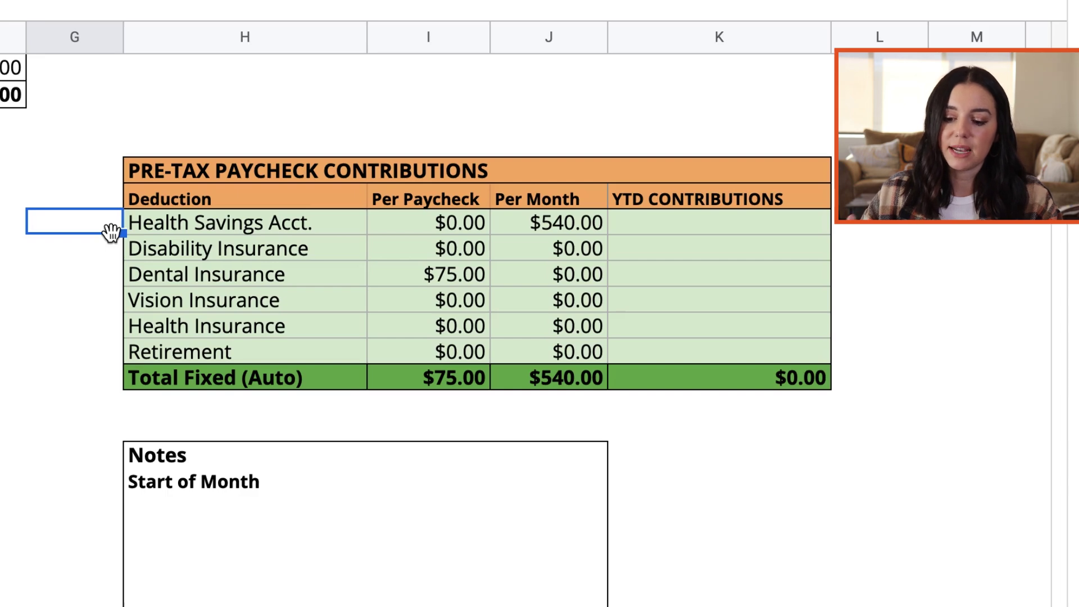
click(472, 281)
key(Down)
key(Down)
key(Down)
key(Down)
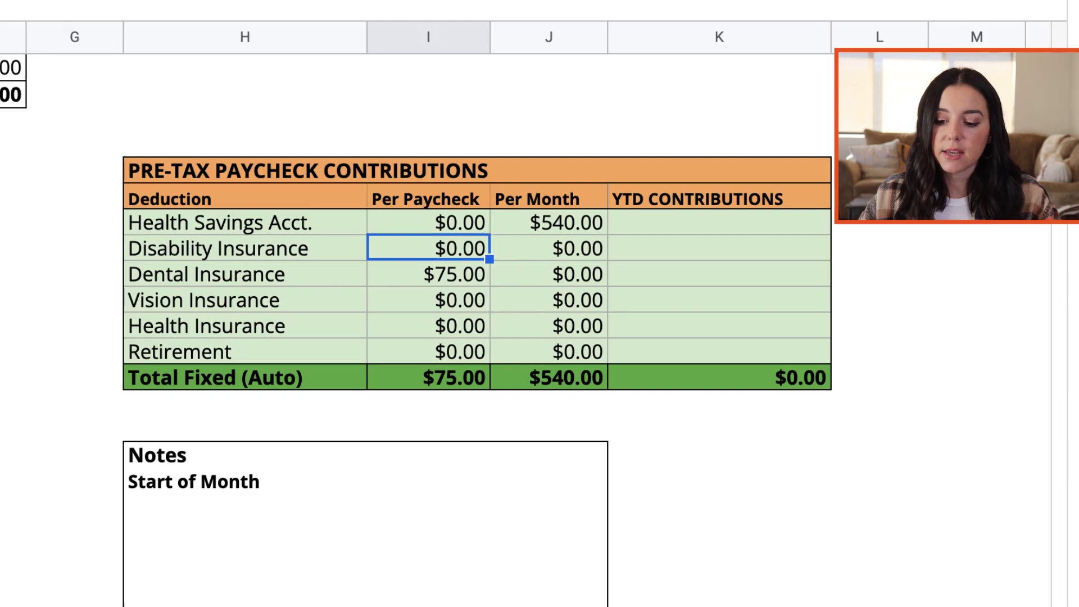
key(Right)
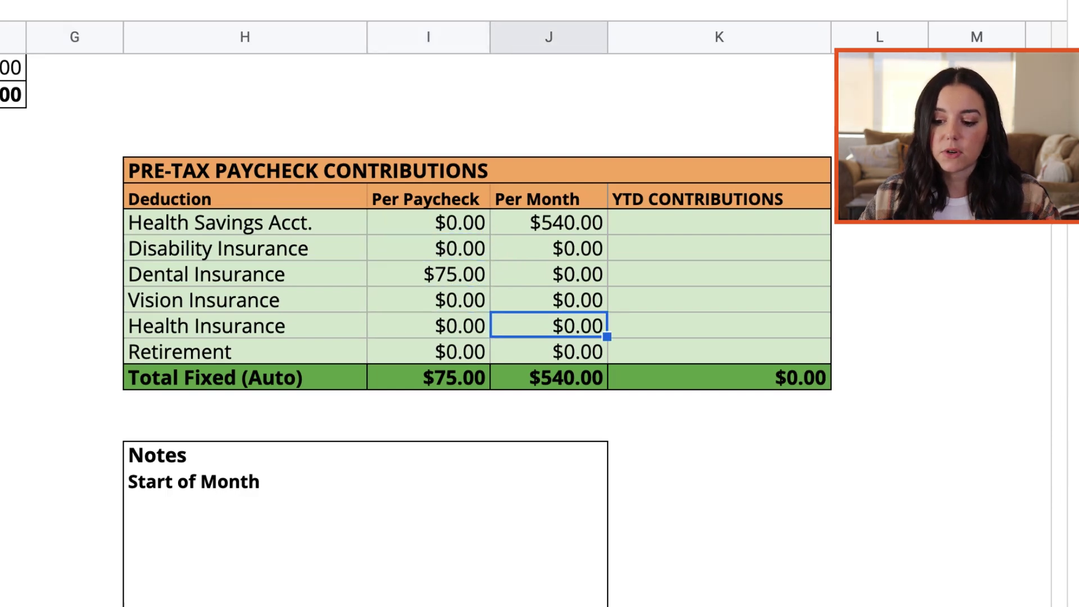
key(Up)
key(Up)
key(Up)
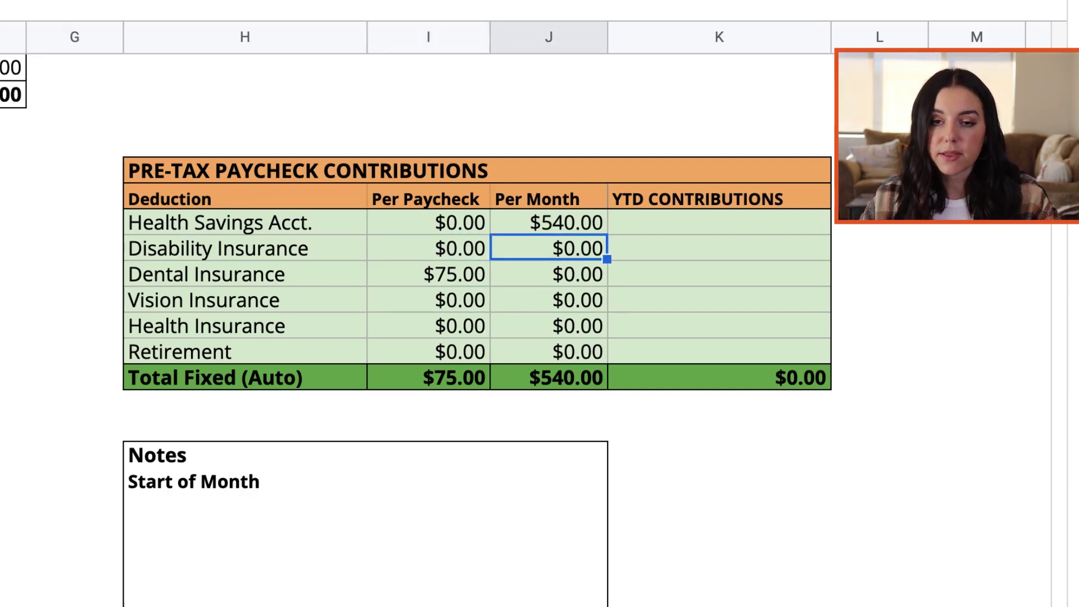
key(Right)
key(Up)
key(Down)
key(Down)
key(Down)
key(Down)
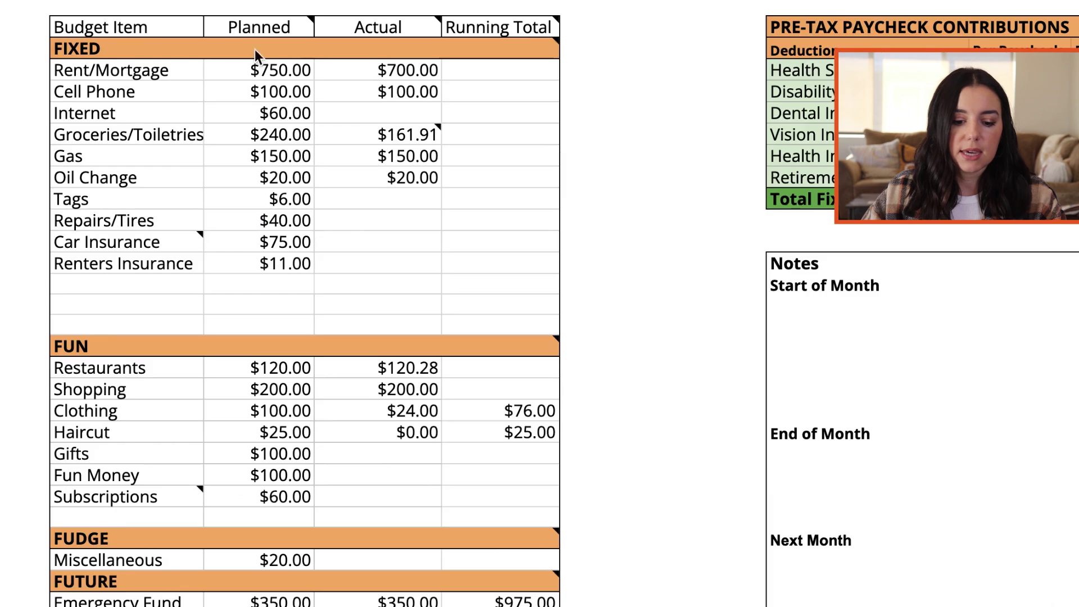
- Review the January sheet's Fixed, Fun, Fudge and Future budget items with their planned, actual and running total columns
mouse_move(90, 45)
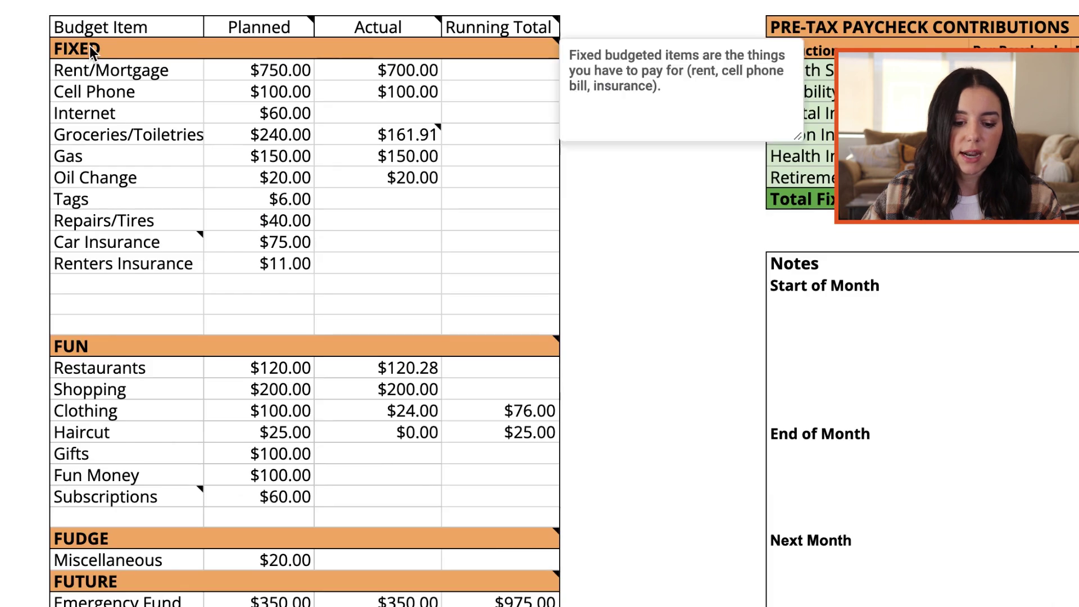
drag(90, 32, 352, 559)
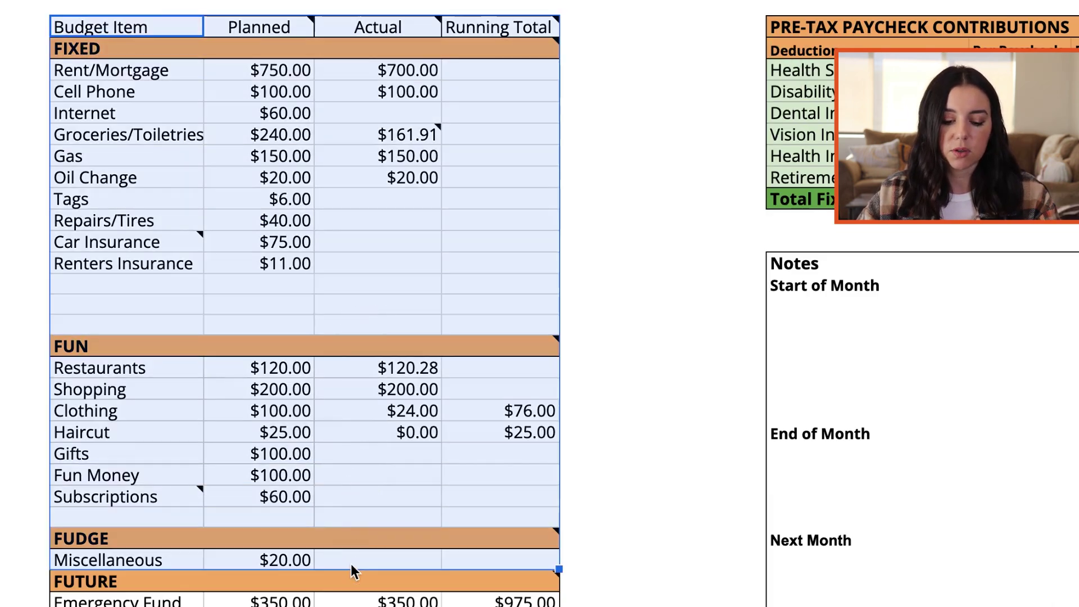
click(350, 564)
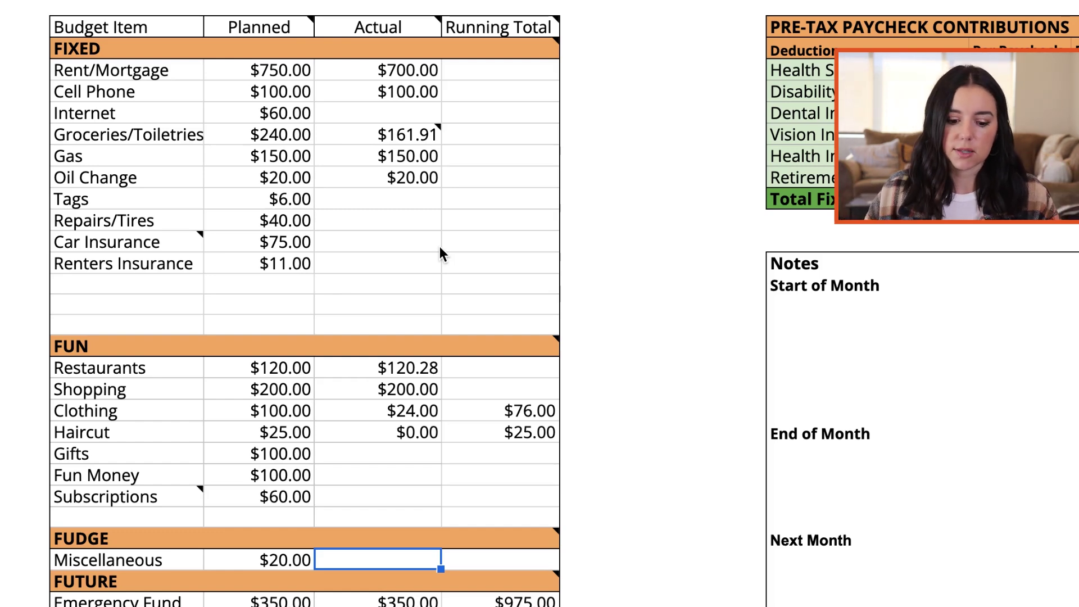
scroll(439, 252, down, 3)
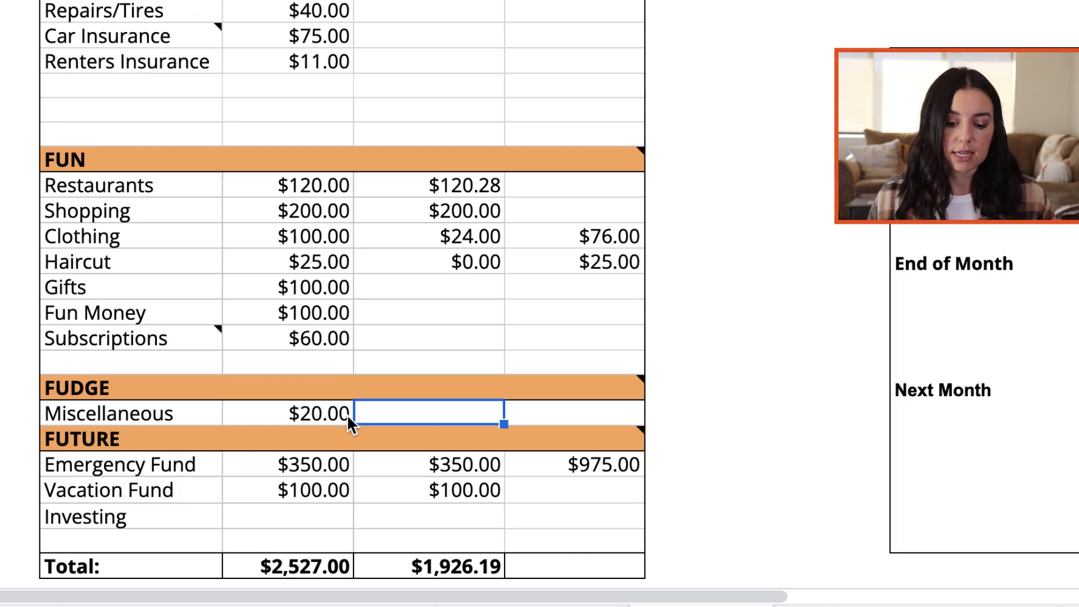
scroll(346, 414, up, 5)
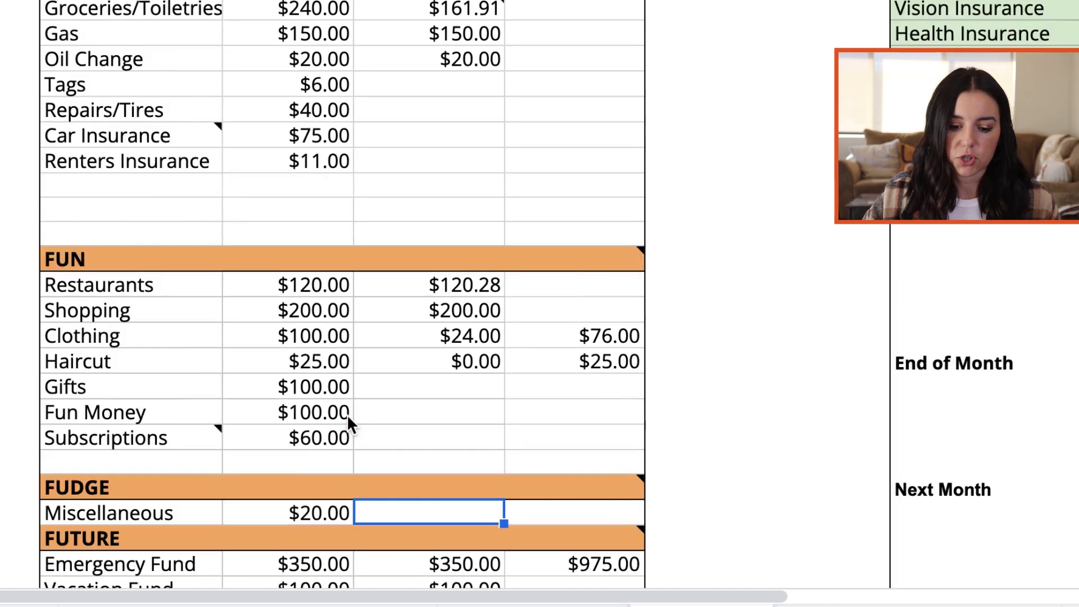
scroll(346, 414, up, 10)
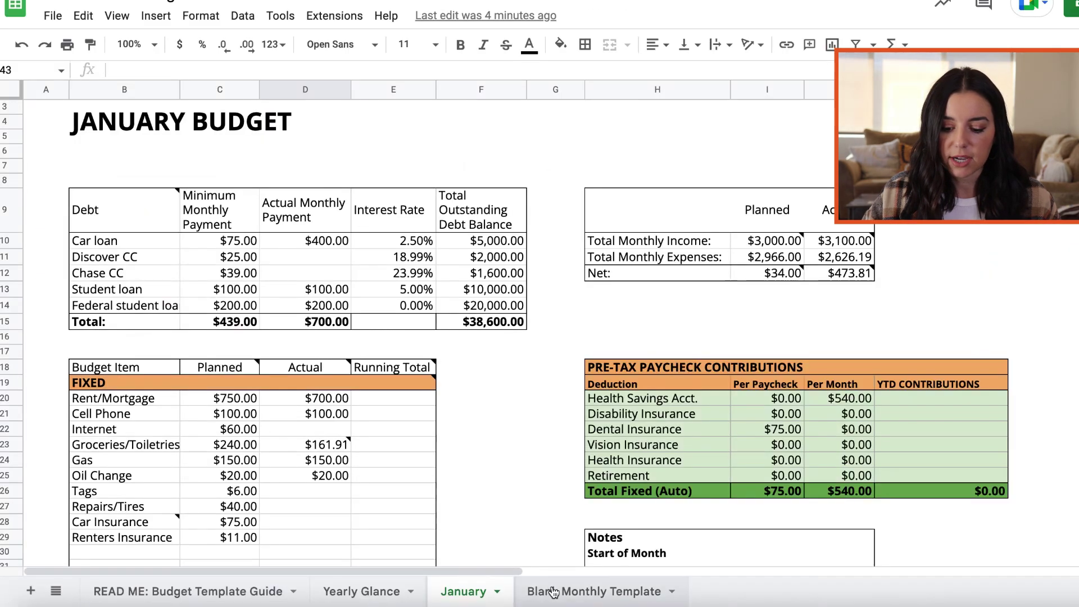
- Compare the Blank Monthly Template sheet with January, review its empty debt and income tables, and reopen the budget template guide
click(553, 592)
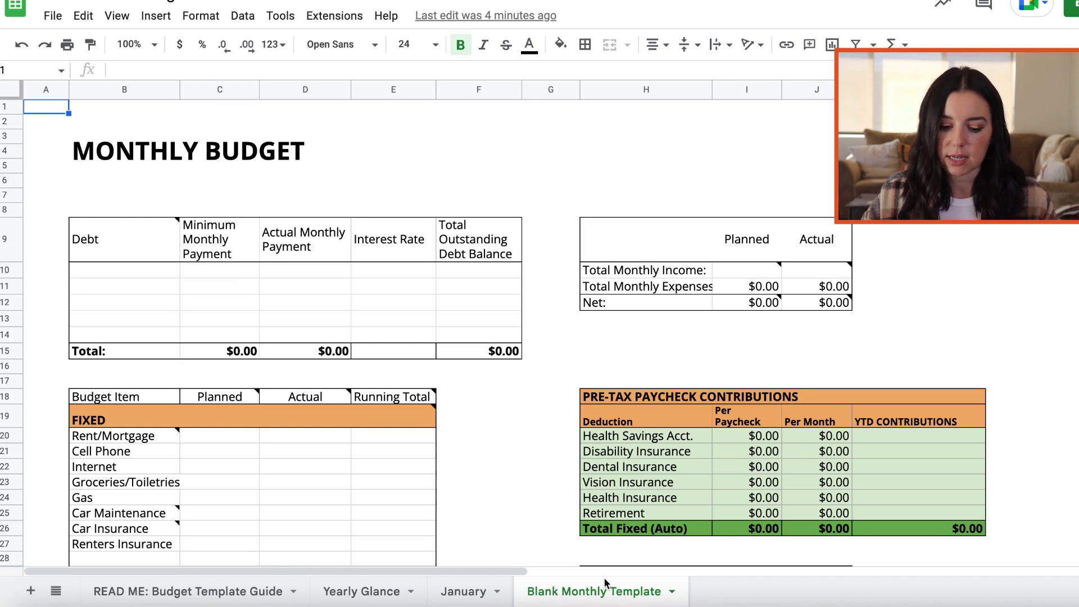
scroll(516, 454, down, 3)
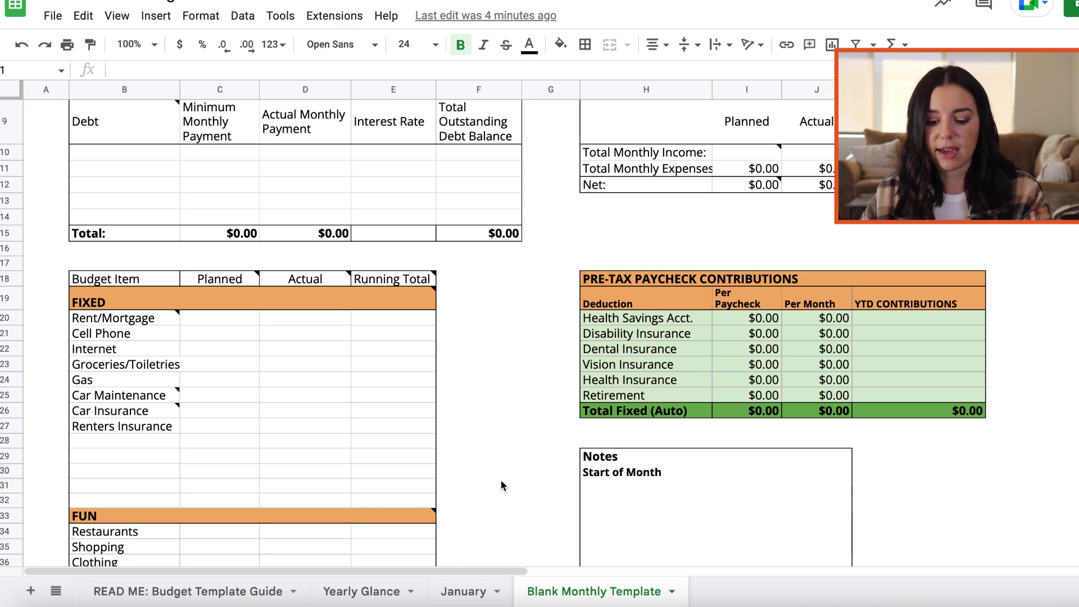
click(463, 591)
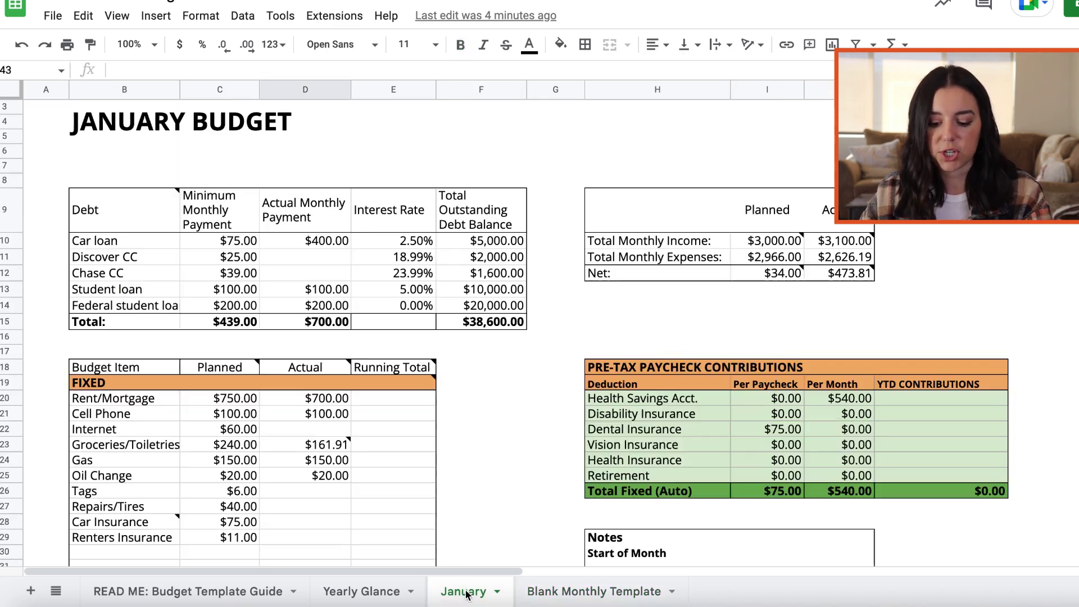
click(558, 590)
scroll(507, 489, up, 1)
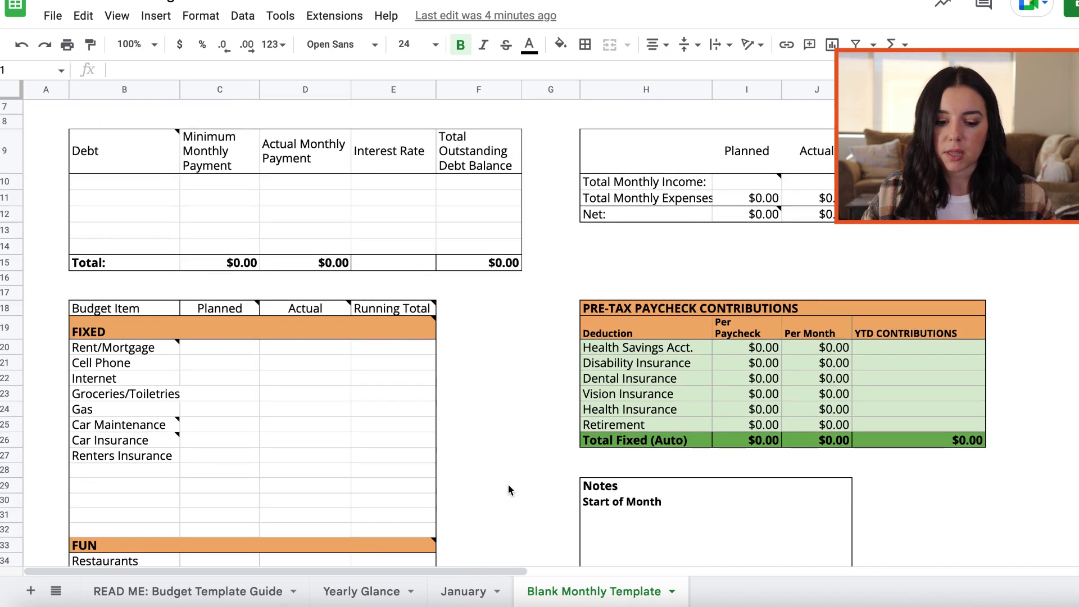
scroll(507, 489, up, 2)
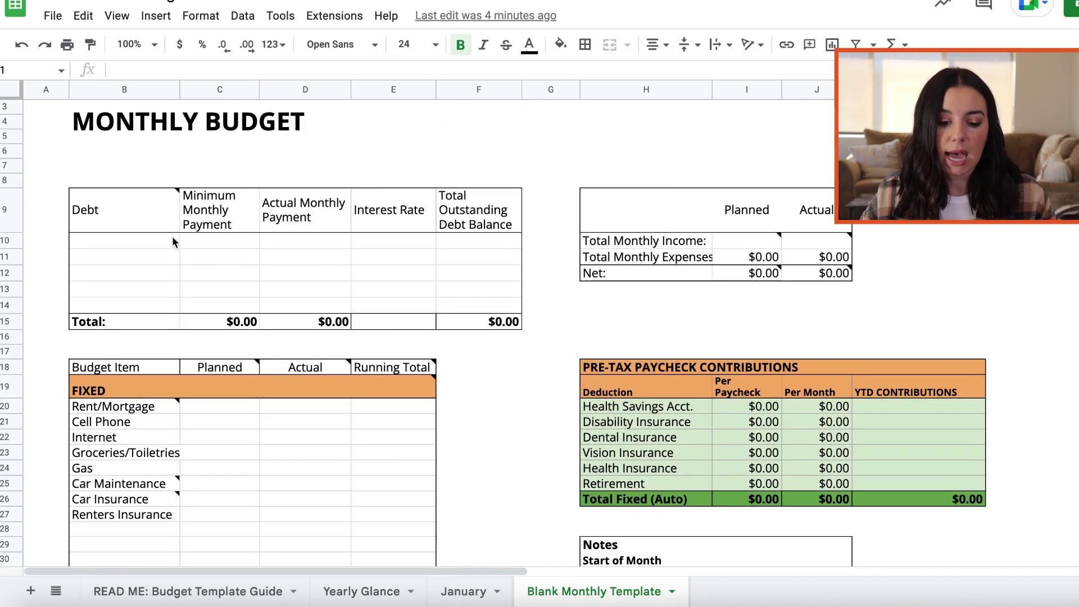
drag(157, 241, 476, 312)
click(476, 311)
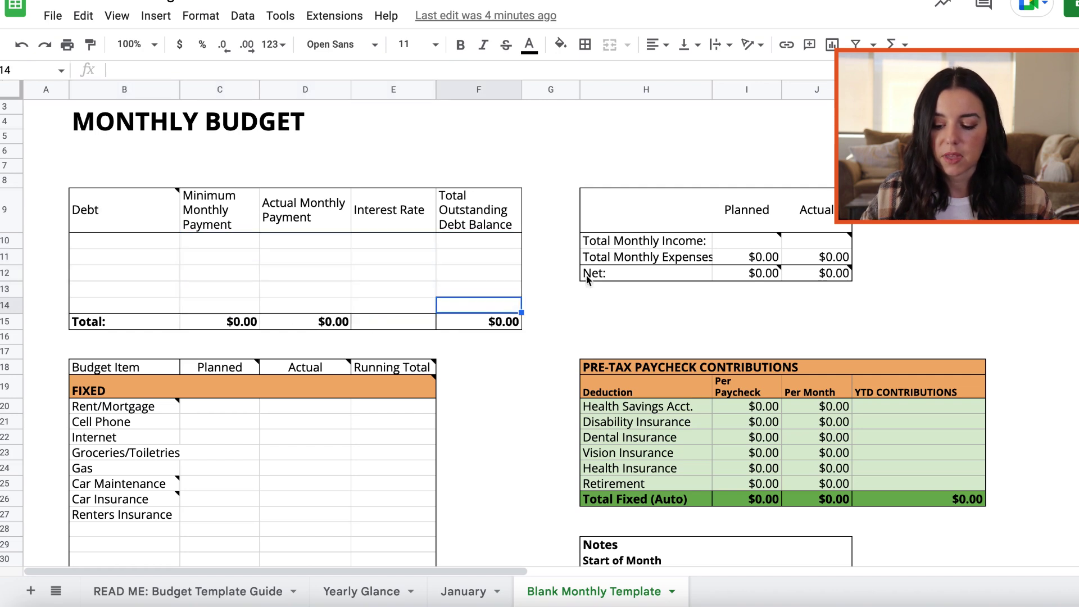
mouse_move(764, 241)
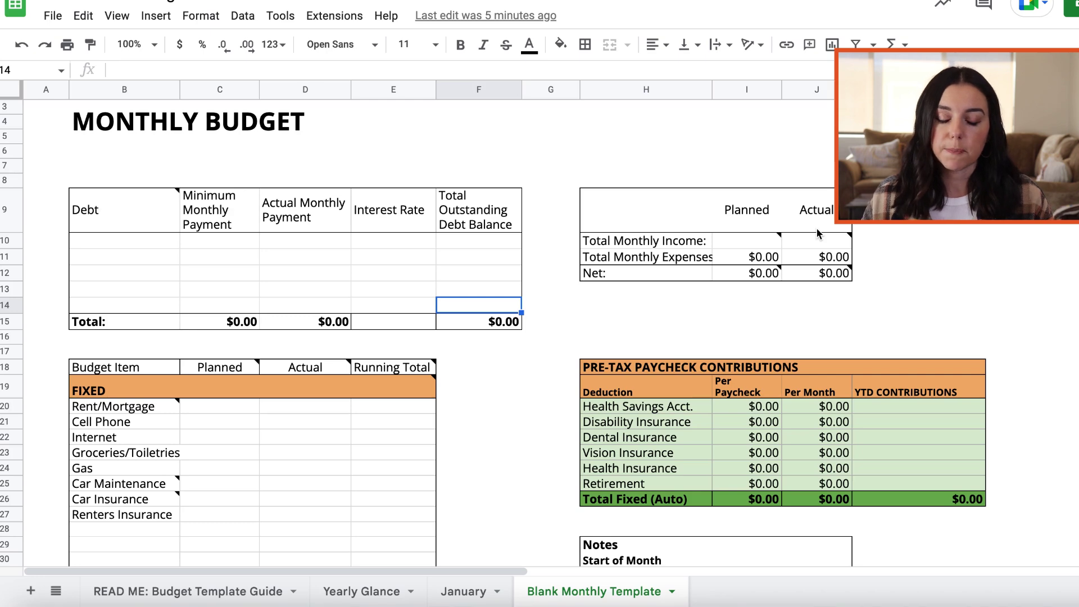
click(200, 595)
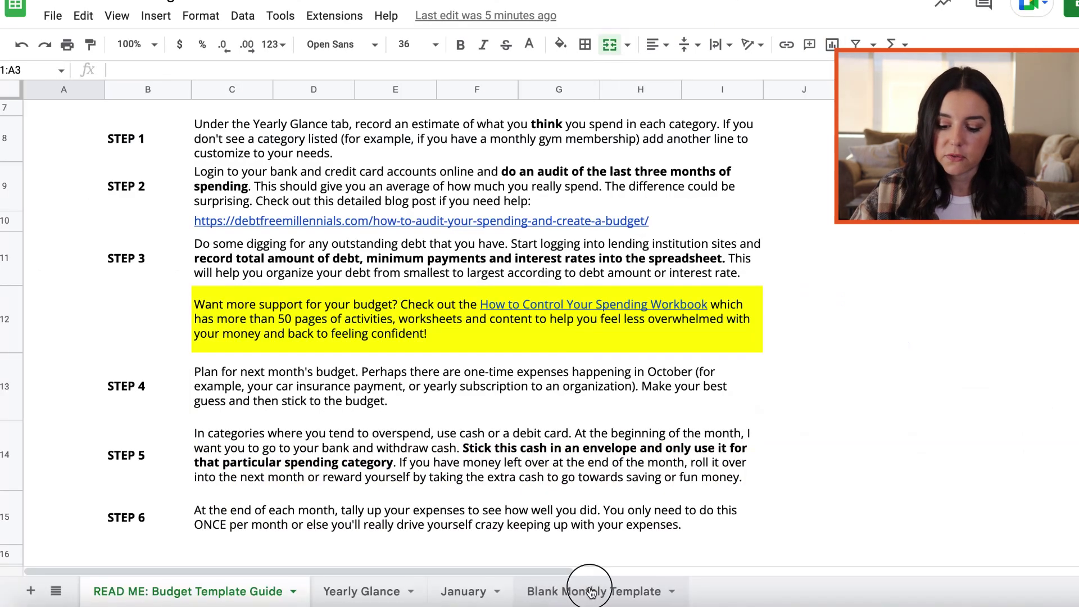
- Open the Blank Monthly Template sheet and examine its Fixed budget section, including the note on the section heading
click(590, 590)
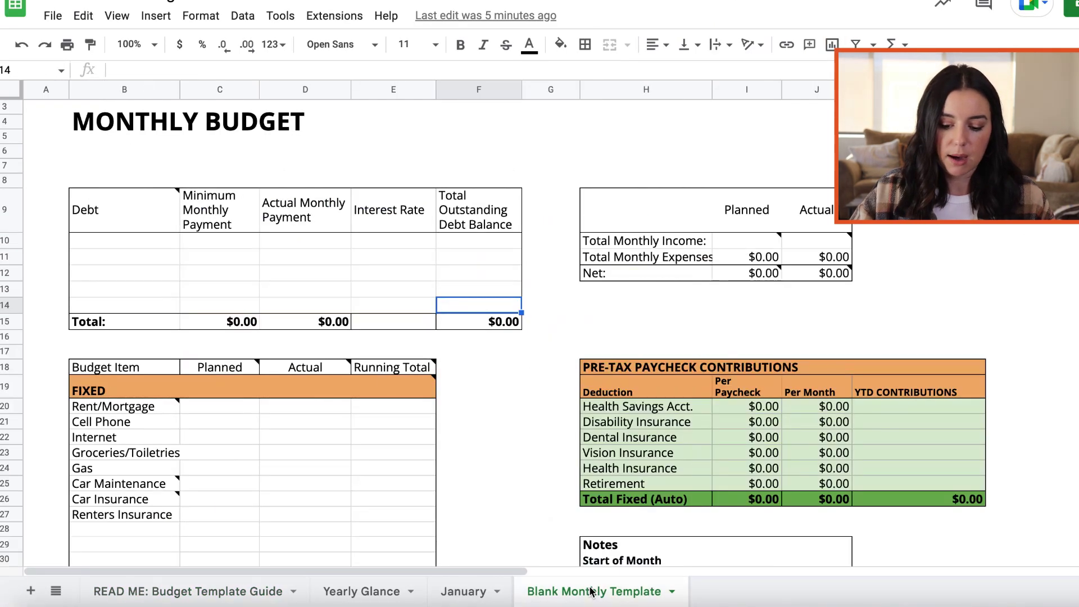
scroll(552, 495, down, 1)
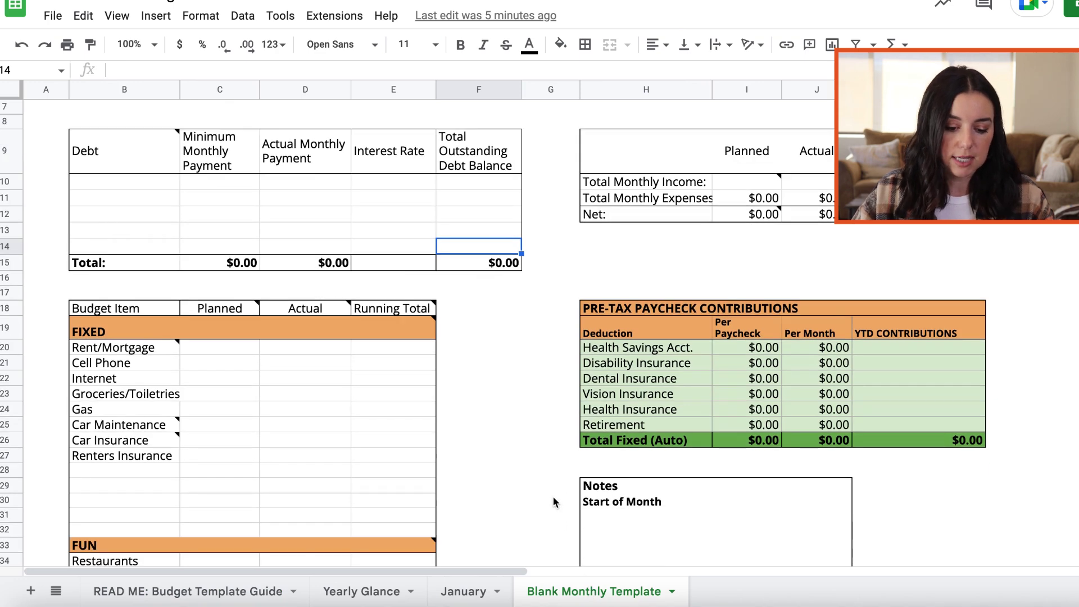
click(139, 391)
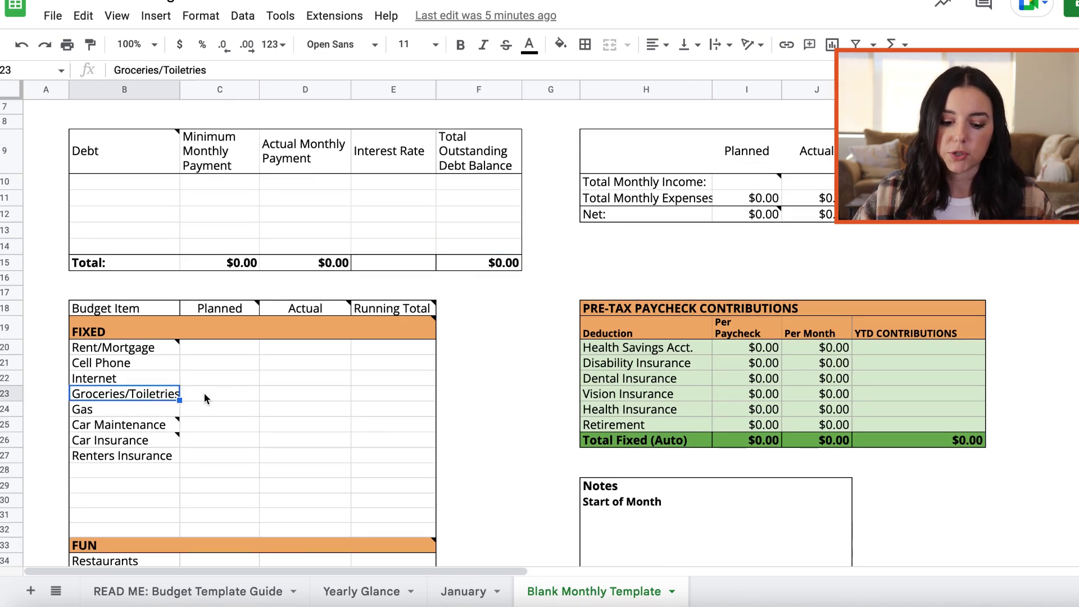
click(204, 398)
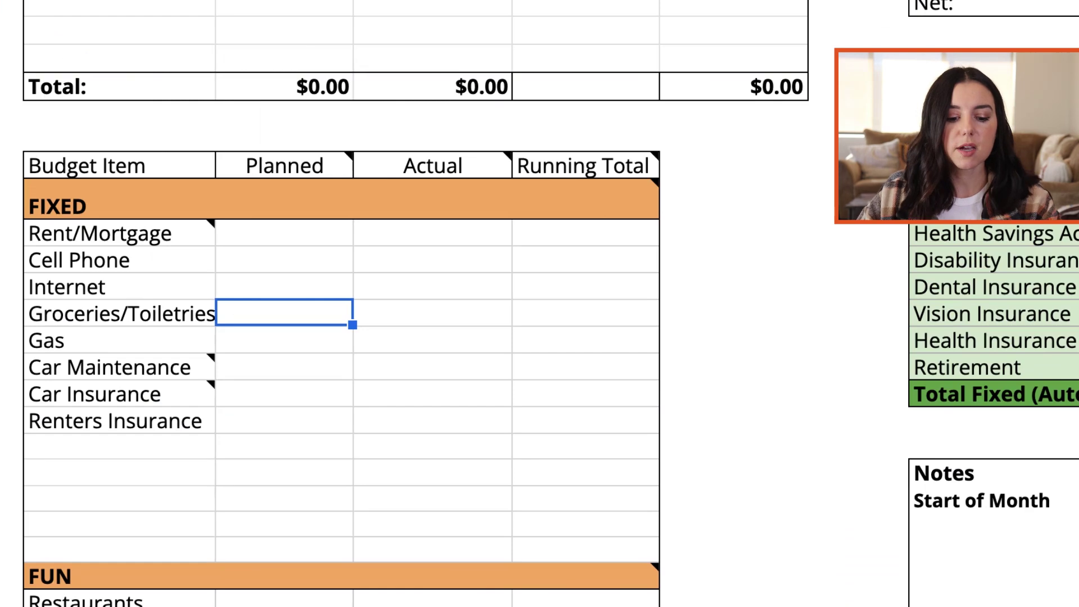
scroll(662, 376, down, 2)
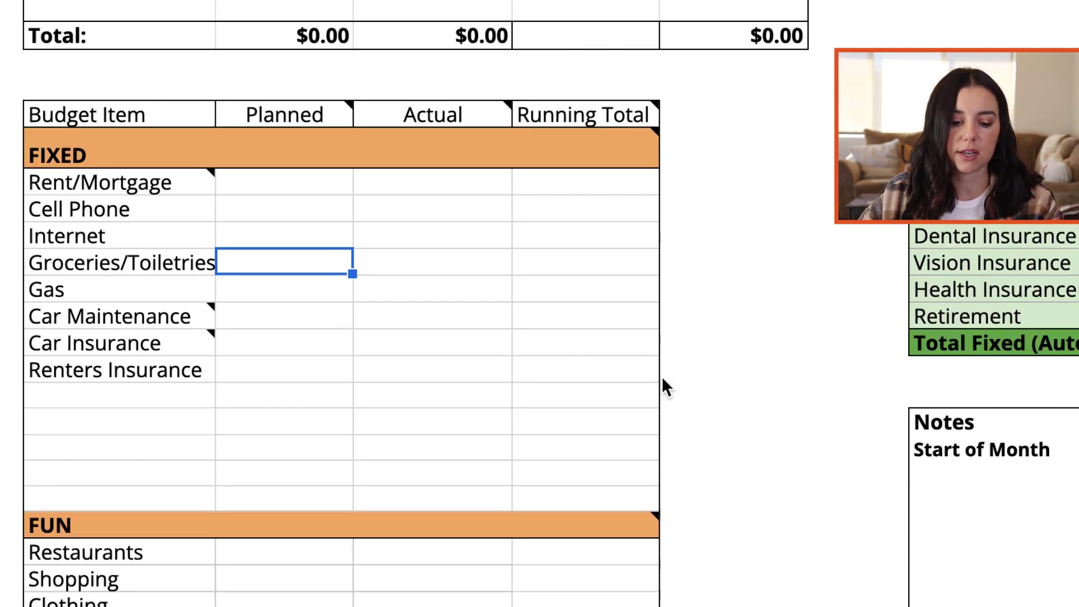
scroll(435, 219, down, 3)
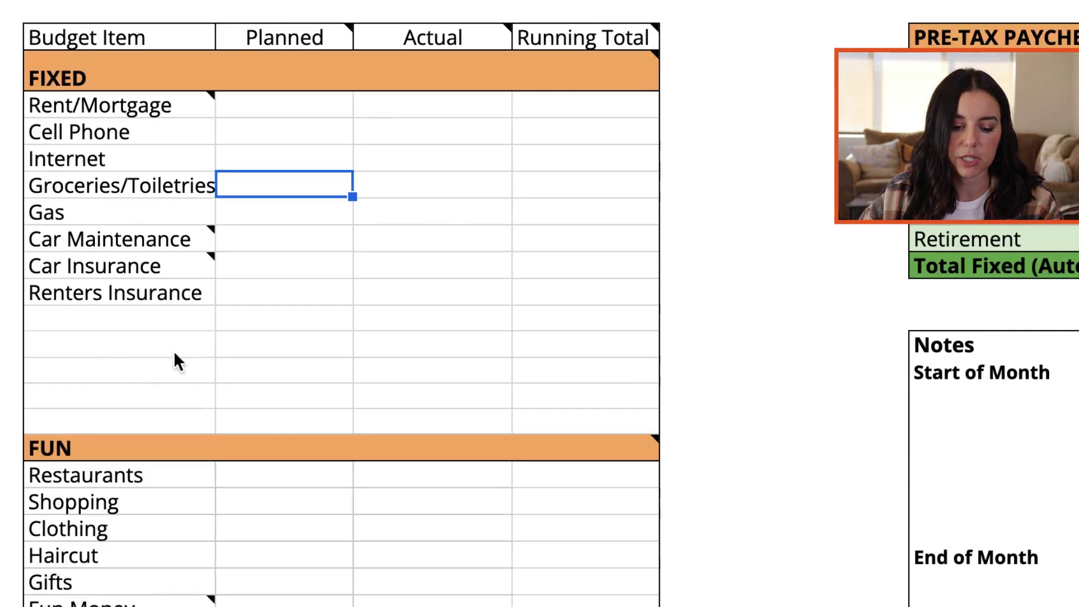
mouse_move(207, 73)
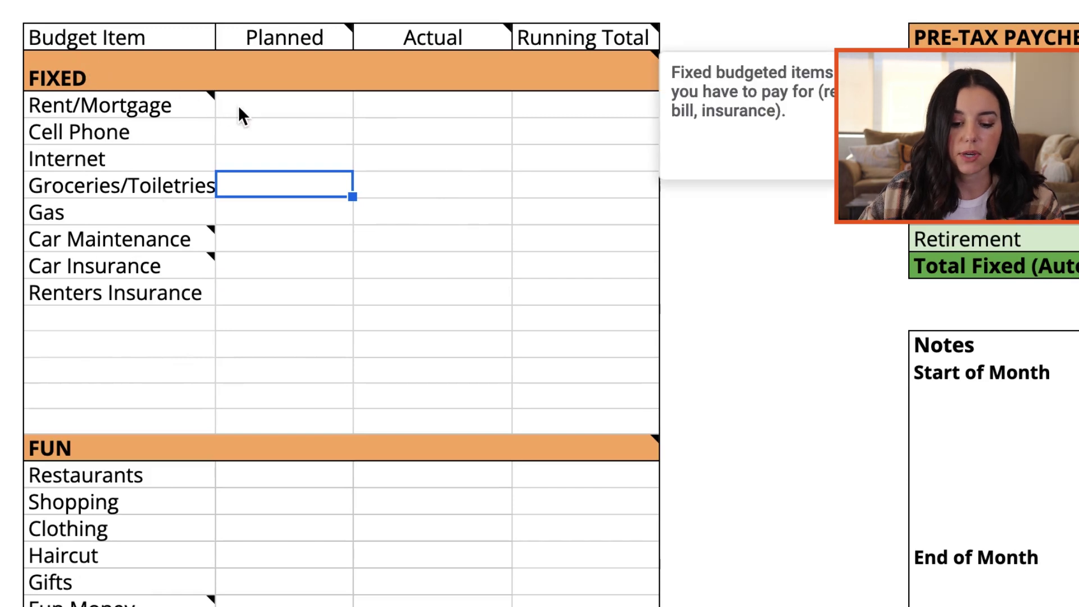
- Go through the Fixed budget items from Cell Phone down to Car Maintenance and read the Car Maintenance note
click(187, 140)
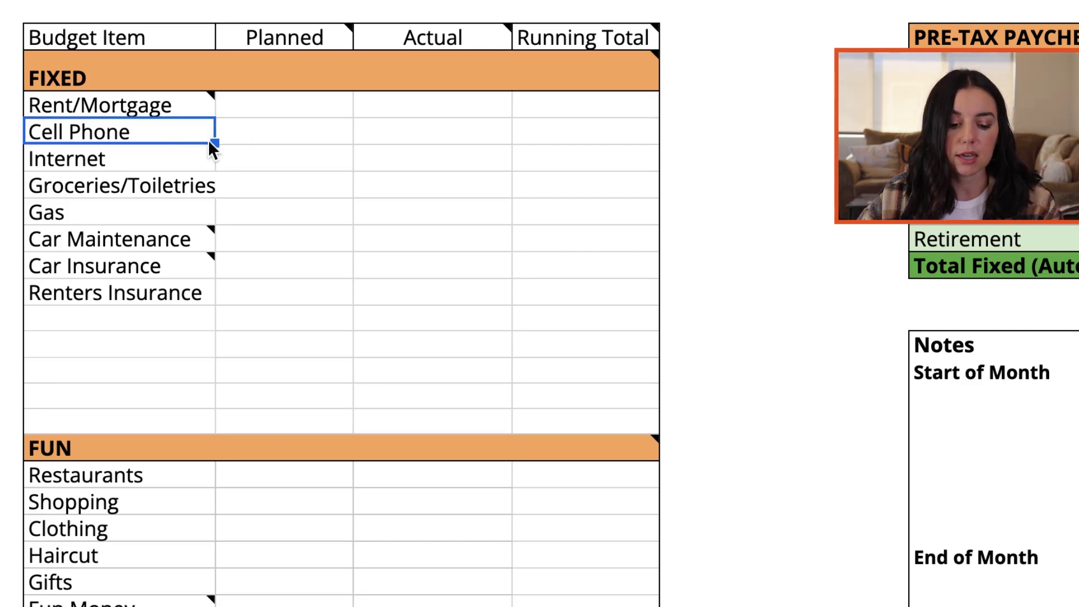
click(162, 159)
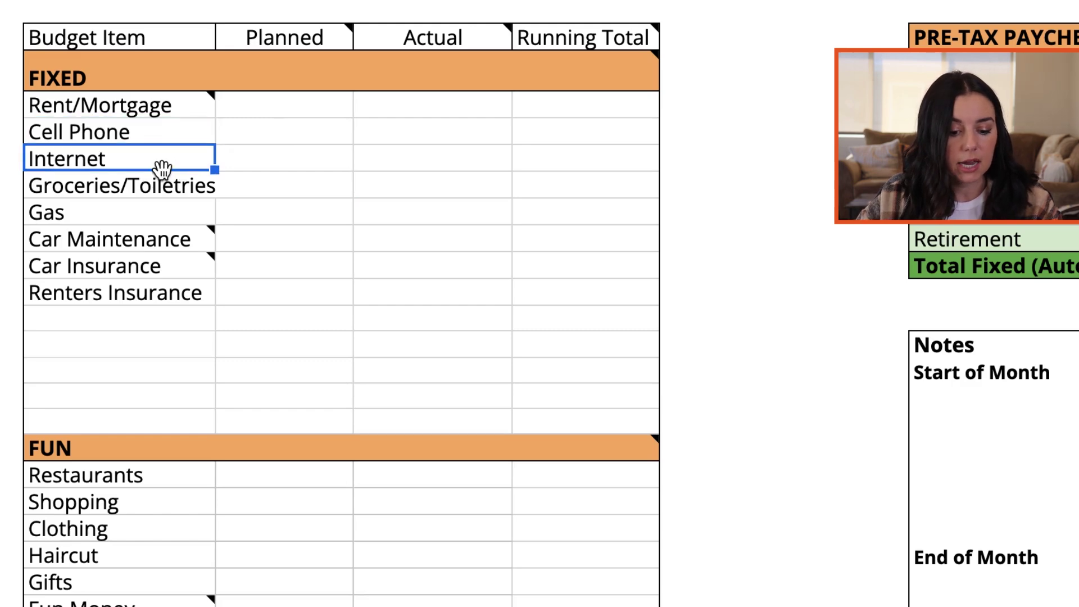
click(159, 189)
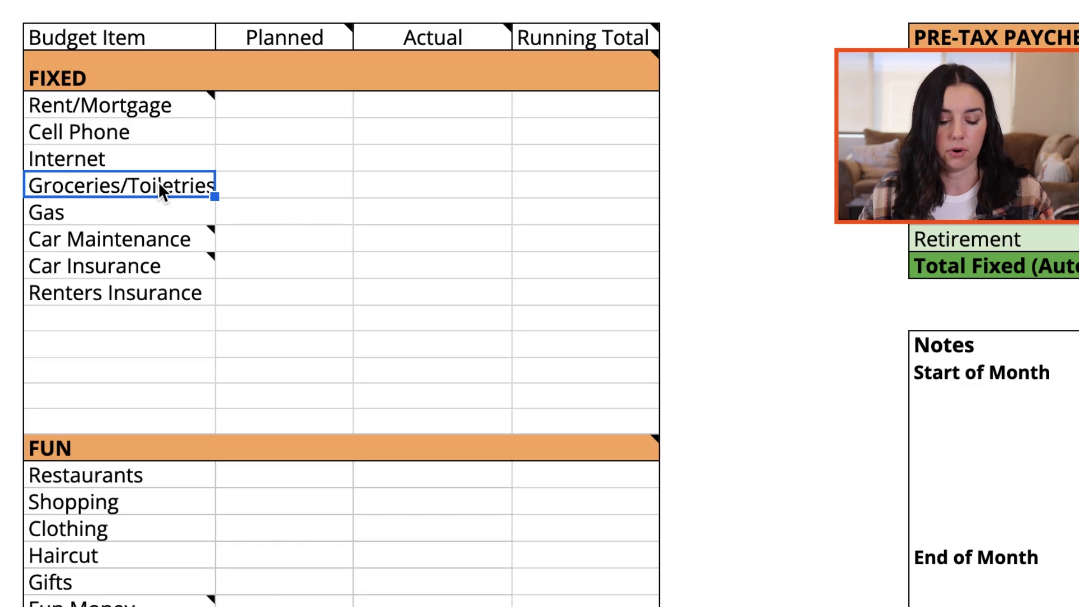
key(Down)
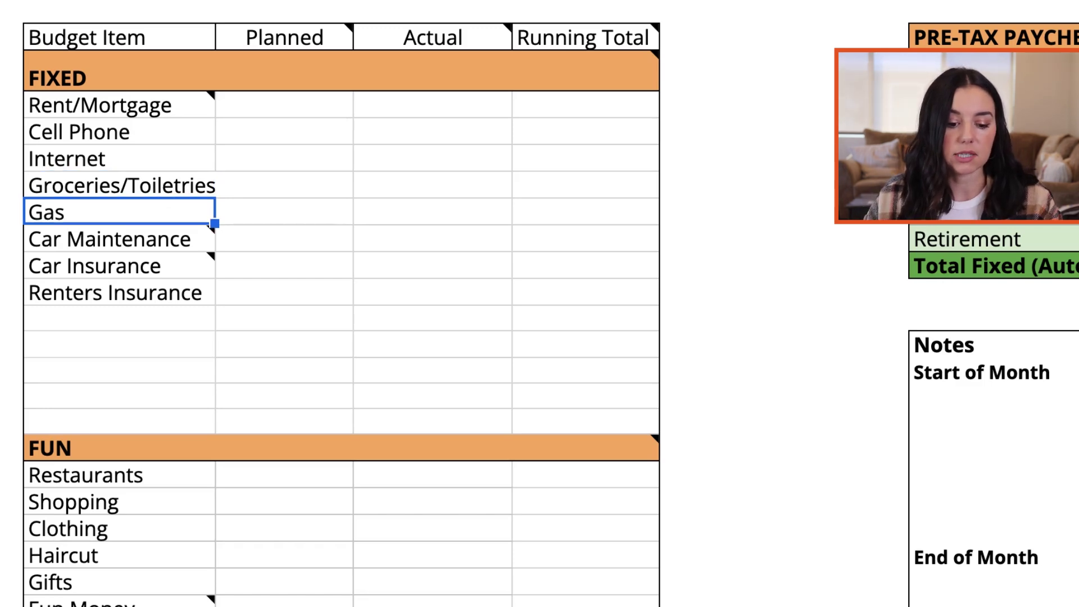
key(Down)
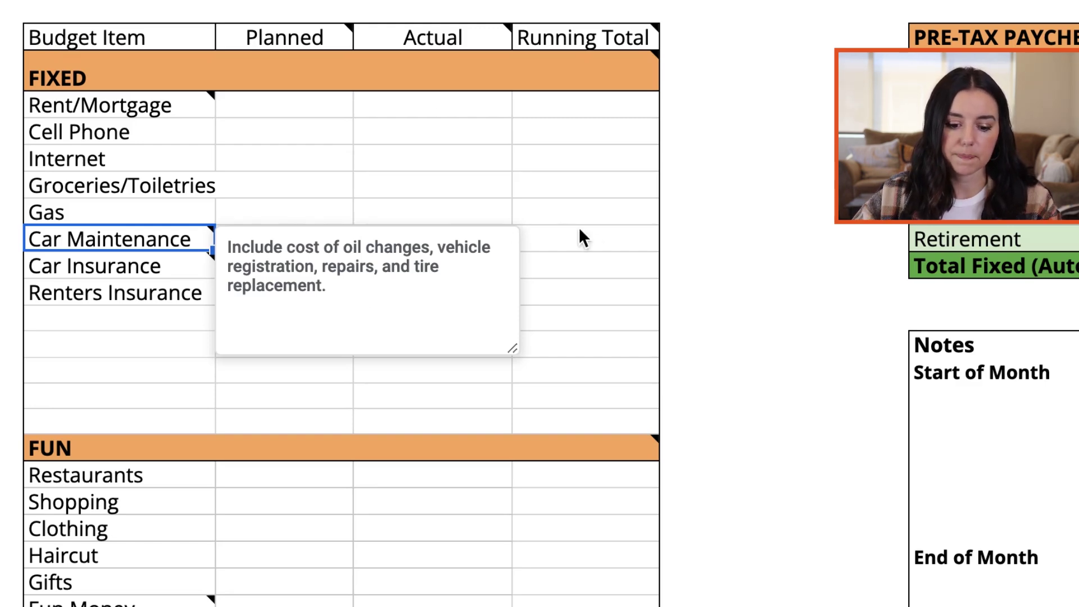
- Enter 10 as the planned amount for Car Maintenance in the Fixed section
click(597, 254)
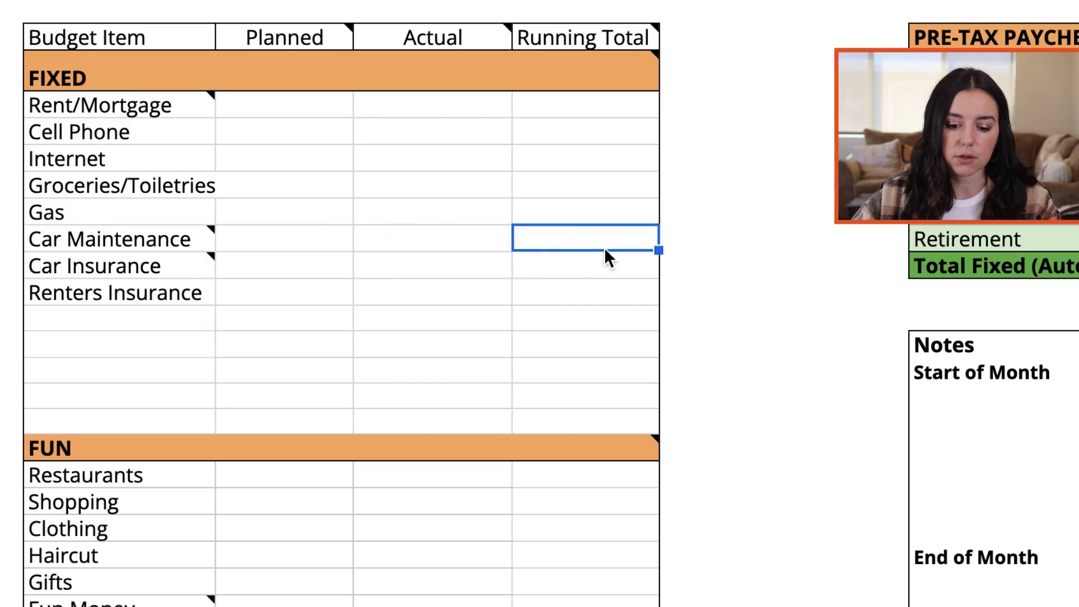
click(266, 232)
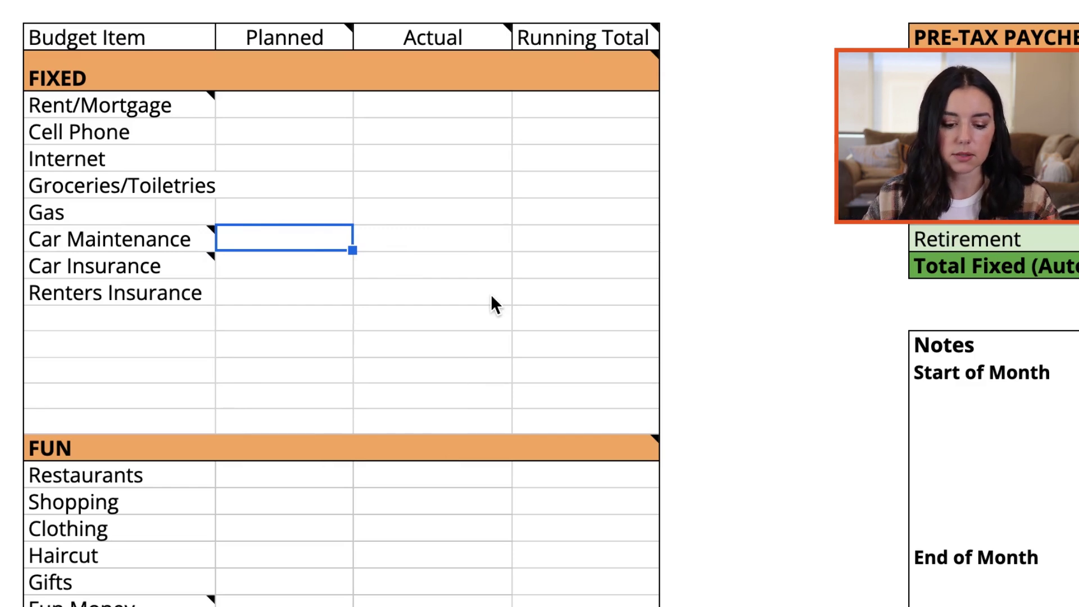
text(10)
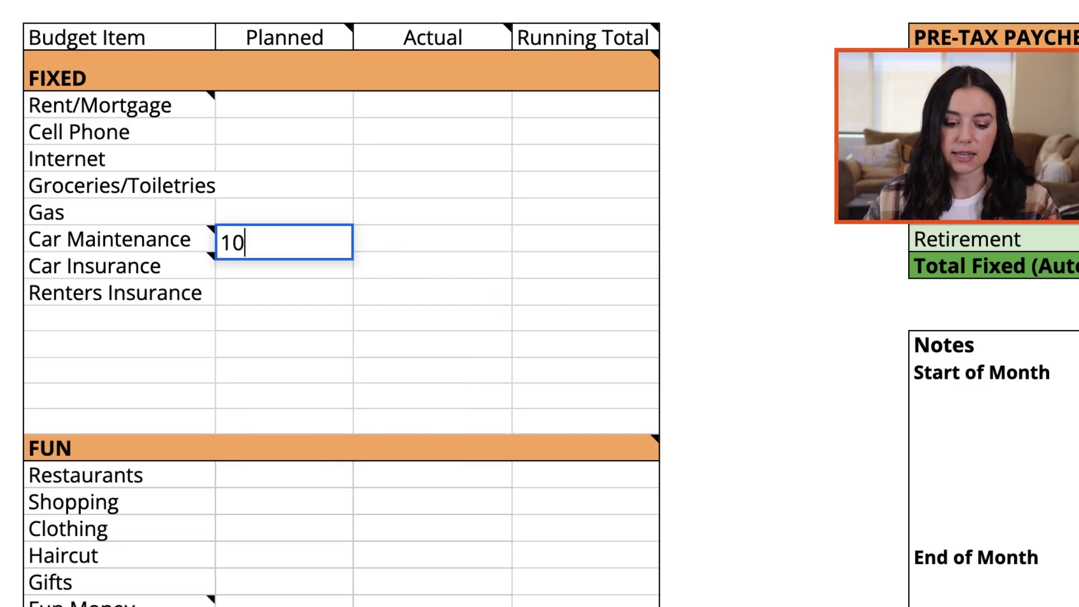
key(Return)
key(Up)
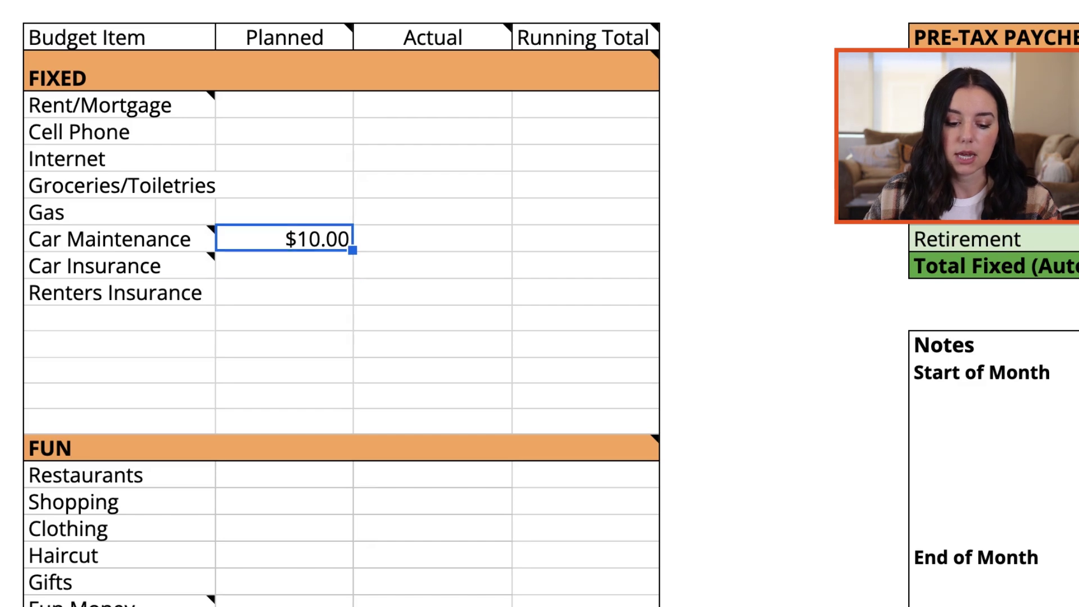
- Calculate the Car Maintenance running total with the formula =10*2 and format the cell as currency
key(Right)
key(Right)
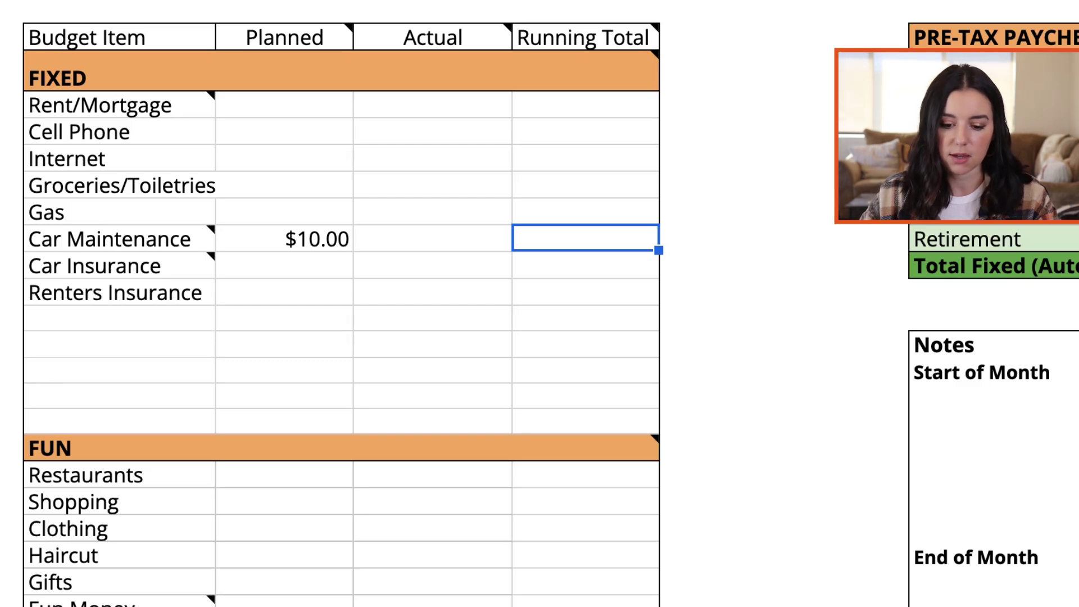
text(=)
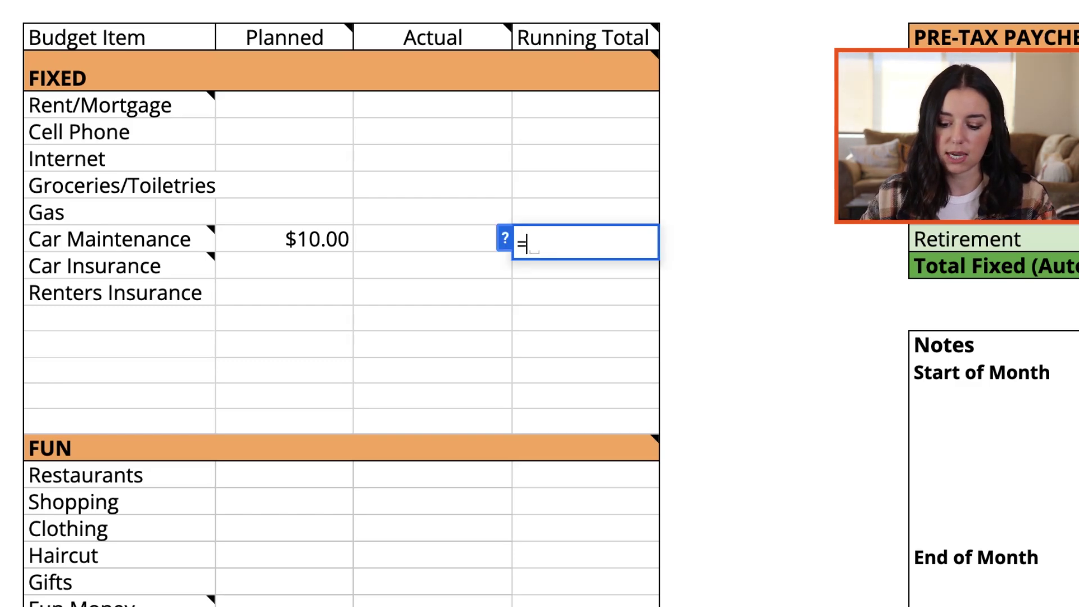
text(10*2)
key(Return)
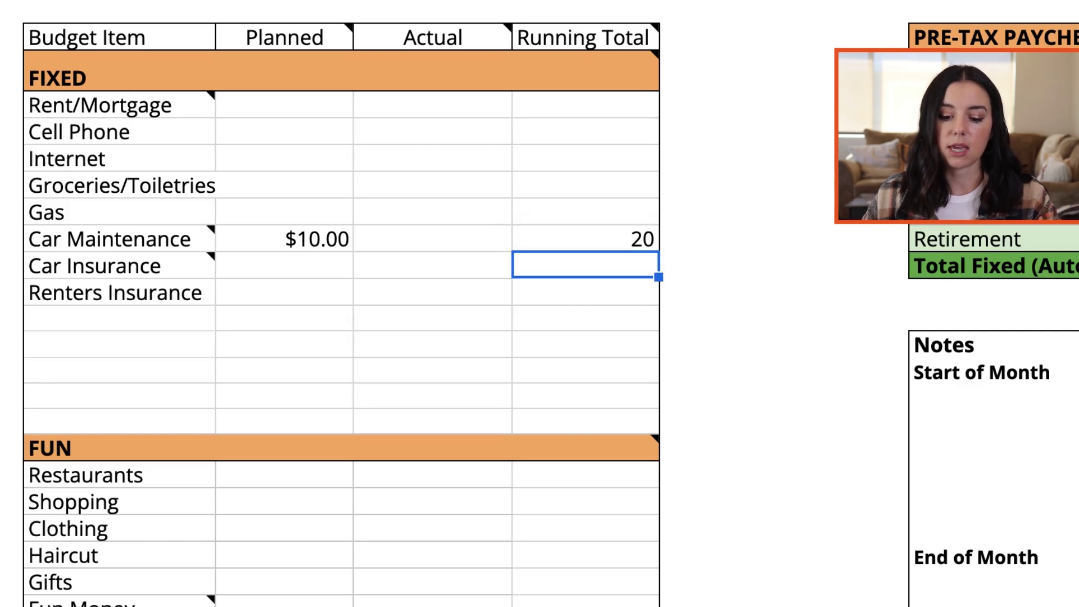
click(585, 239)
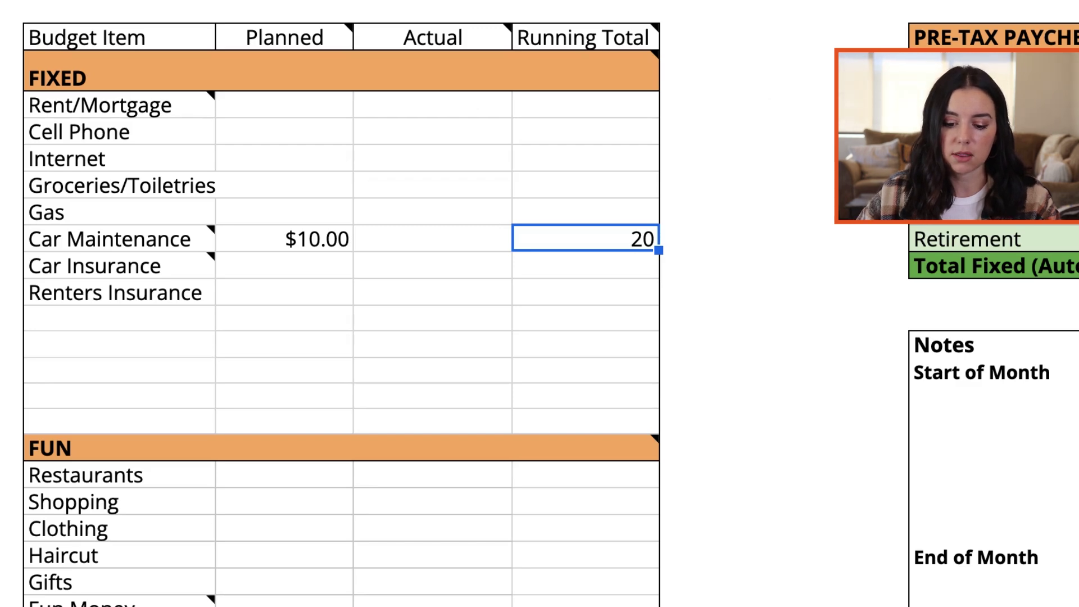
key(ctrl+shift+4)
scroll(647, 261, up, 1)
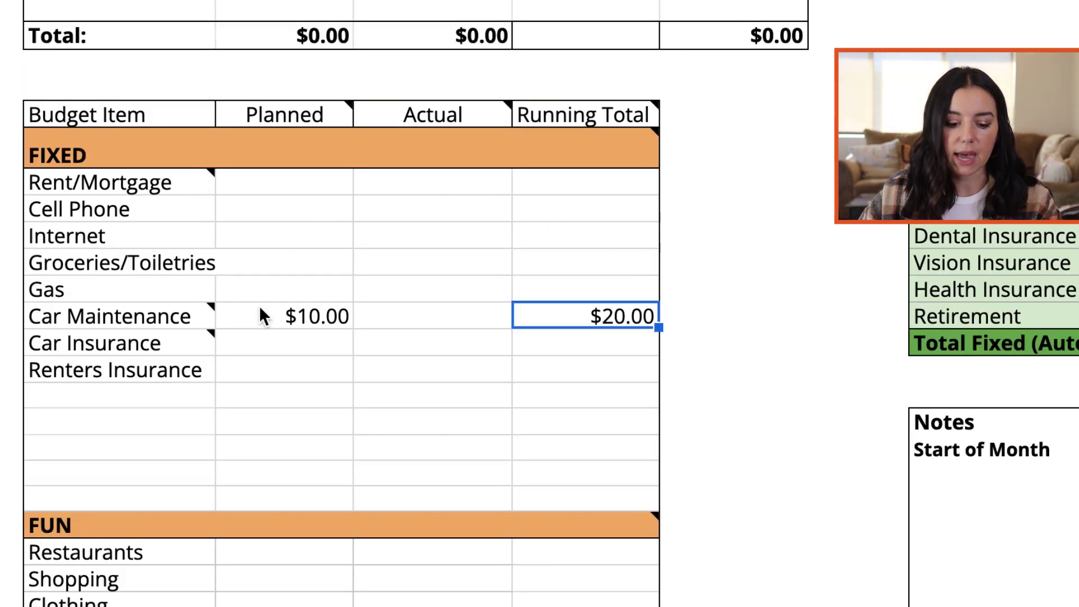
- Enter planned amounts of 1200 for Rent/Mortgage and 350 for Groceries/Toiletries, checking the planned income and expenses table
click(309, 179)
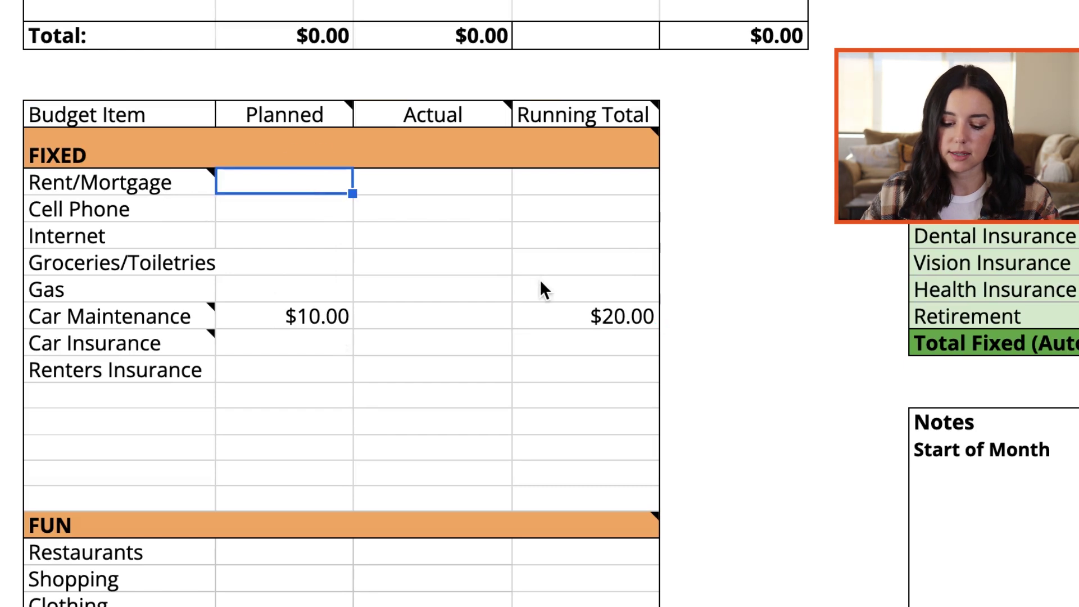
text(1200)
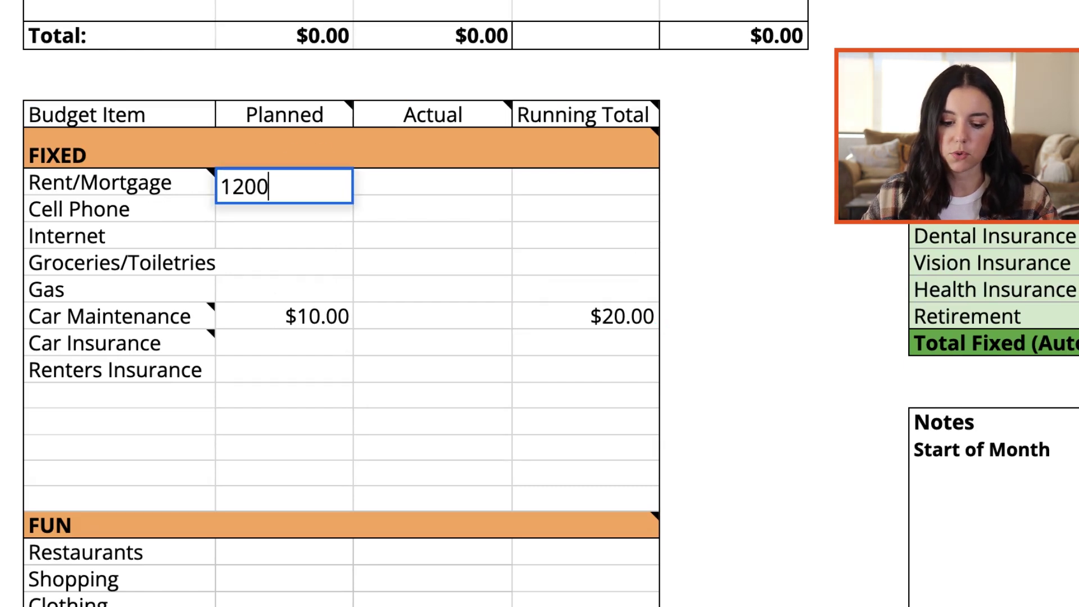
key(Return)
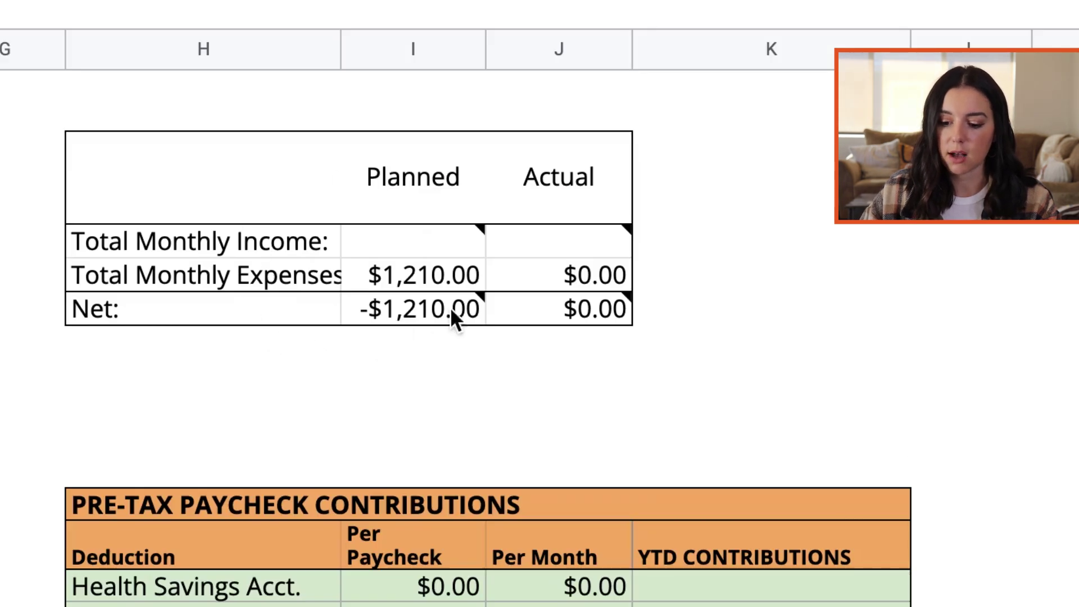
click(419, 236)
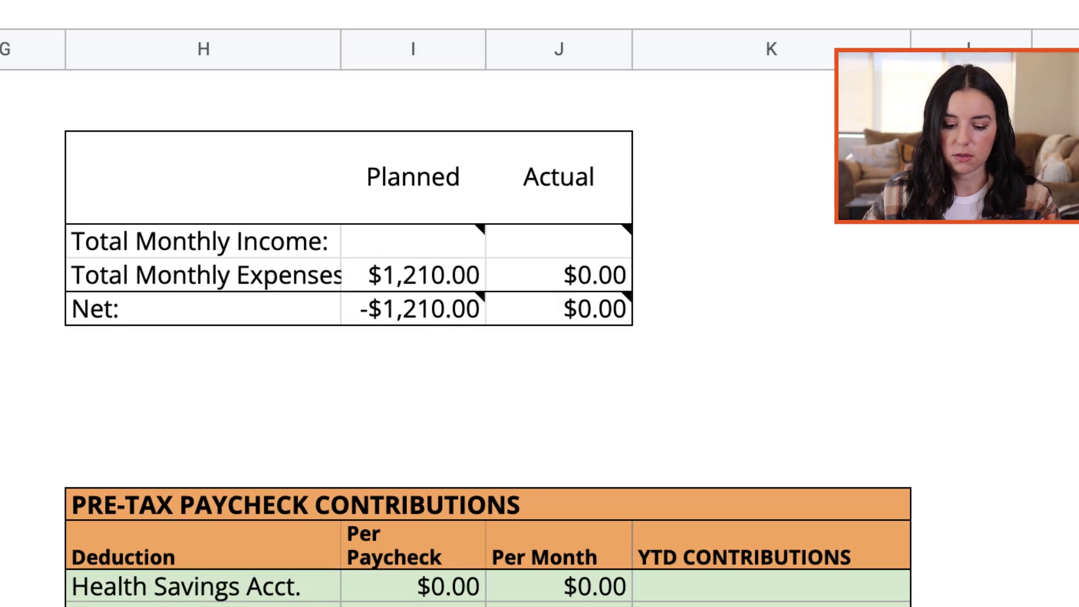
key(Return)
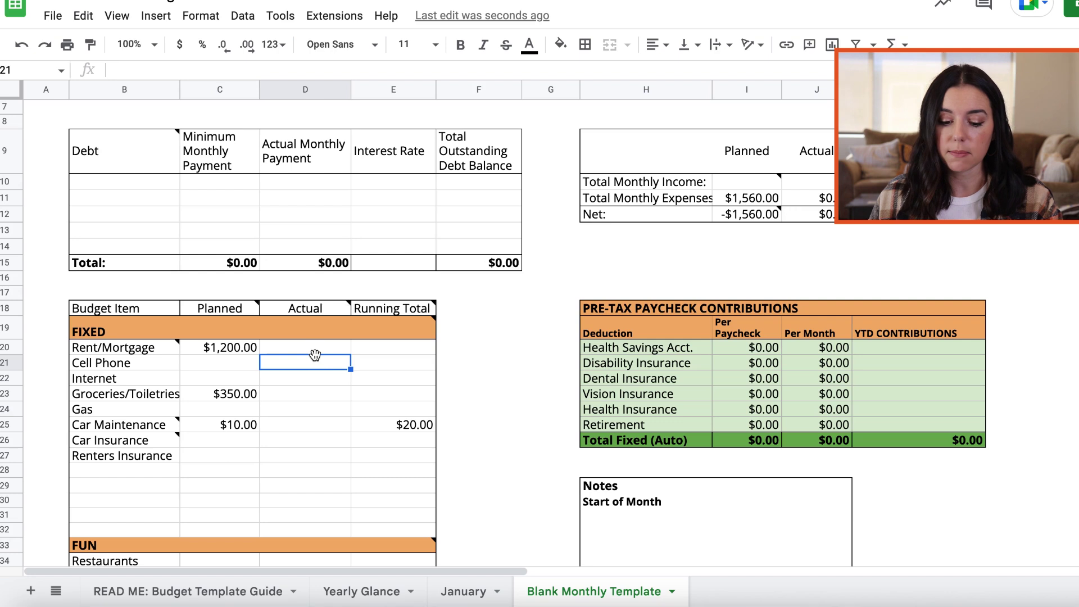
- Record the actual Groceries/Toiletries spending with the formula =65+125 and reopen the cell to check the individual amounts
click(318, 391)
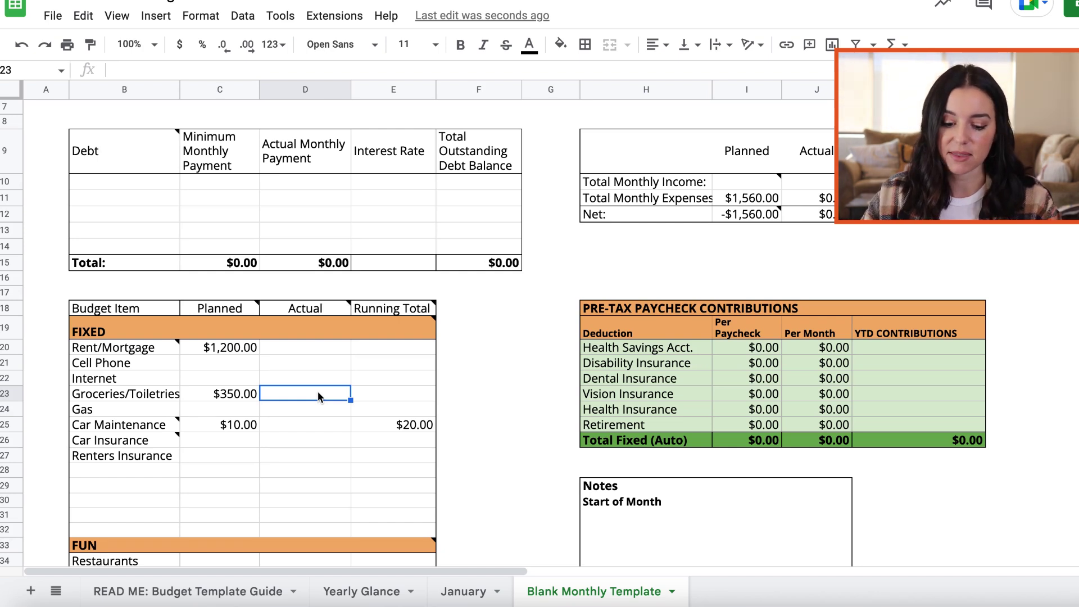
text(=)
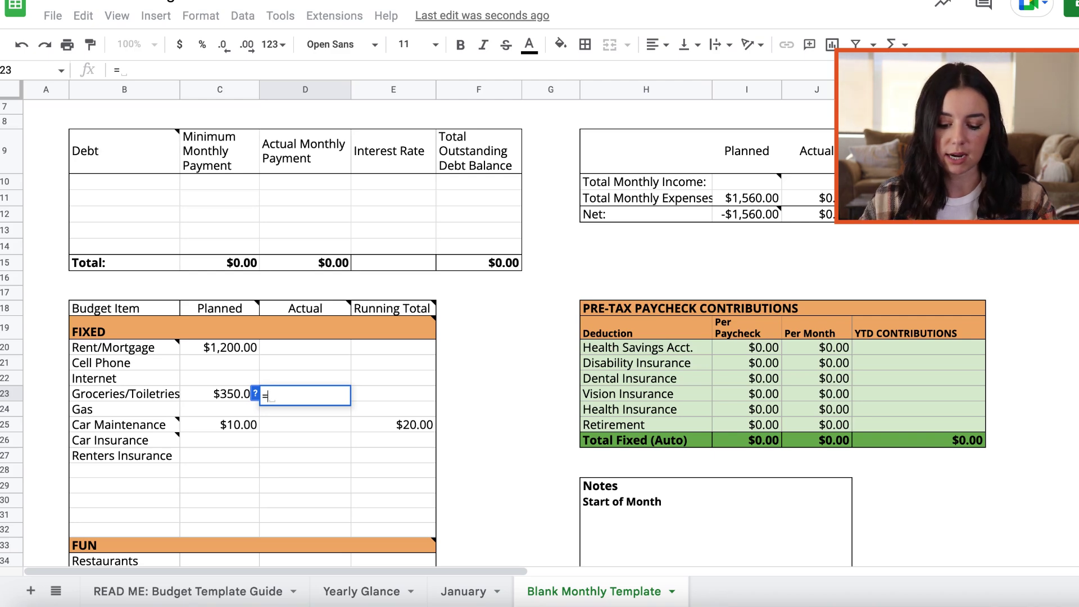
text(65+)
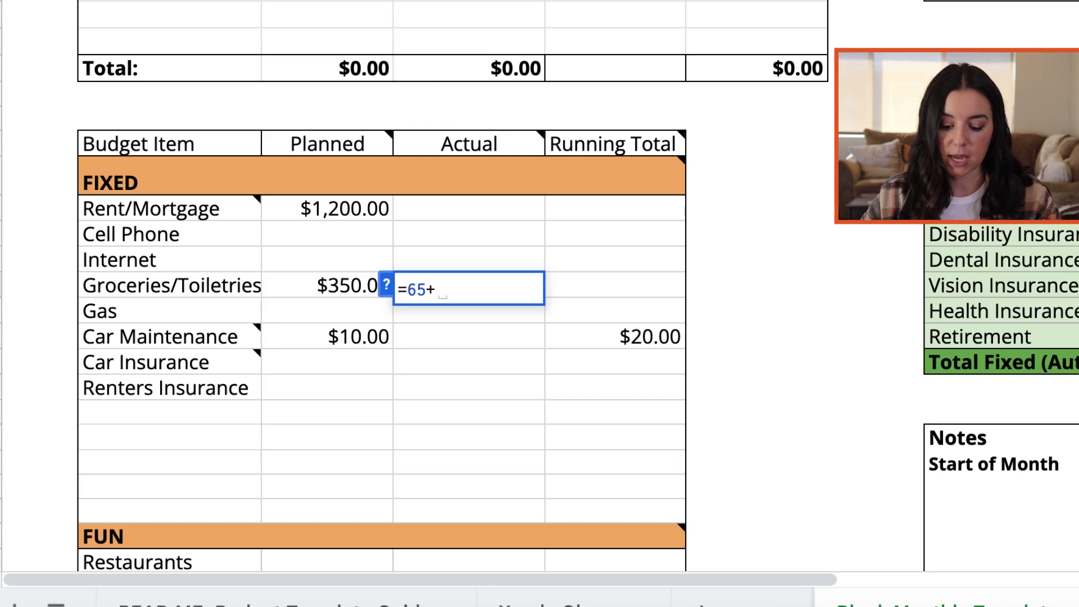
text(125)
key(Return)
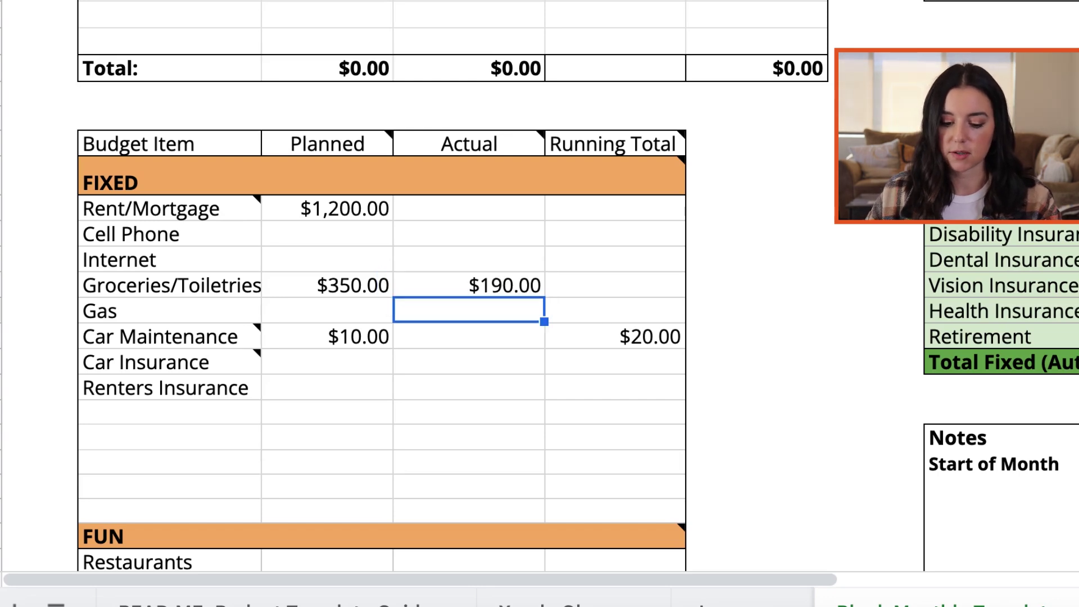
key(Up)
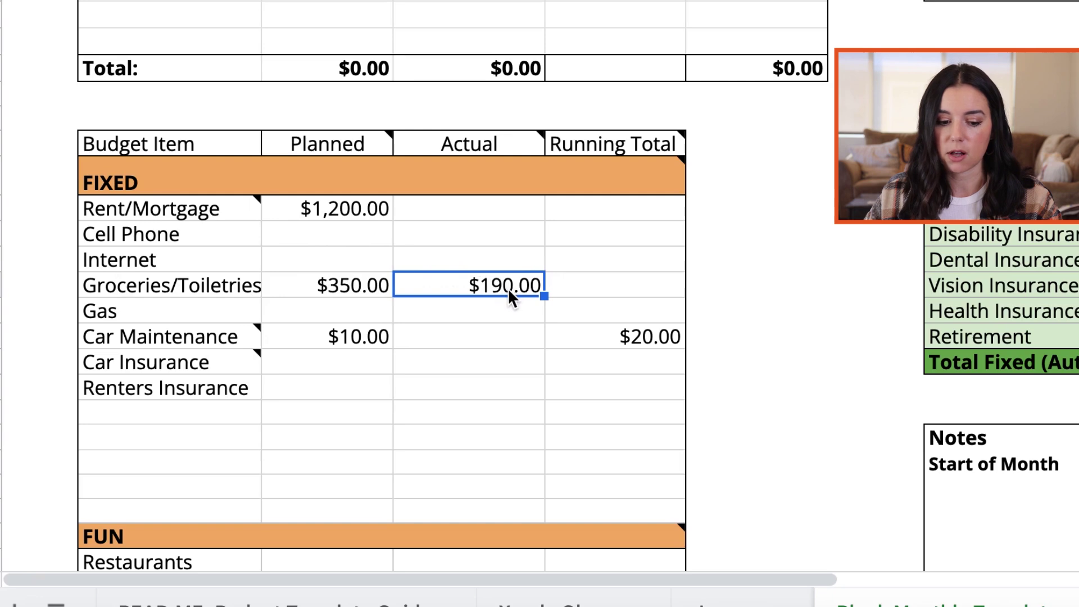
key(Return)
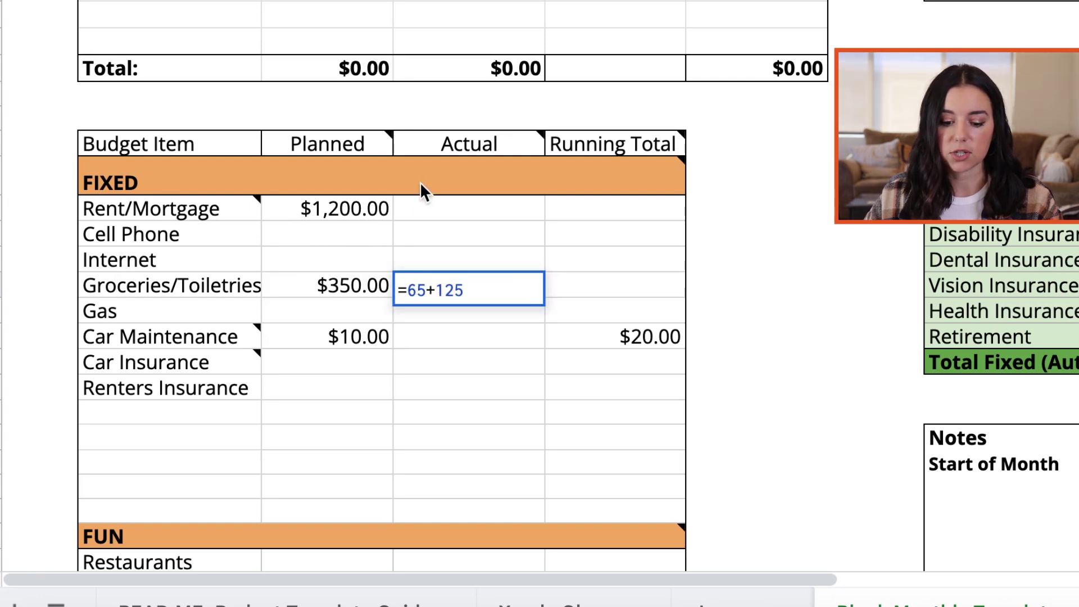
click(487, 337)
- Insert a note on the Groceries/Toiletries actual amount listing Kroger and Costco on separate lines
click(493, 287)
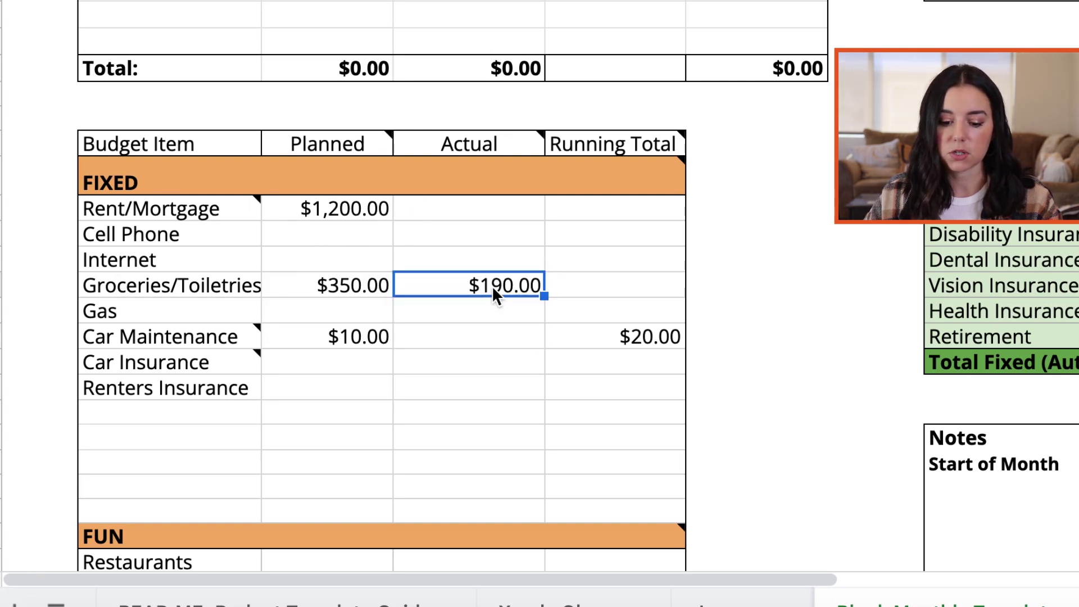
right_click(493, 288)
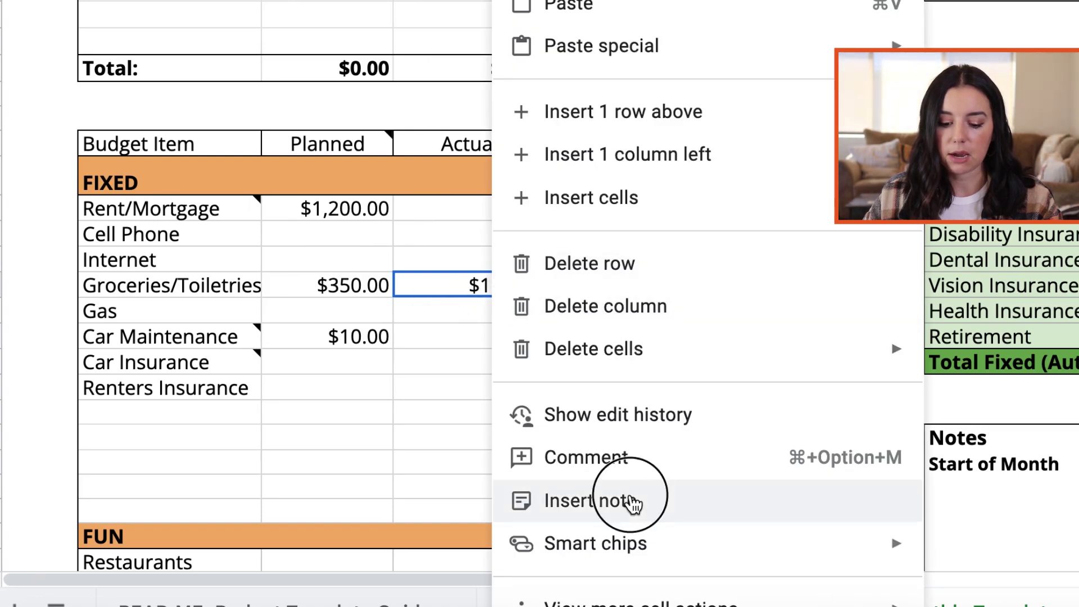
click(633, 502)
text(Kroger)
key(Return)
text(Costco)
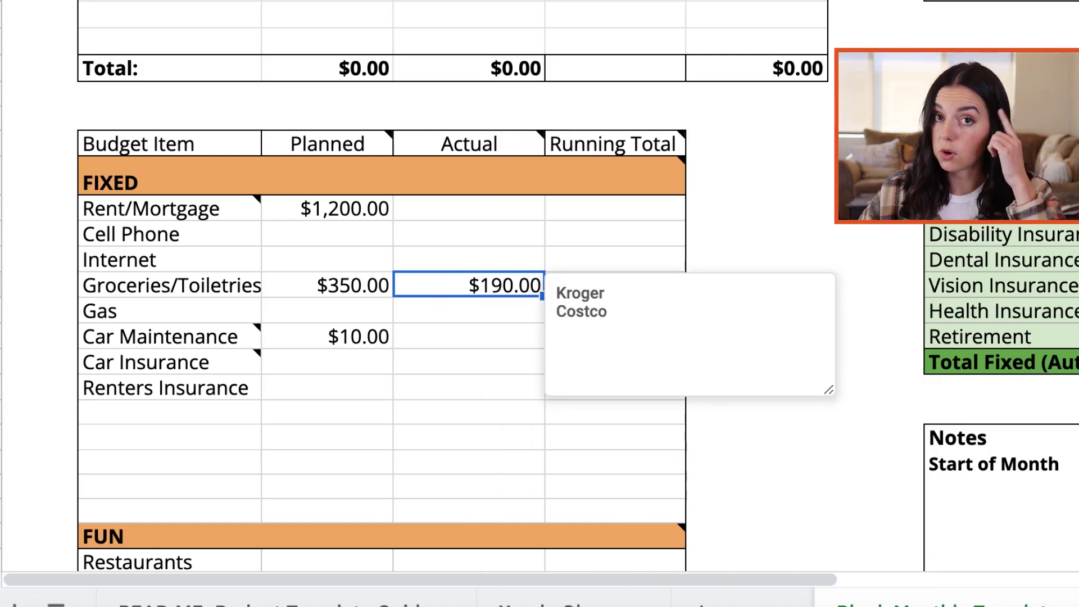
- Check the formula behind the actual Total Monthly Expenses and review the FIXED, FUN, FUDGE and FUTURE categories in the blank template
click(597, 258)
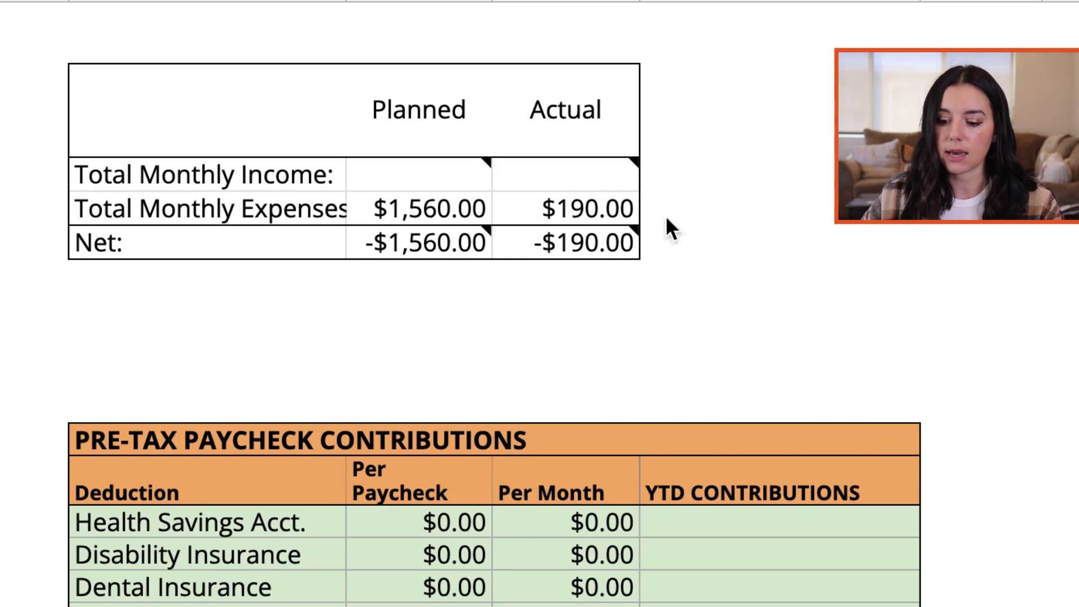
click(530, 209)
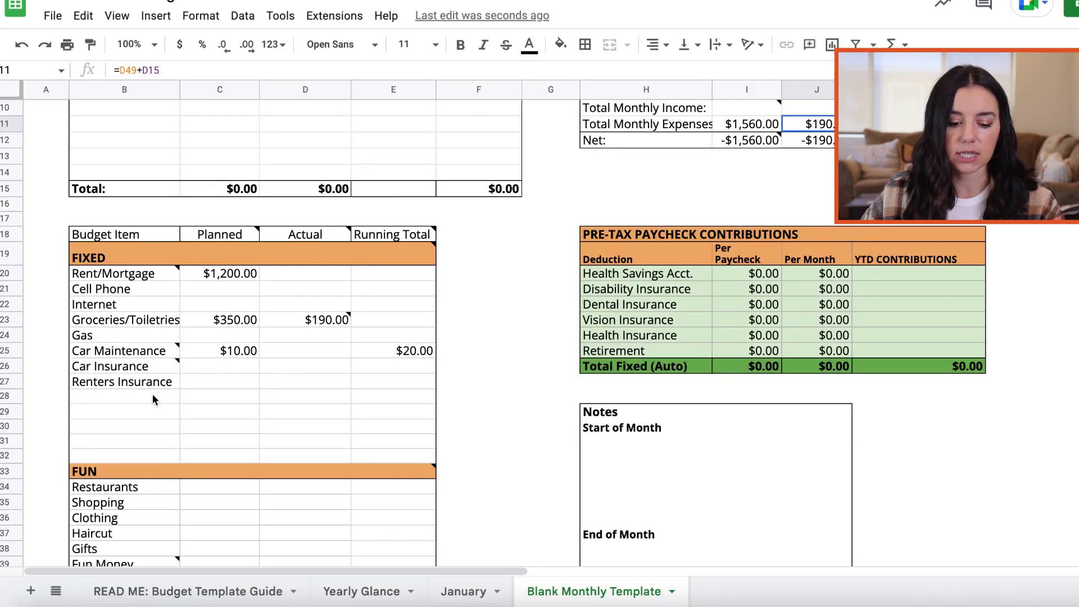
click(153, 395)
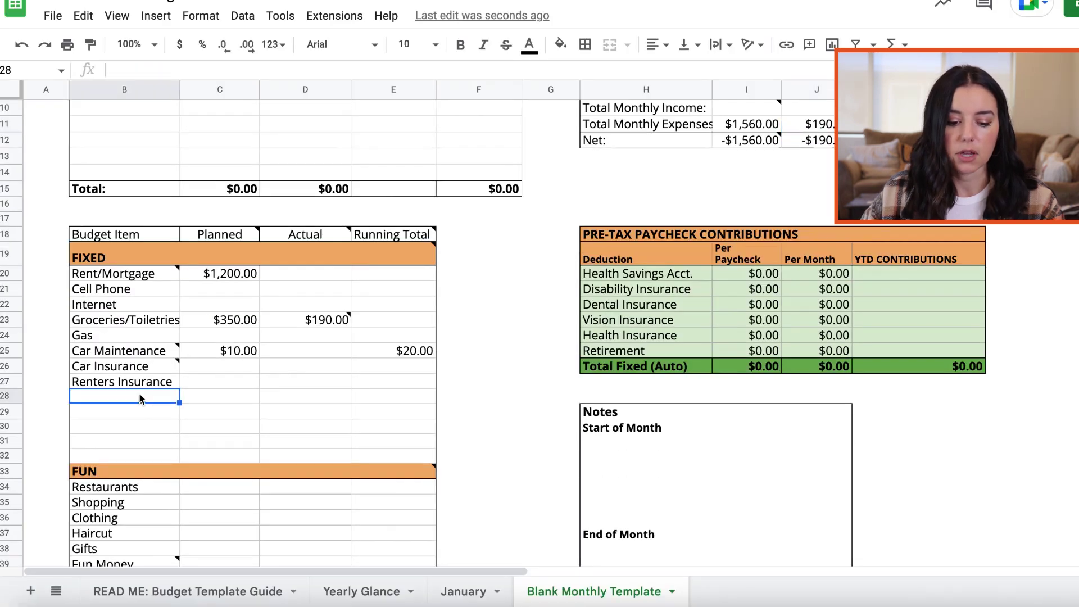
mouse_move(156, 358)
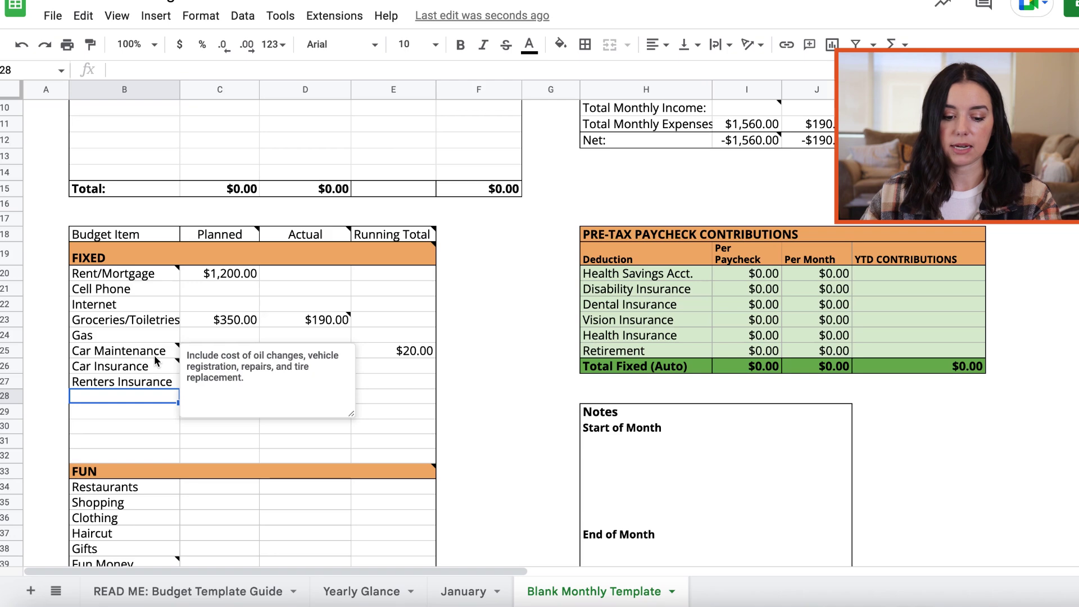
scroll(363, 412, down, 3)
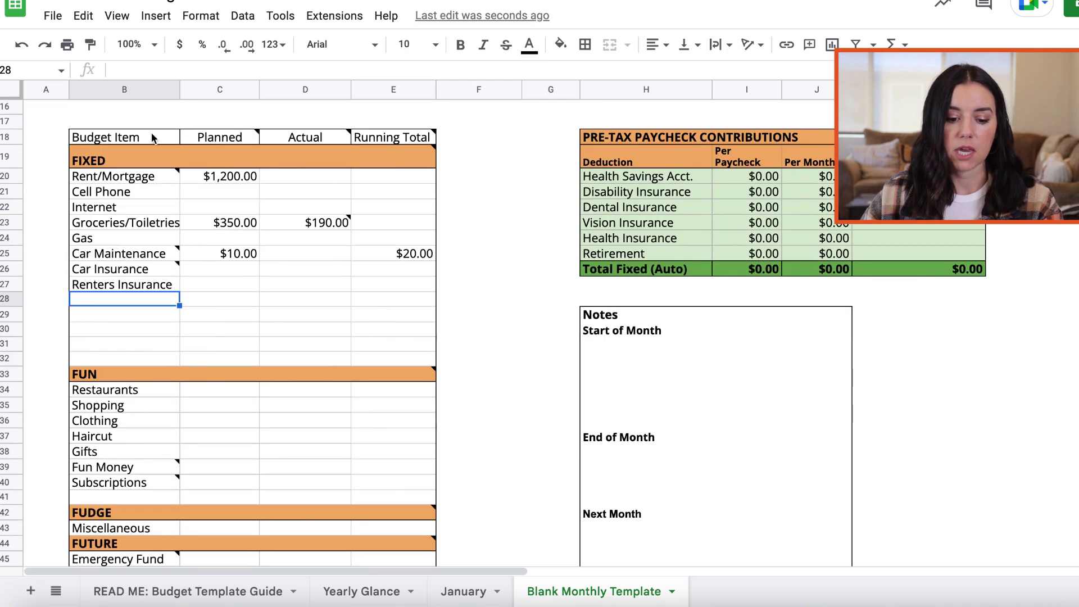
scroll(190, 326, down, 4)
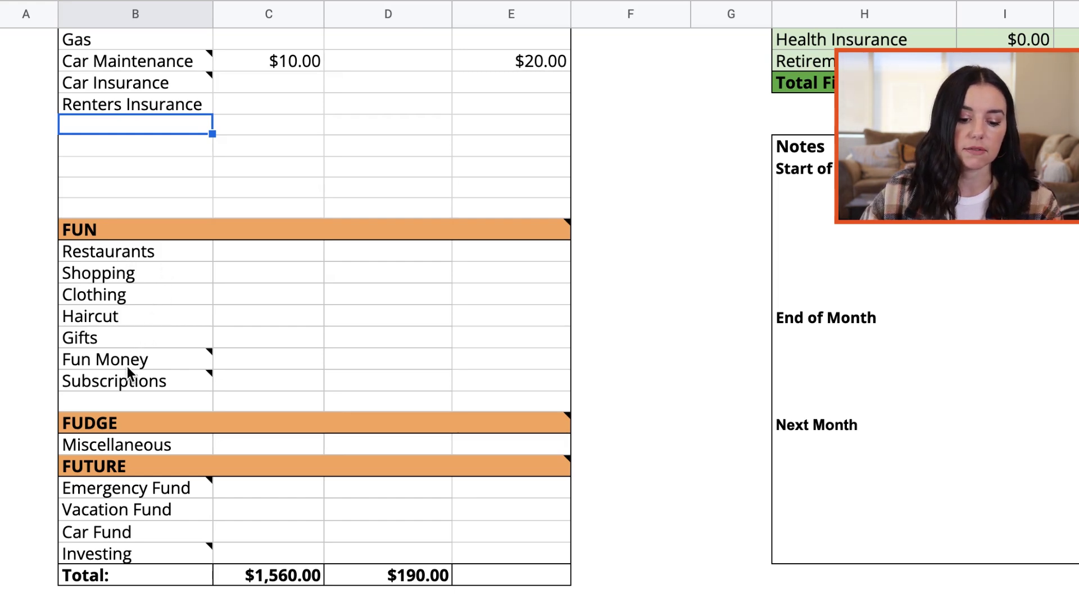
click(103, 400)
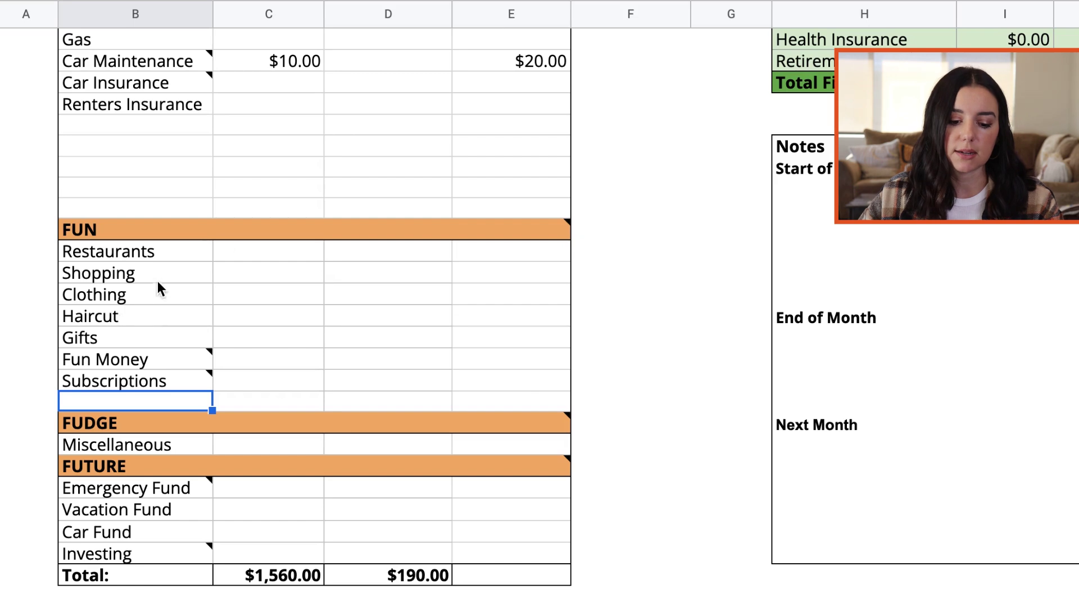
- Examine the January sheet's planned and actual income, expenses and net formula, along with its filled-in budget items
mouse_move(229, 471)
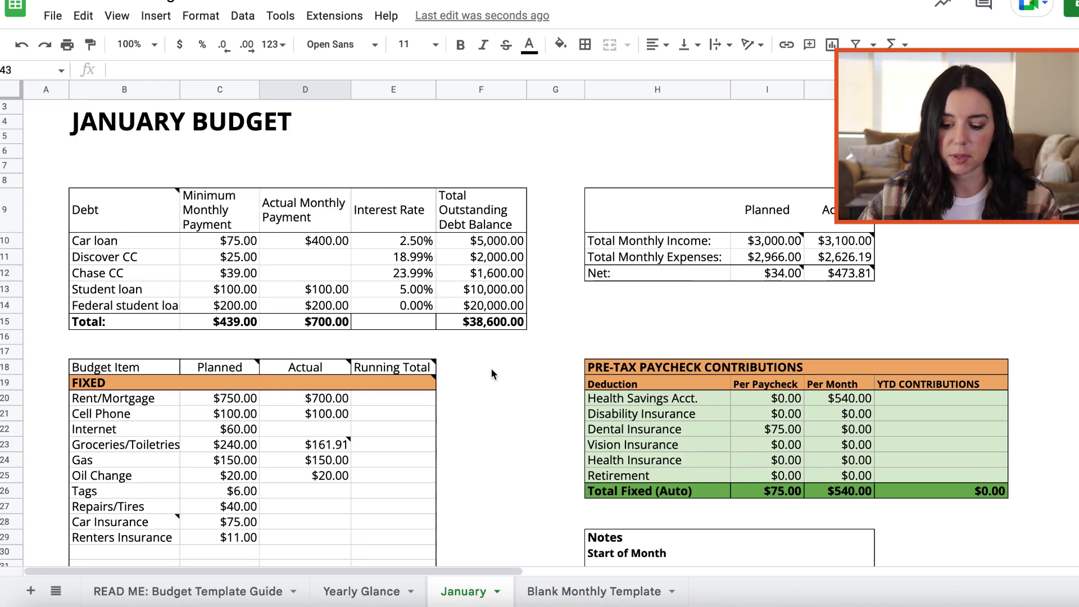
scroll(492, 371, down, 1)
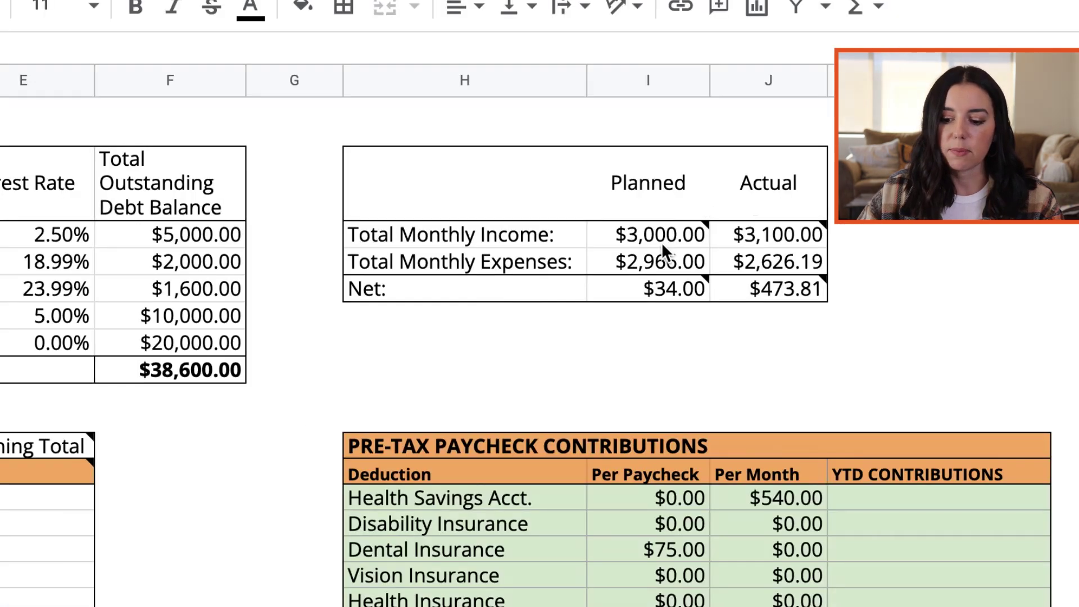
mouse_move(785, 215)
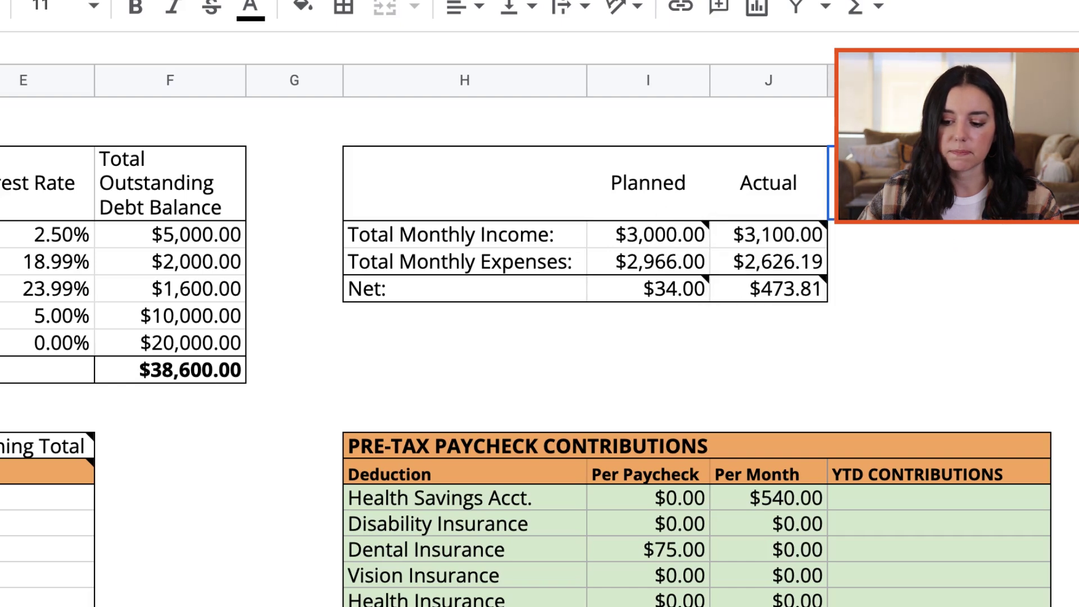
mouse_move(787, 240)
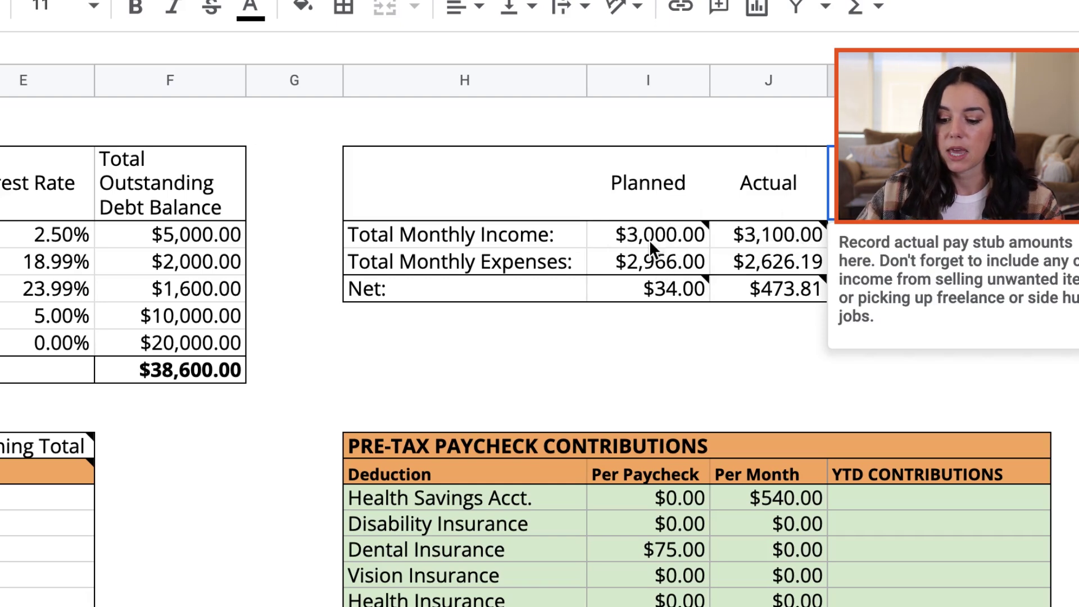
mouse_move(650, 242)
click(693, 242)
click(671, 262)
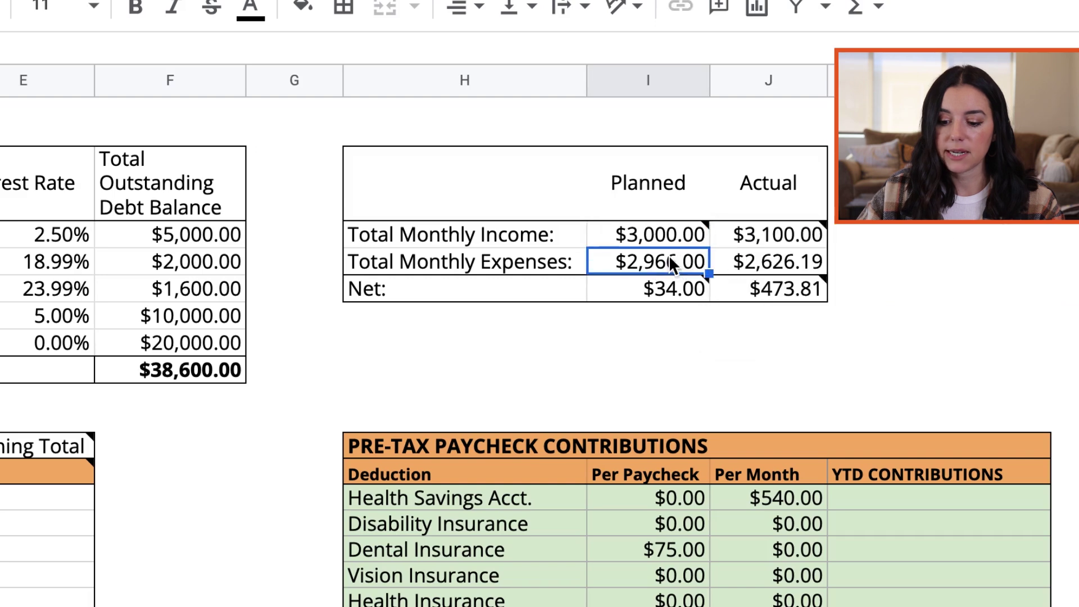
click(669, 295)
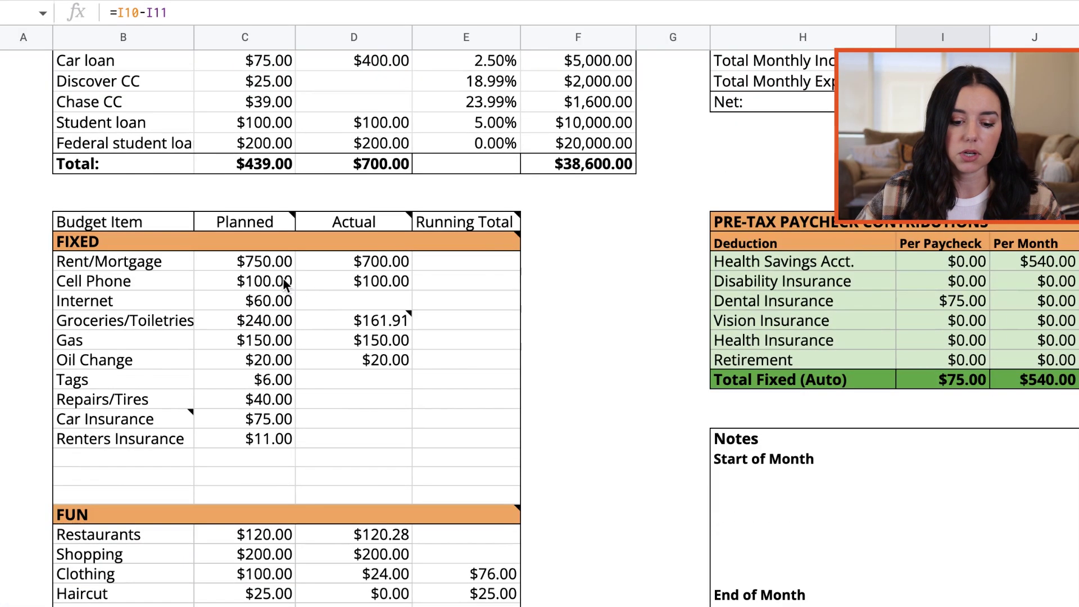
scroll(247, 459, down, 3)
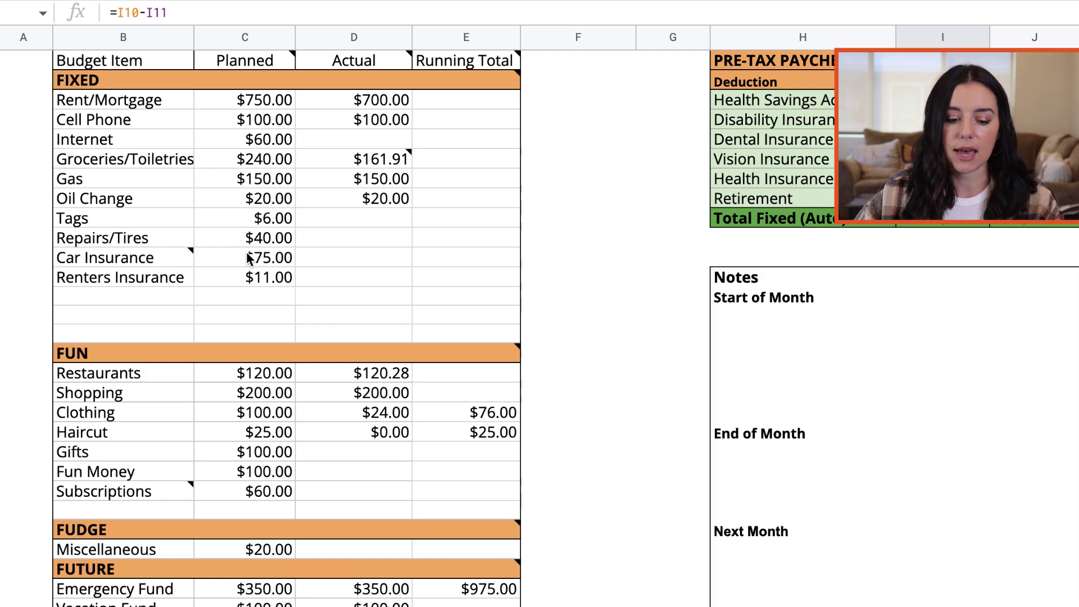
click(144, 265)
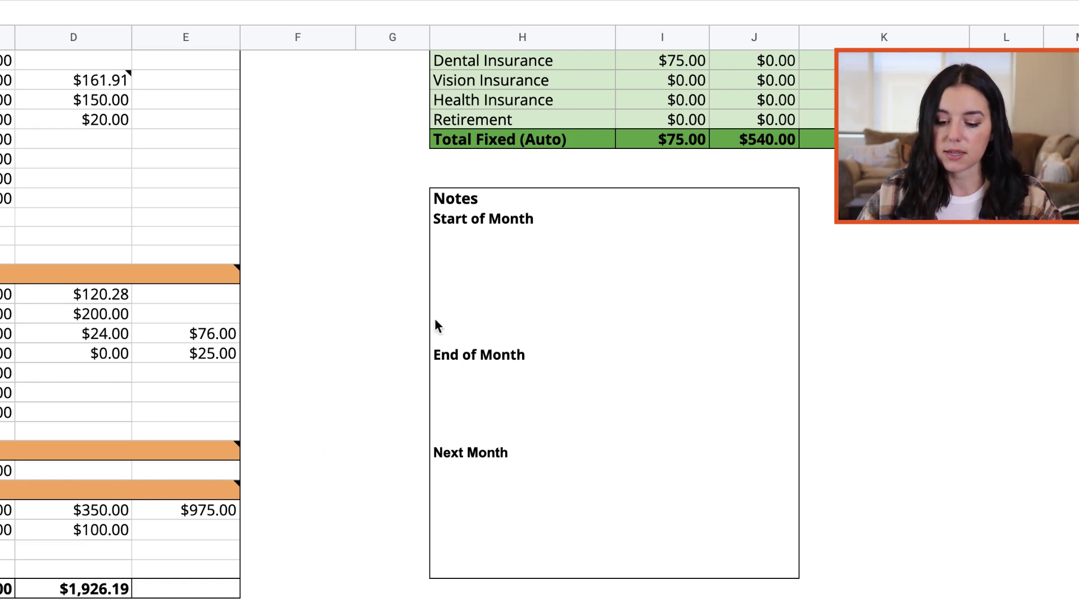
- Examine the January sheet's Notes box, including the Start of Month, End of Month and Next Month areas
click(455, 202)
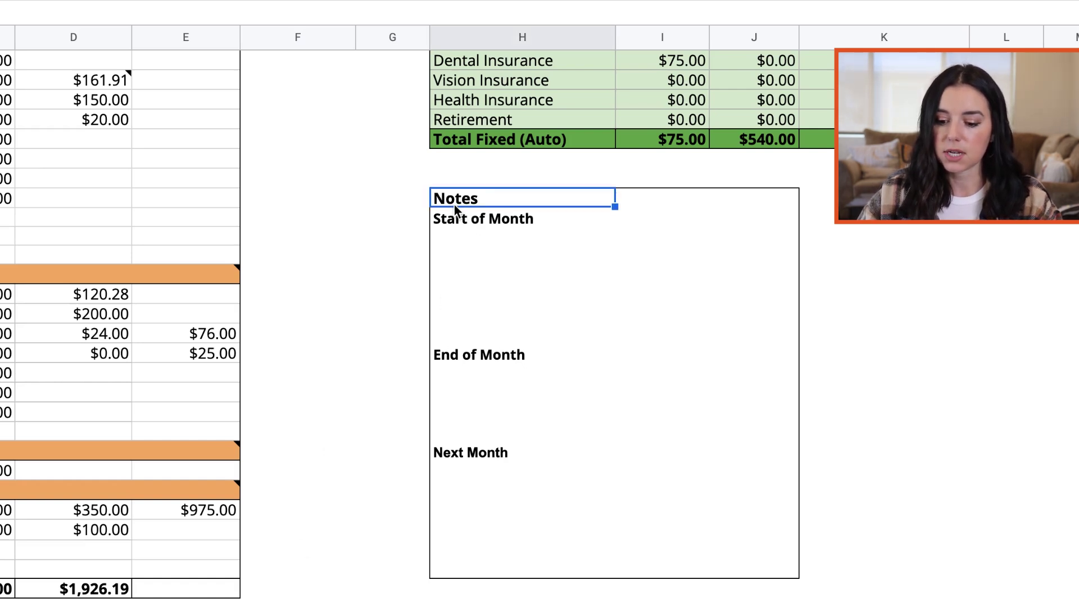
drag(455, 204, 733, 573)
click(949, 419)
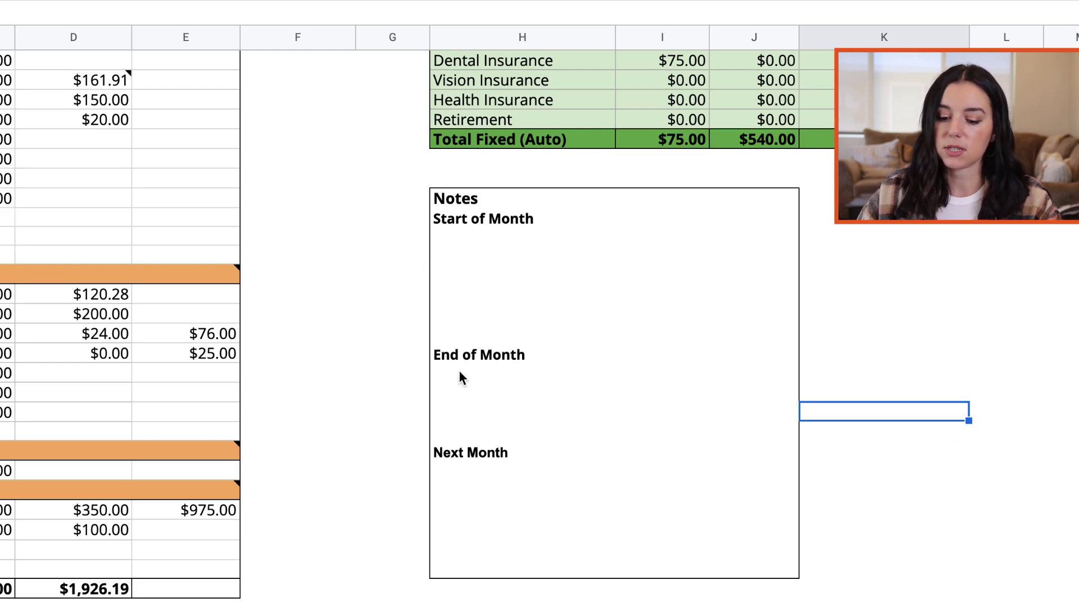
click(498, 257)
click(479, 238)
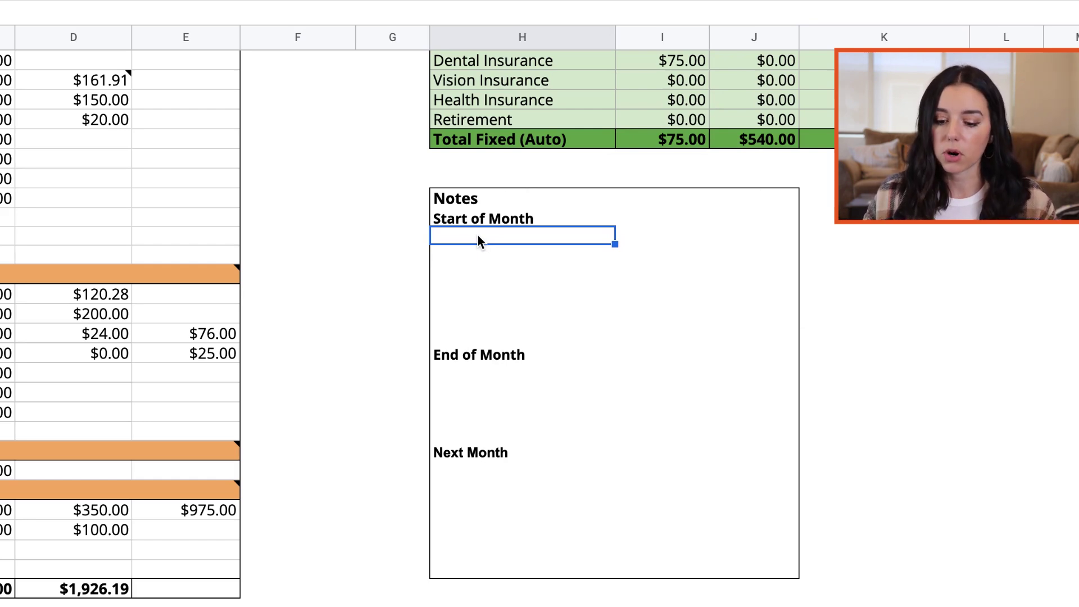
key(Down)
key(Down)
key(Down)
key(Down)
key(Down)
key(Down)
key(Down)
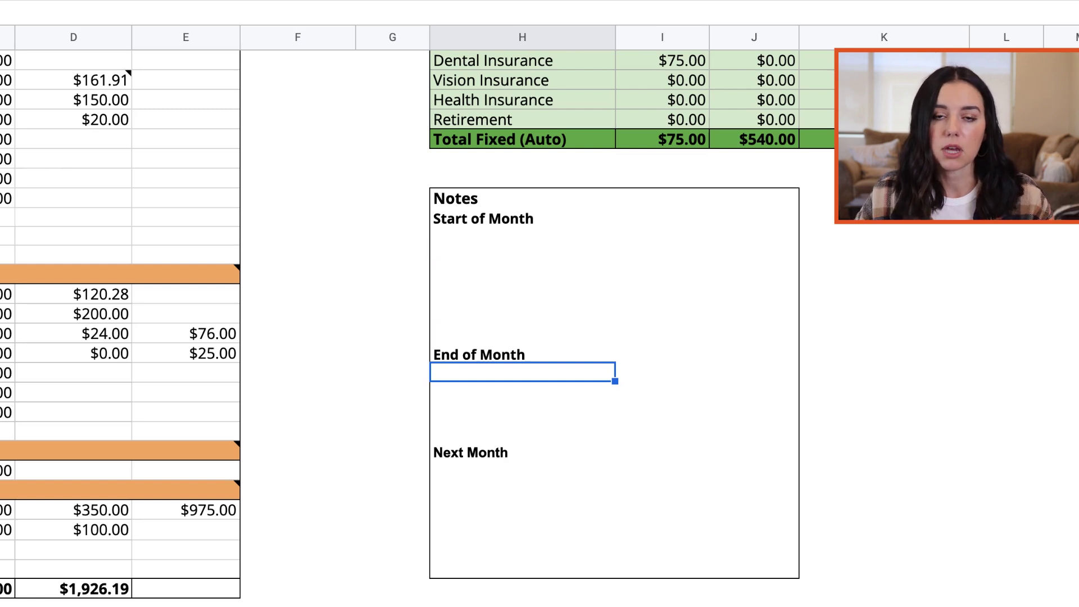
key(Down)
key(Down)
key(Down)
key(Down)
key(Down)
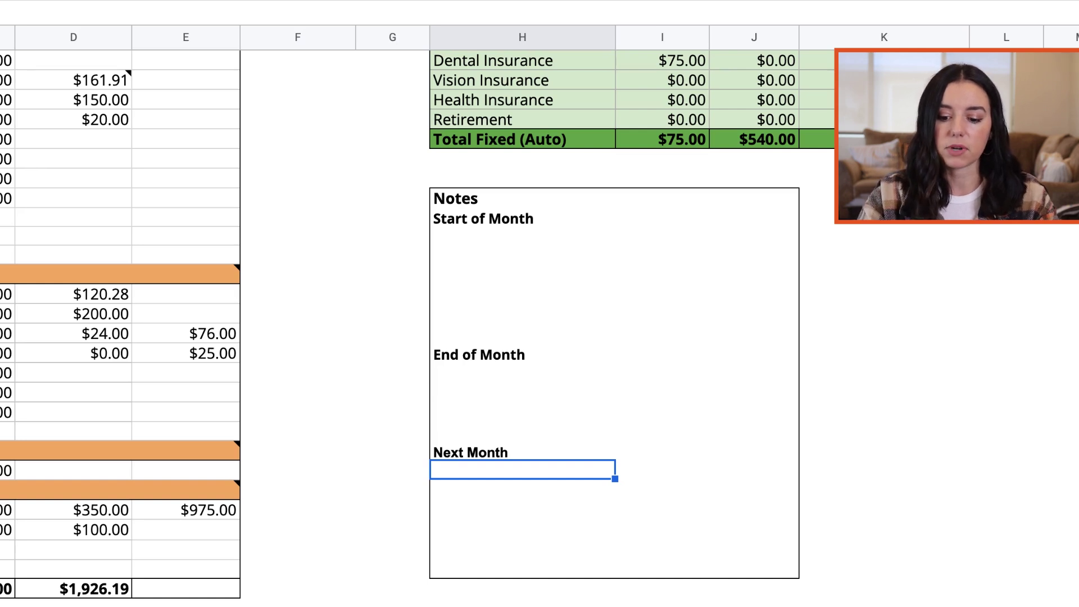
- Add the note "Increase the gift budget!" in the first row beneath Start of Month in the January Notes box
key(Up)
key(Up)
key(Up)
key(Up)
key(Up)
key(Up)
key(Up)
key(Up)
key(Up)
key(Up)
key(Up)
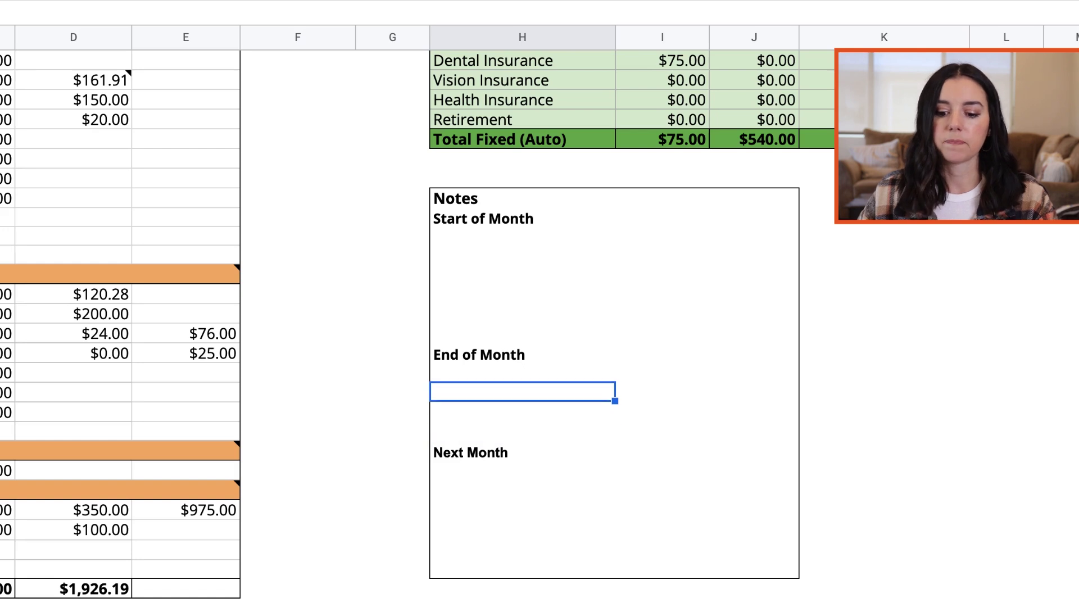
key(Up)
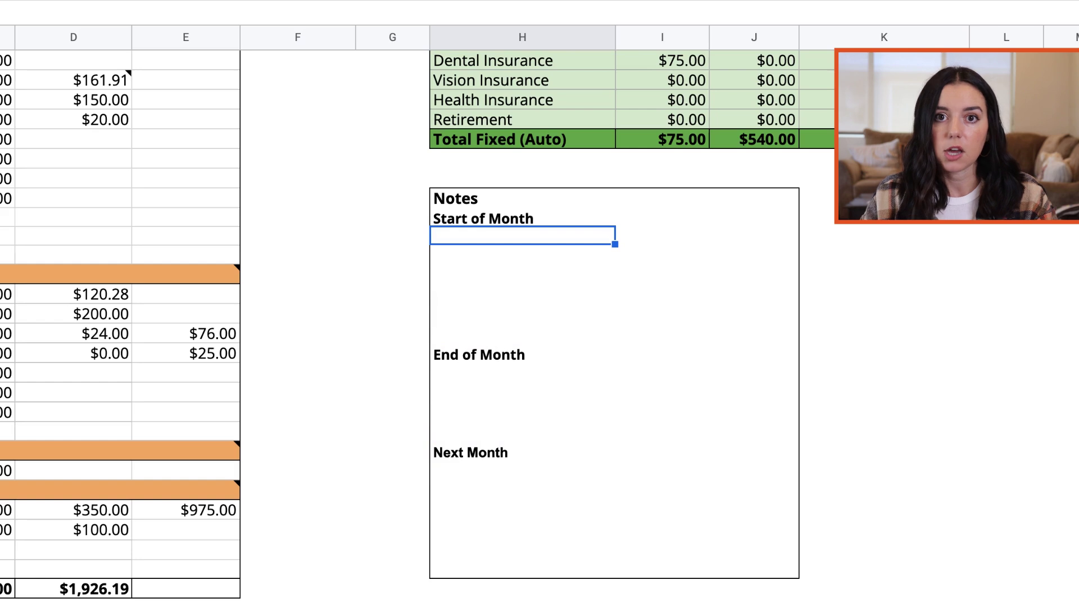
text(Increase)
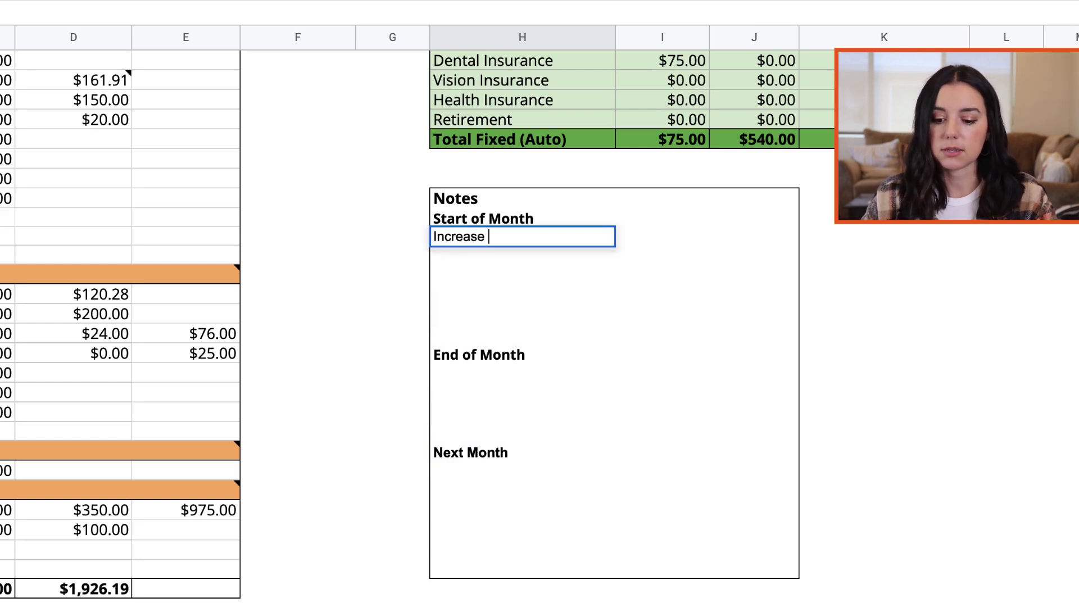
text( the gift budget!)
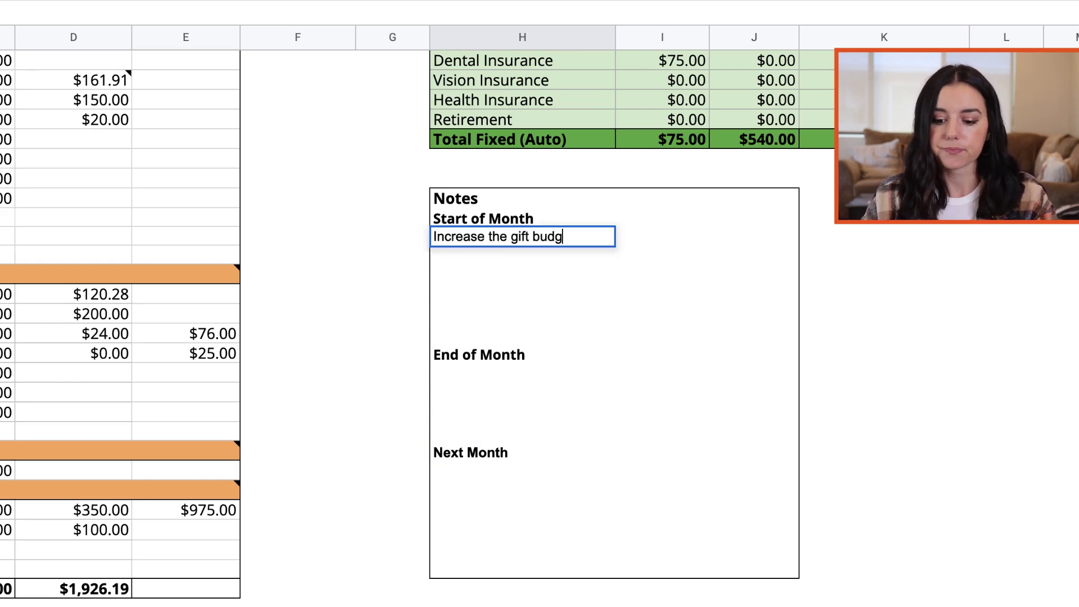
key(Return)
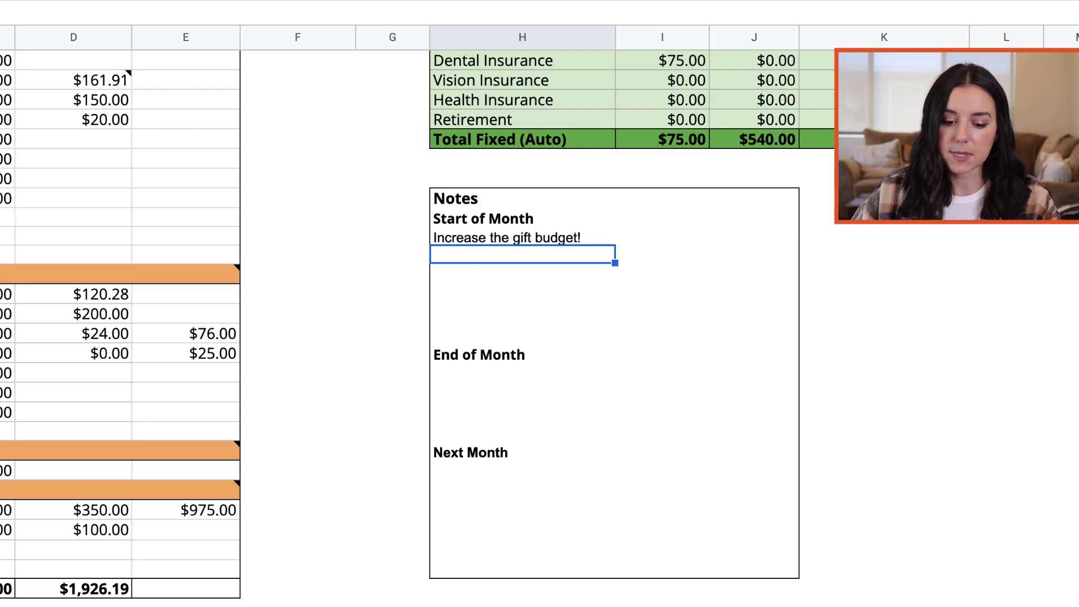
- Return to the Blank Monthly Template sheet and review its table of planned and actual income, expenses and net
click(580, 592)
scroll(216, 293, up, 2)
scroll(403, 289, up, 3)
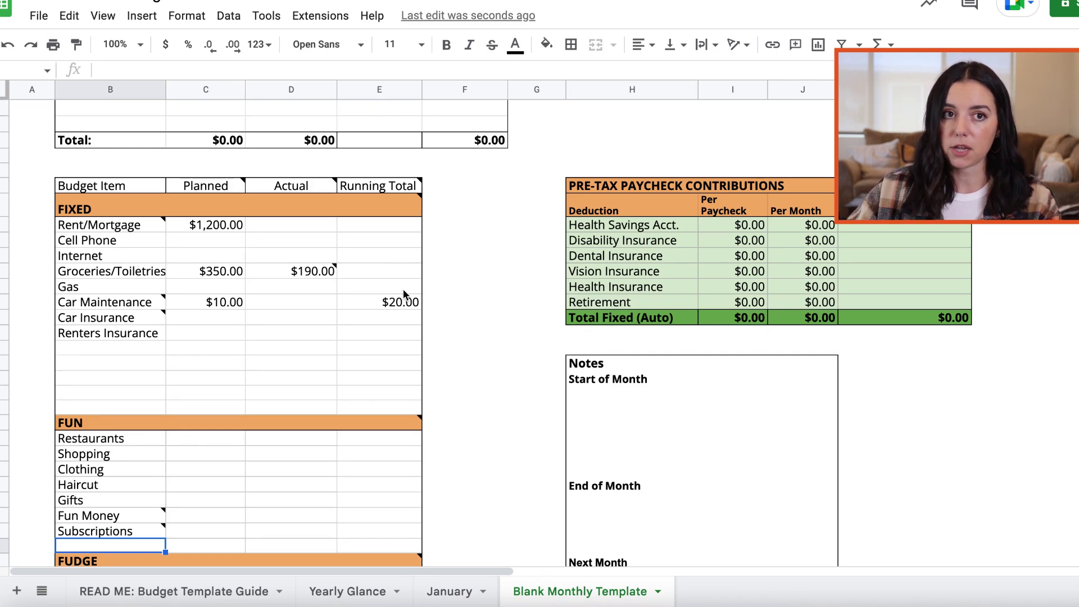
scroll(404, 289, up, 4)
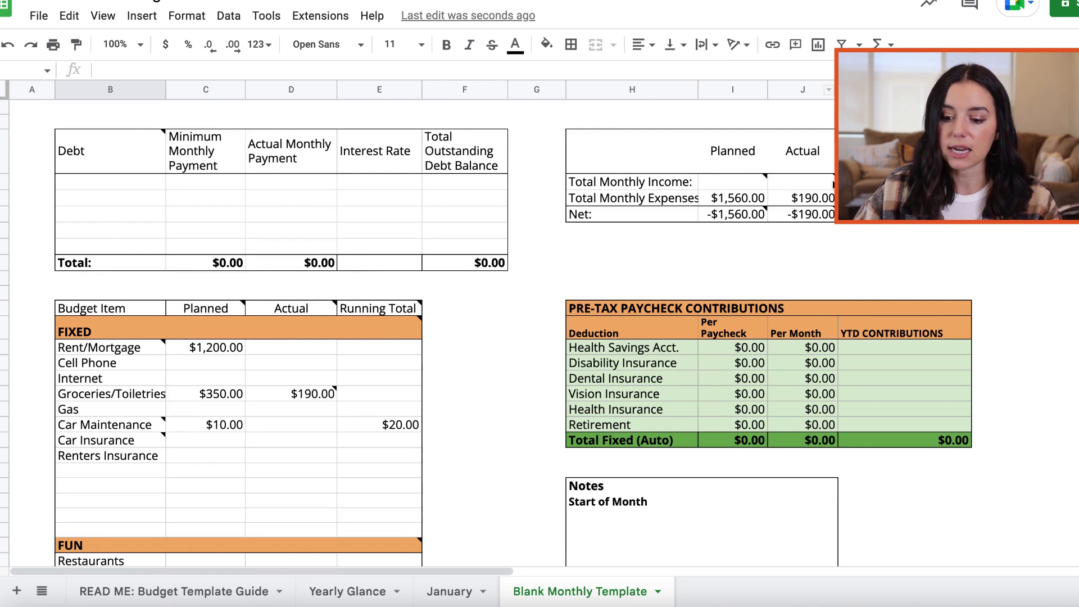
drag(669, 149, 771, 213)
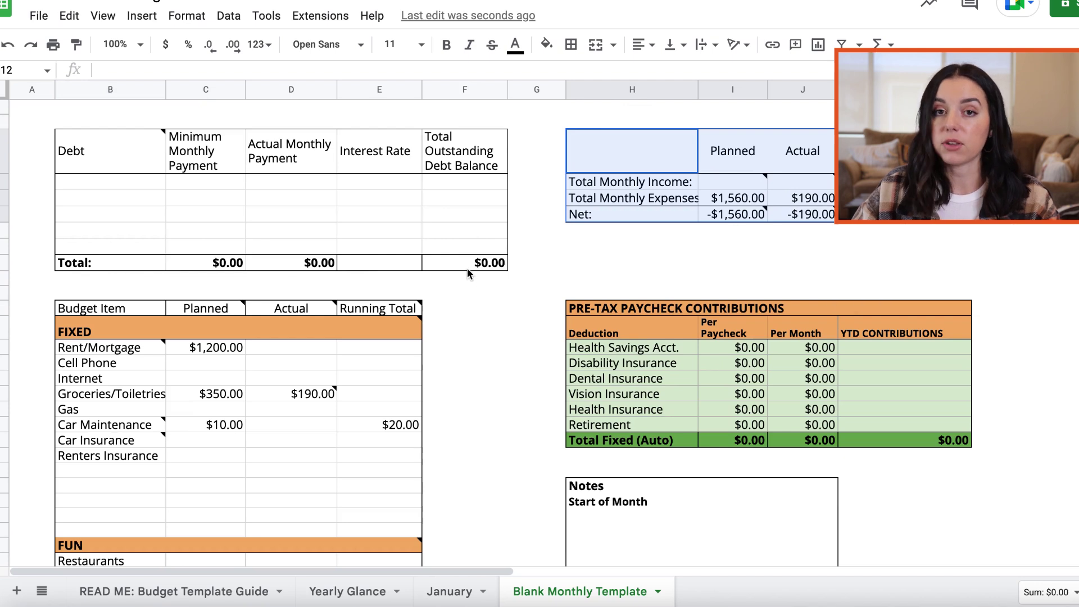
click(495, 347)
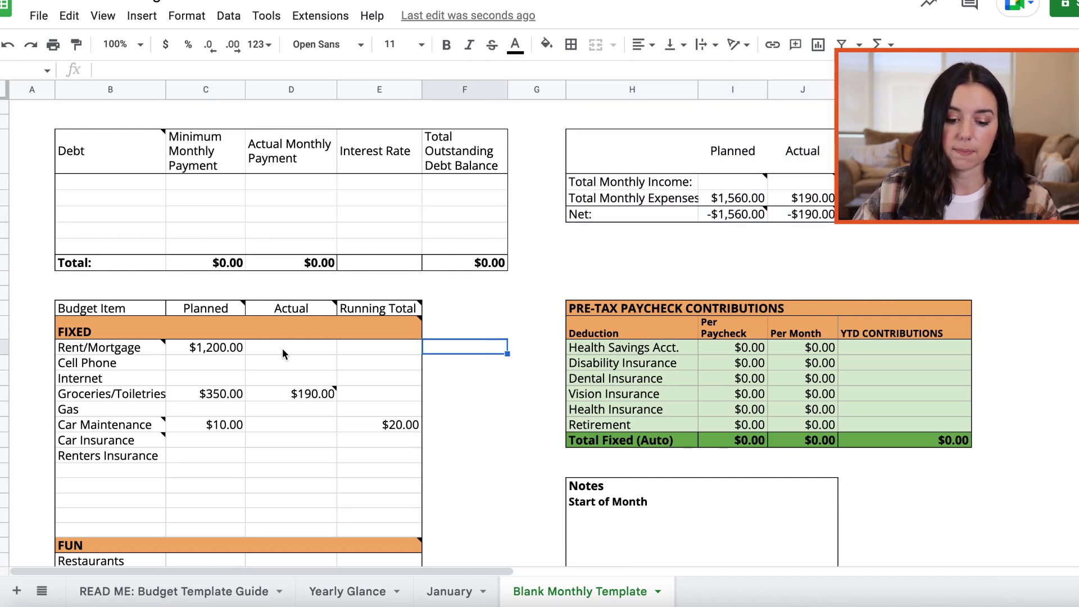
- Record the actual Rent/Mortgage amount with the formula =1200 and close the viewer comment screenshot
click(283, 349)
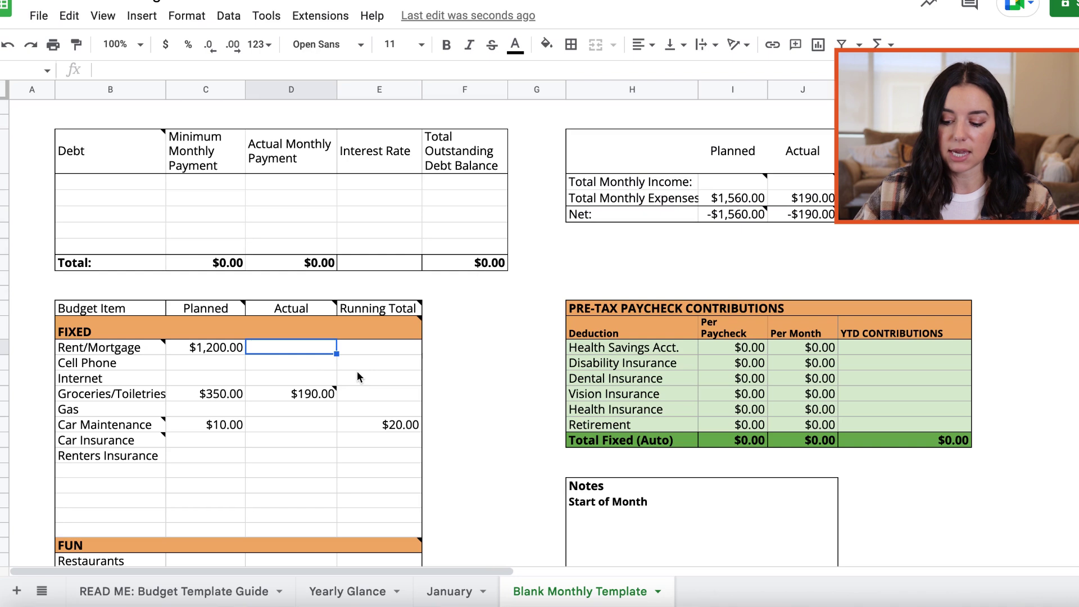
text(=1200)
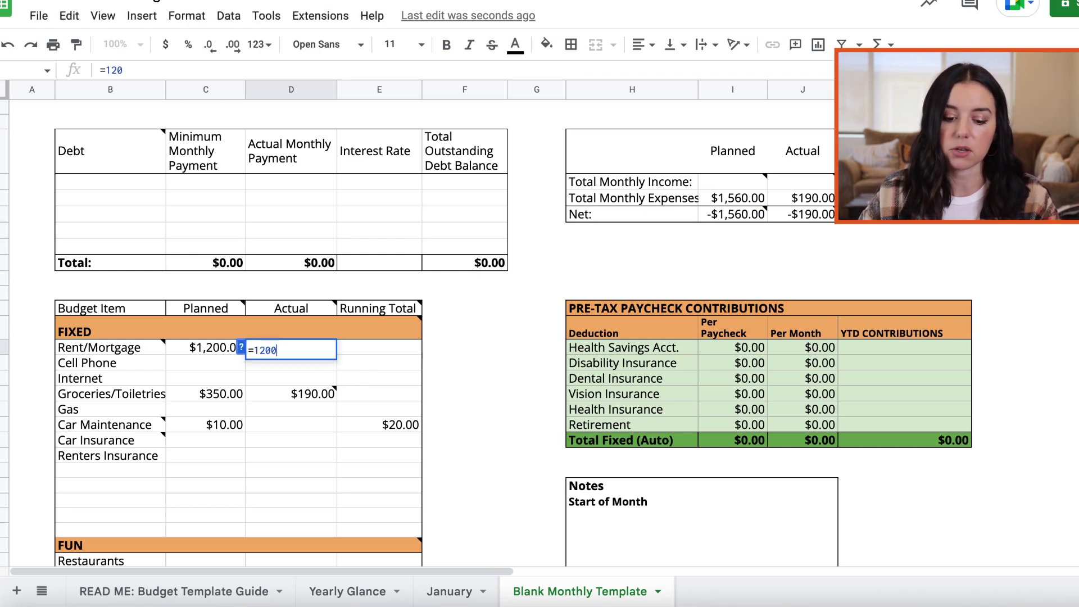
key(Return)
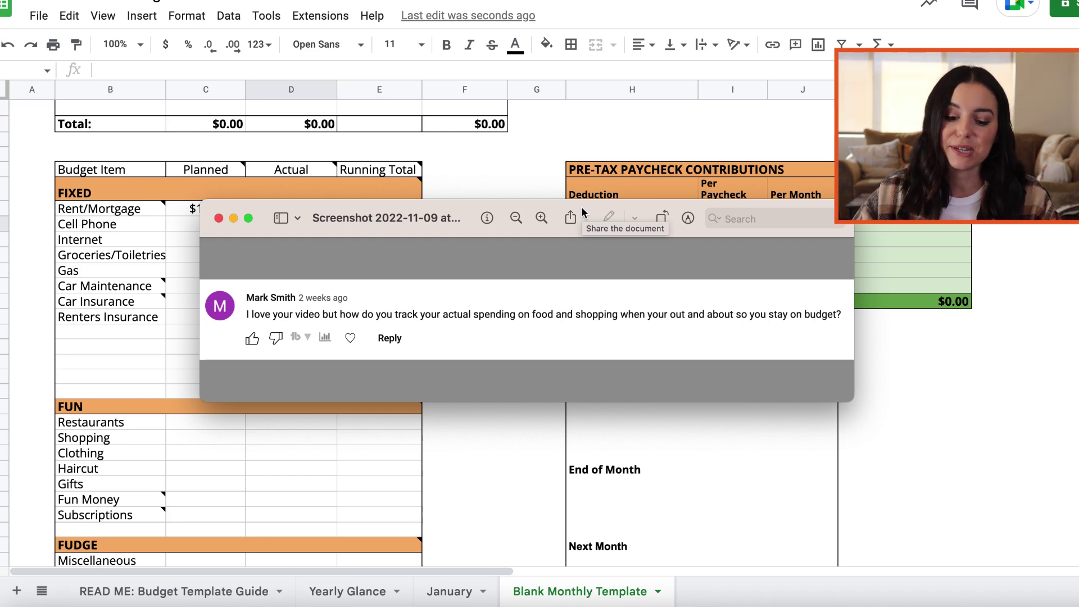
click(218, 219)
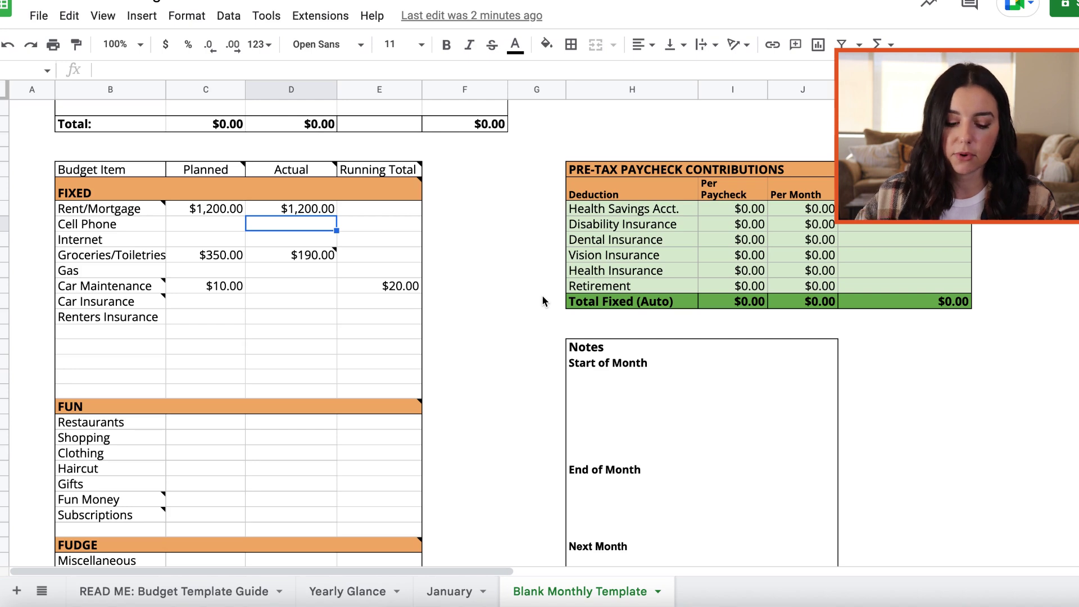
- Record the actual Restaurants spending in the FUN section with the formula =36.57
click(283, 424)
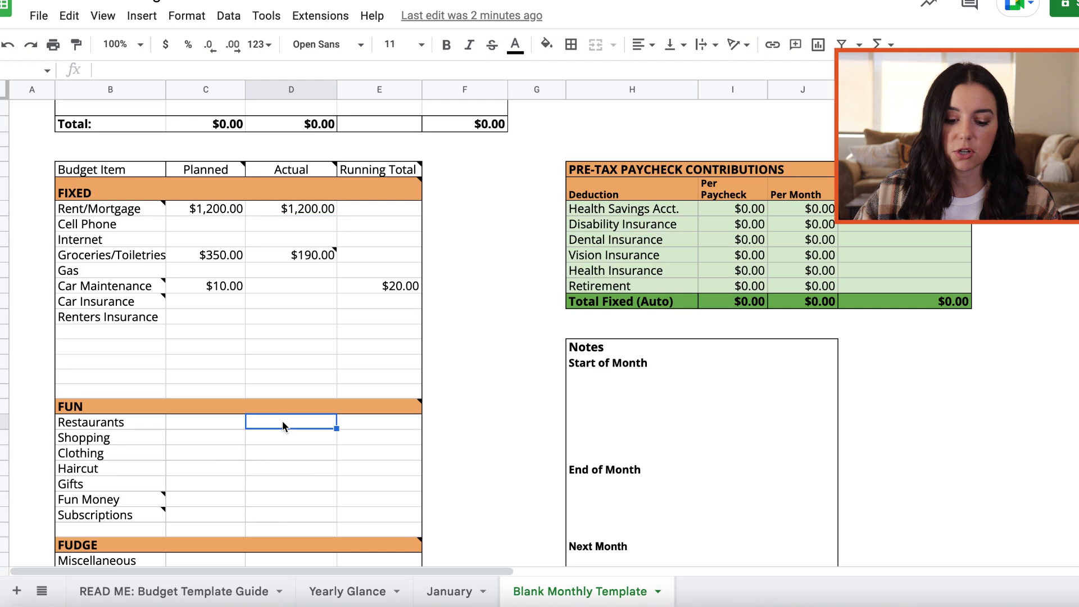
text(=)
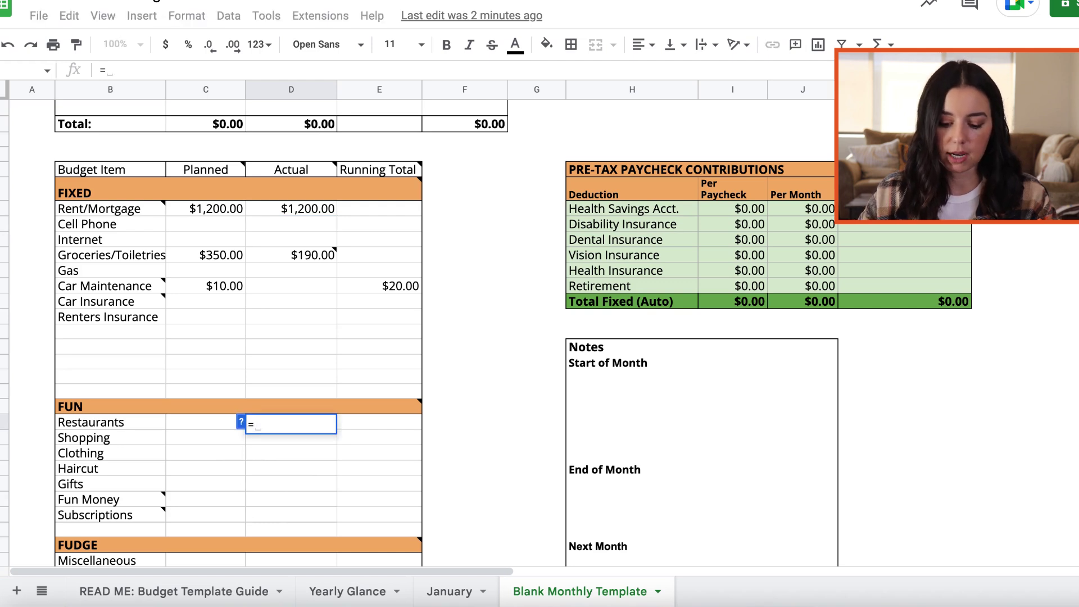
text(36.57)
key(Return)
key(Up)
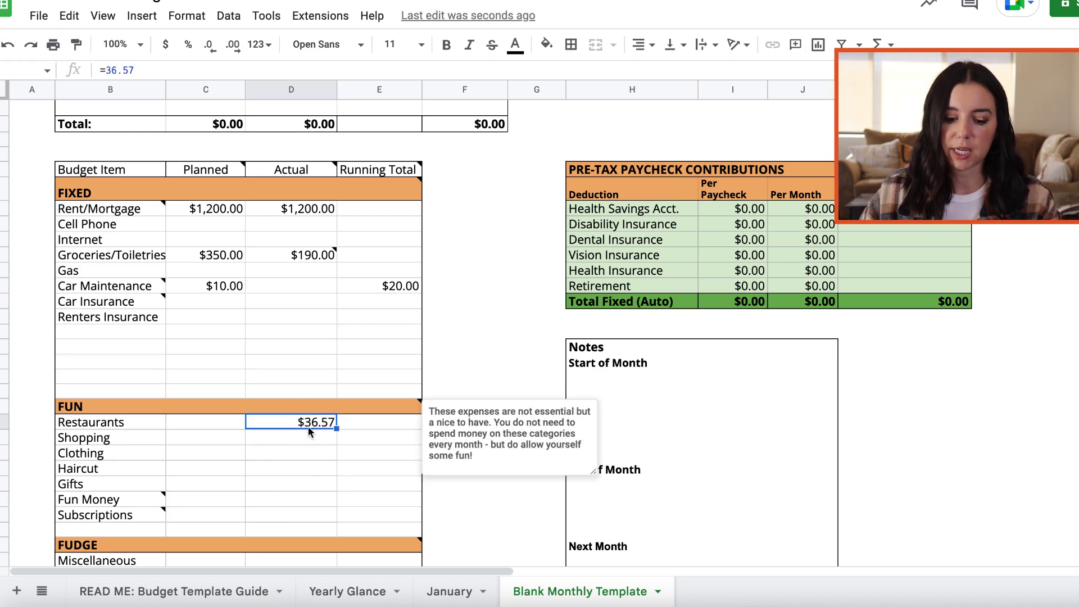
- Set the planned Restaurants amount with the formula =150 and check the monthly income and expenses table
click(207, 430)
text(=)
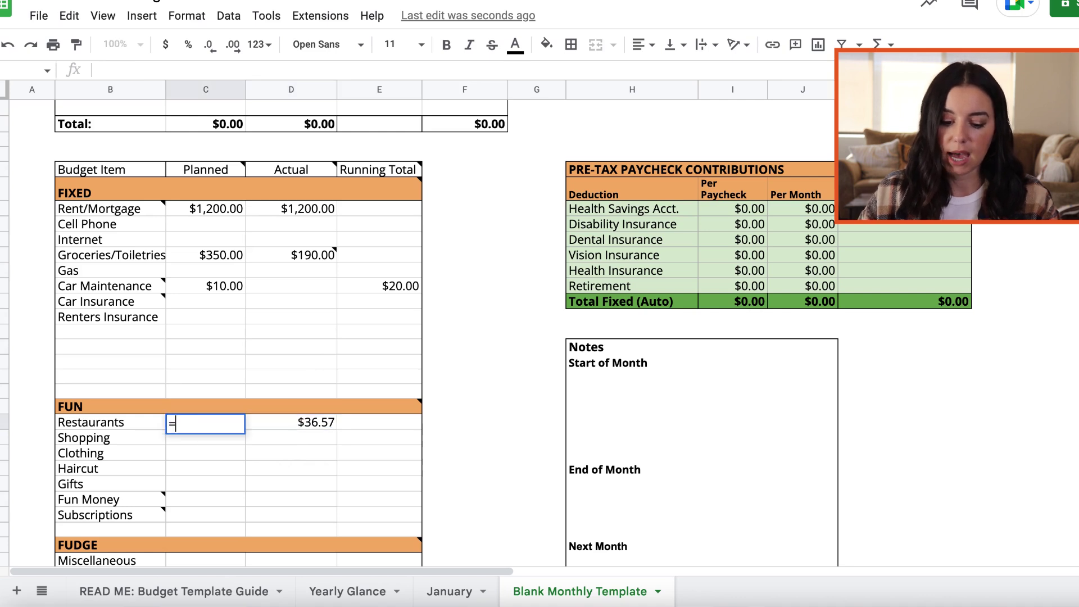
text(150)
key(Return)
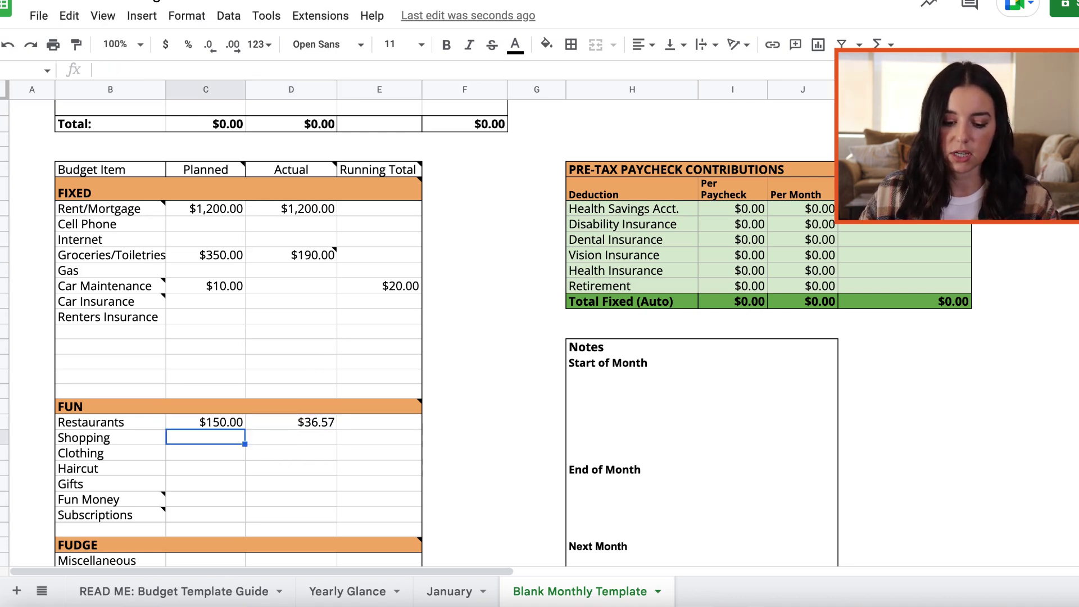
key(Up)
key(Right)
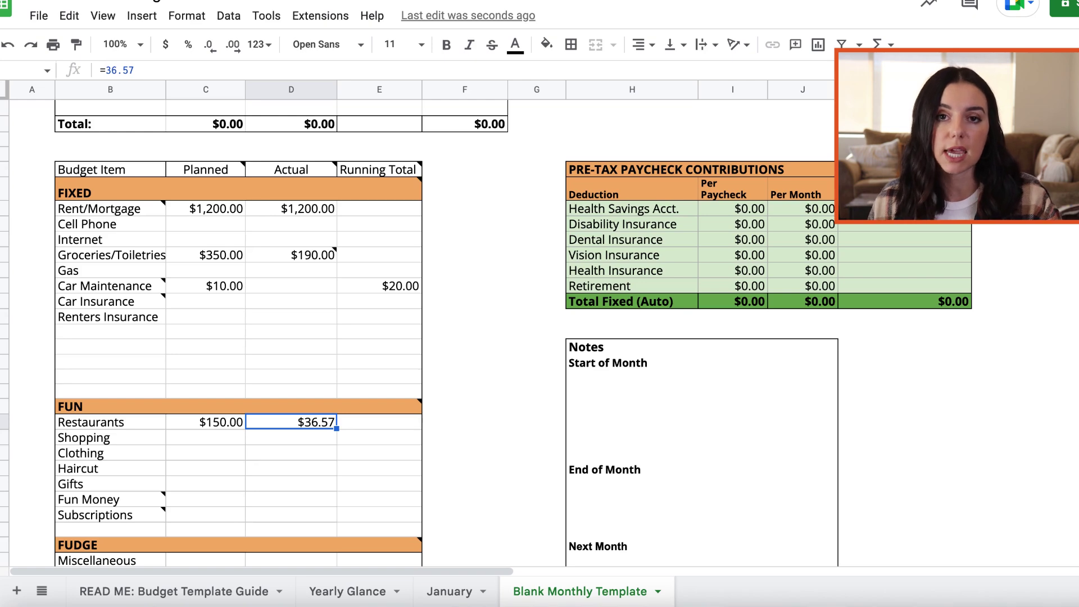
scroll(557, 478, up, 5)
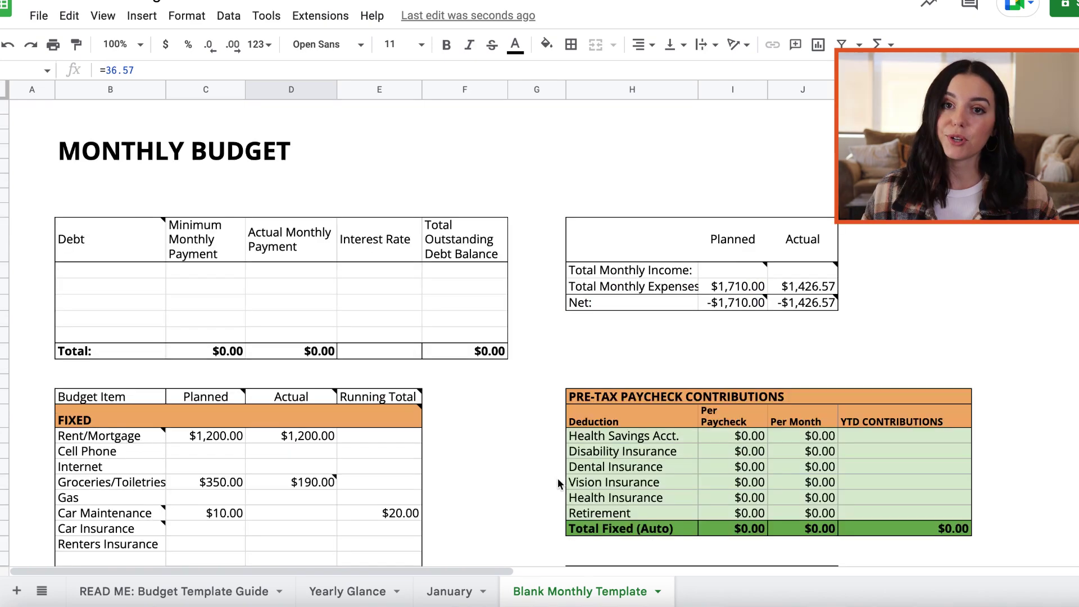